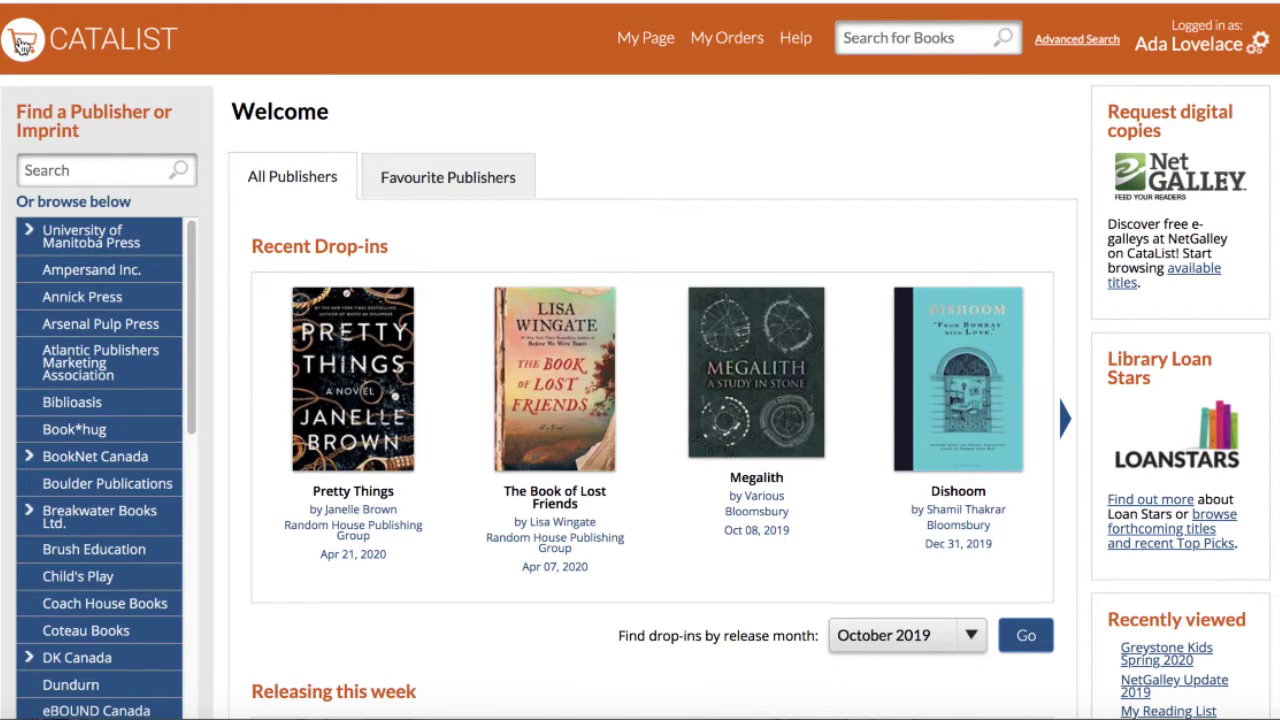
click(888, 40)
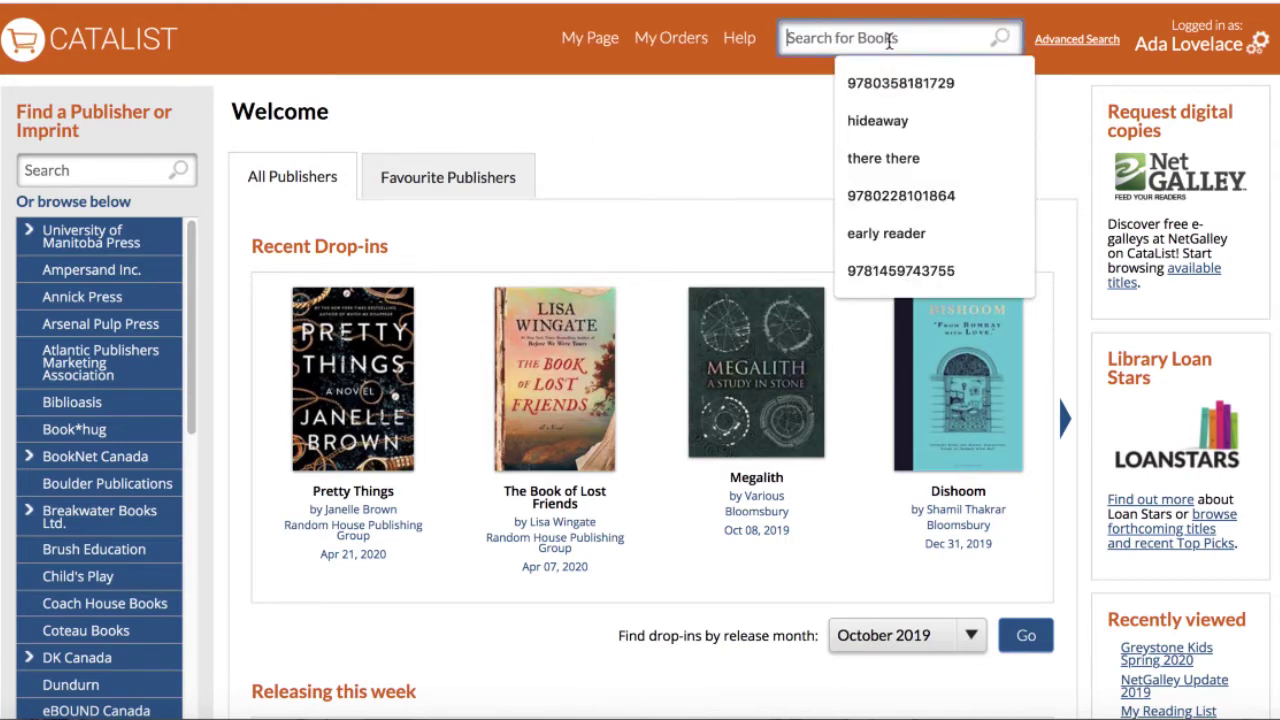
click(727, 151)
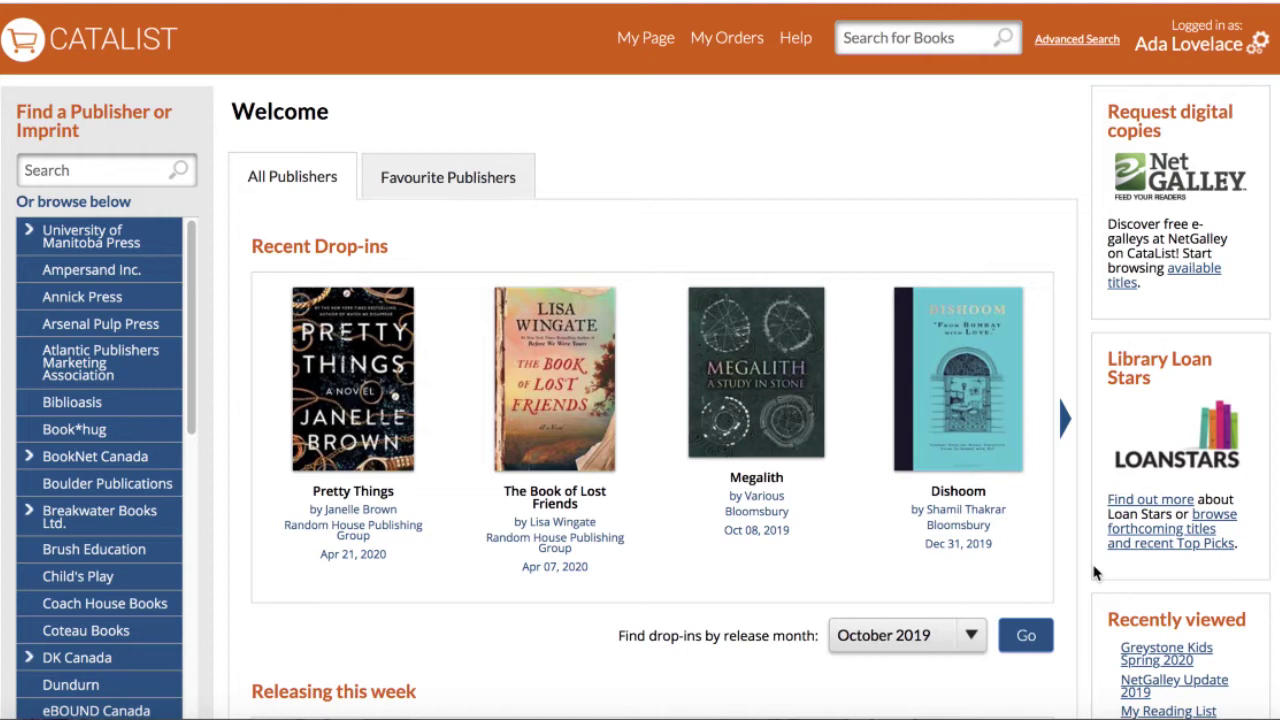
Open My Page and review the history of drop-in titles listed under its alerts and updates.
click(646, 40)
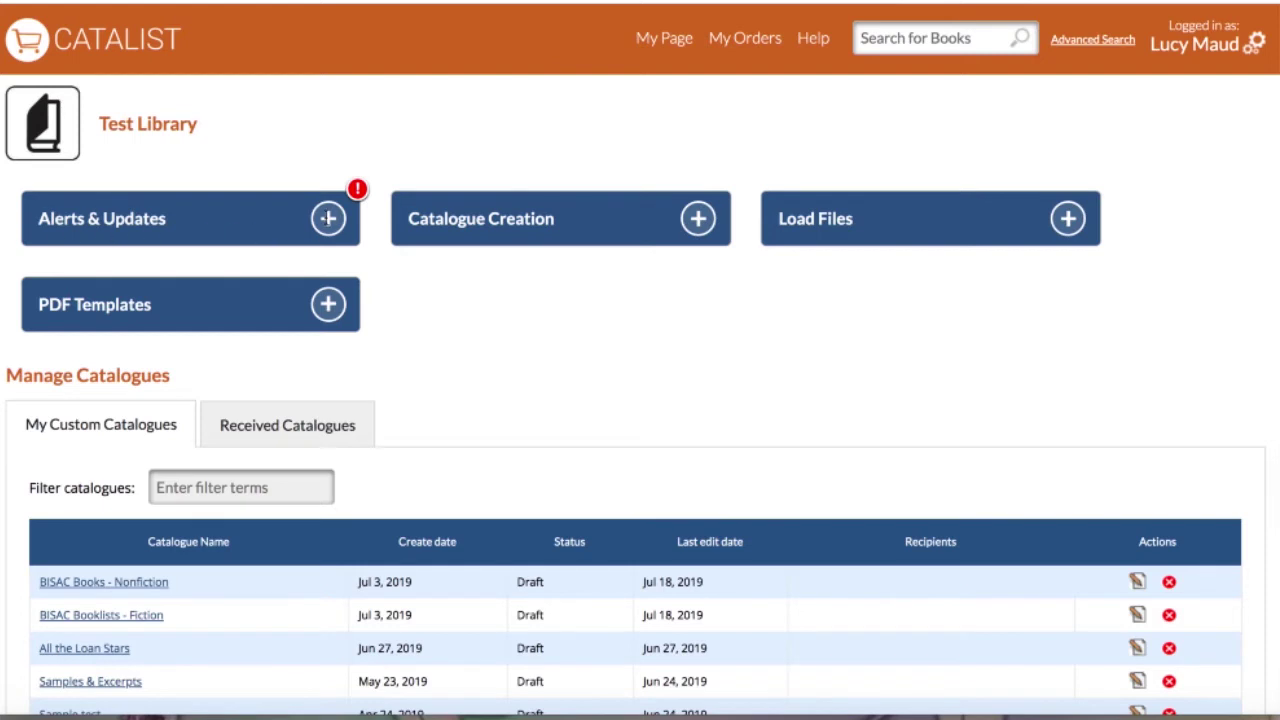
click(328, 218)
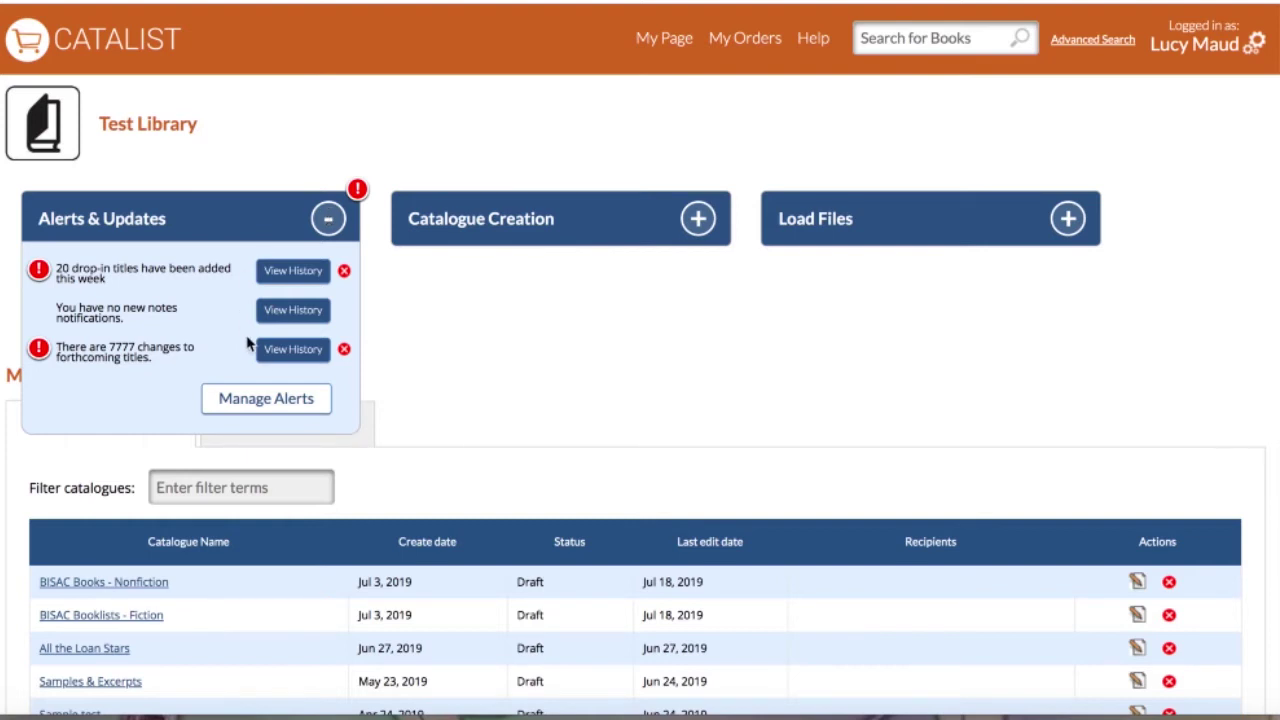
click(288, 272)
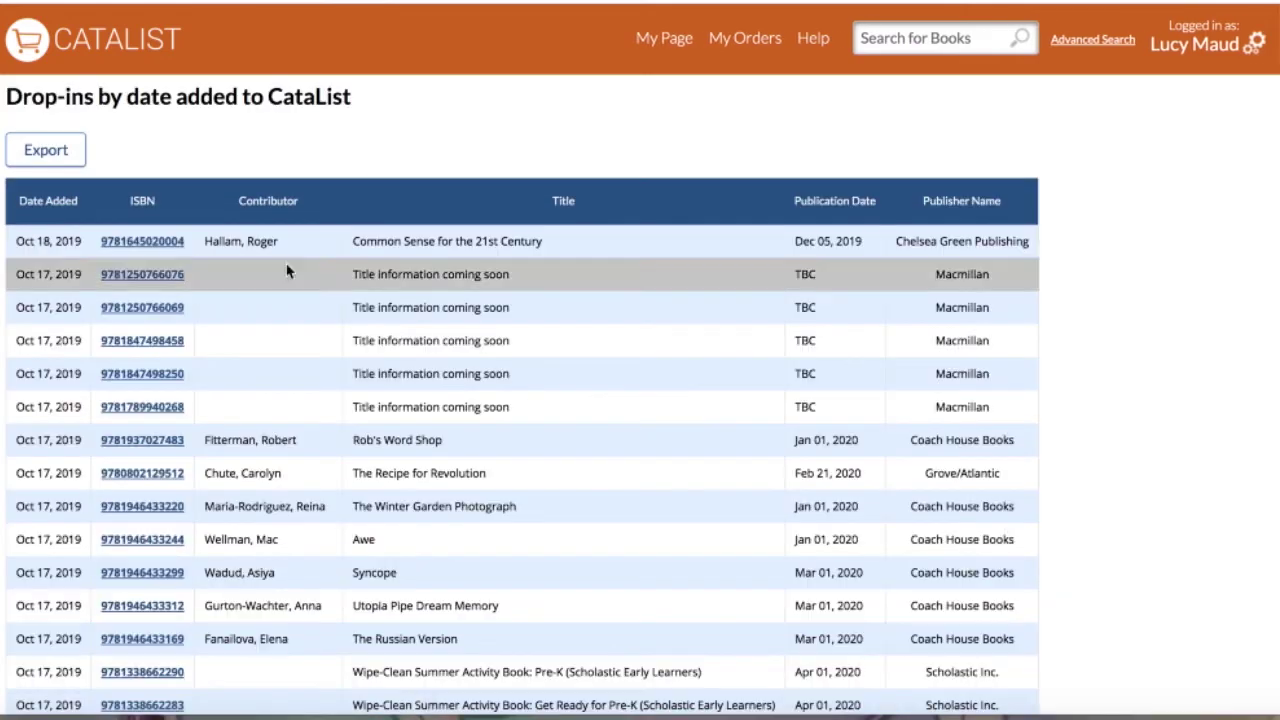
scroll(462, 236, down, 3)
scroll(462, 236, down, 3)
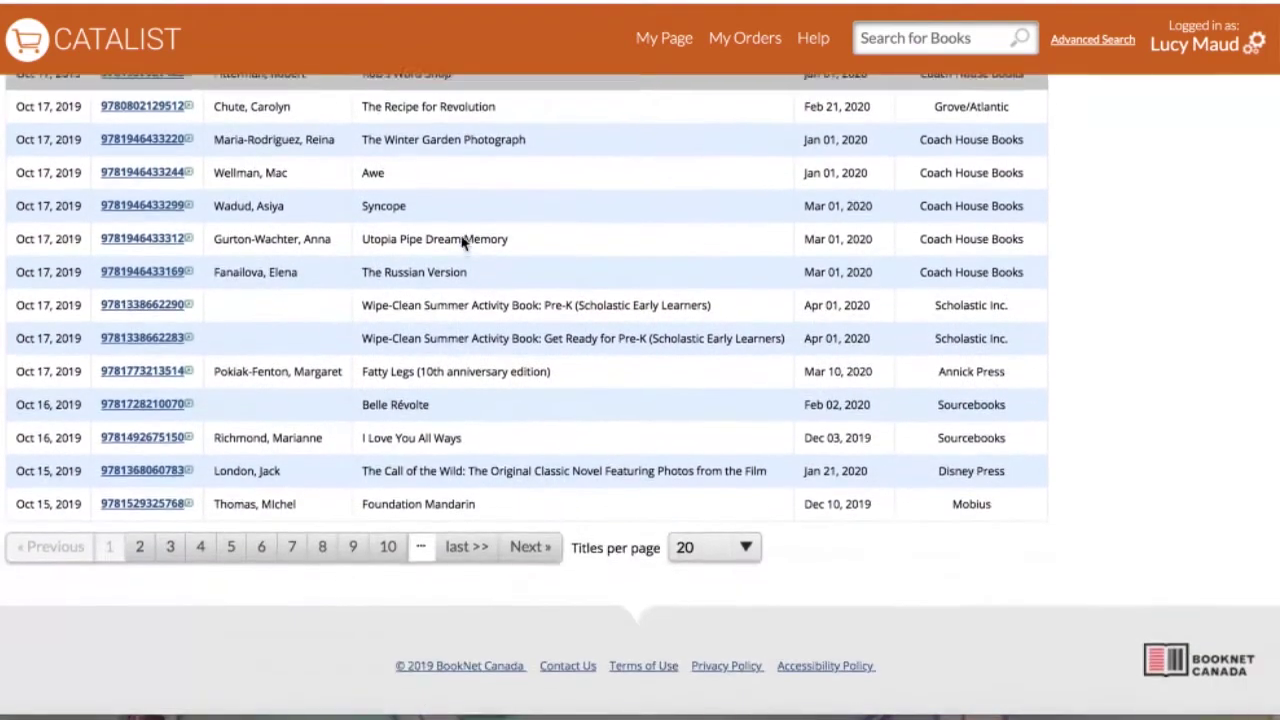
click(27, 12)
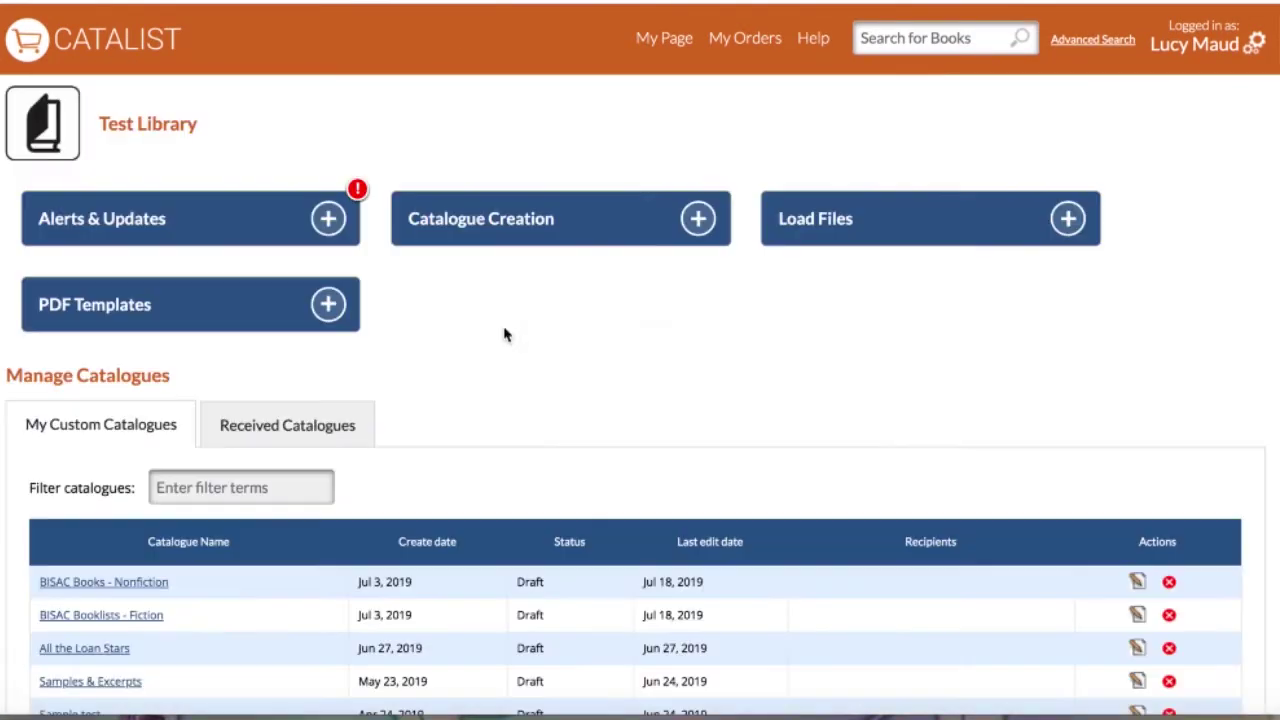
Dismiss the alerts for this week's drop-in titles and for changes to forthcoming titles.
click(328, 218)
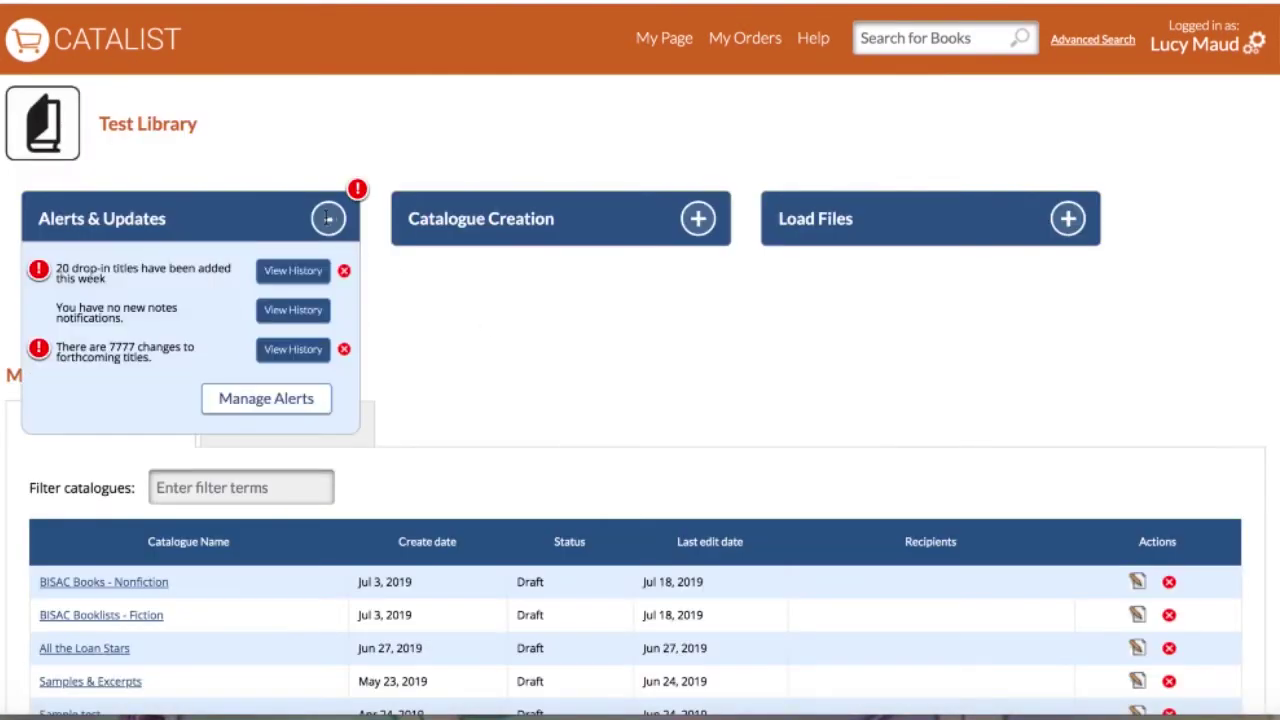
click(344, 271)
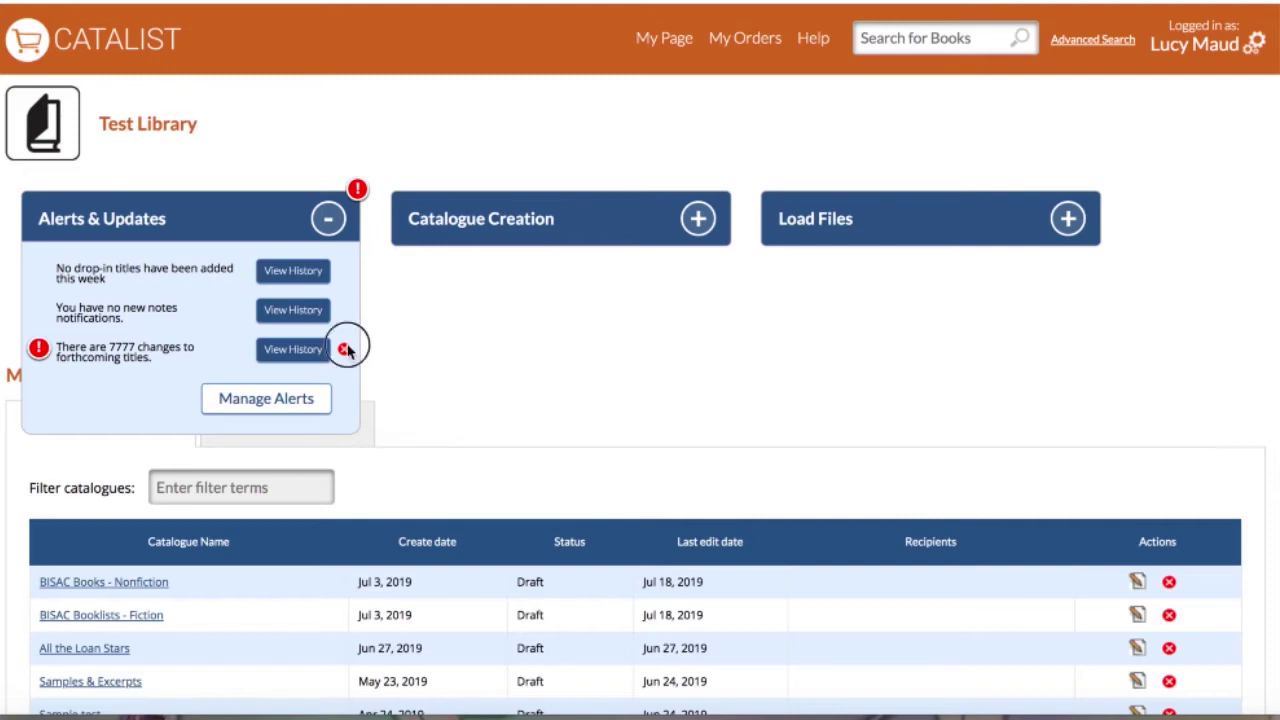
click(344, 349)
click(328, 218)
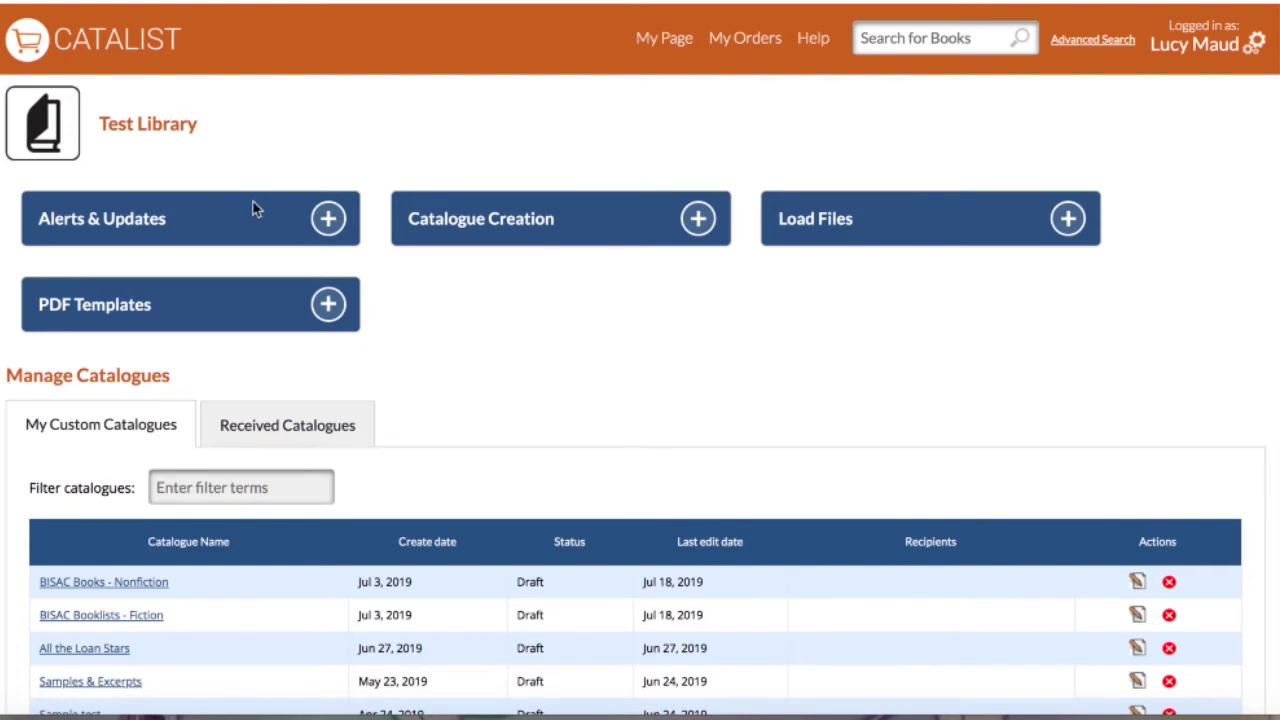
View the received catalogues under Manage Catalogues, and return to the list of custom catalogues.
scroll(327, 222, down, 5)
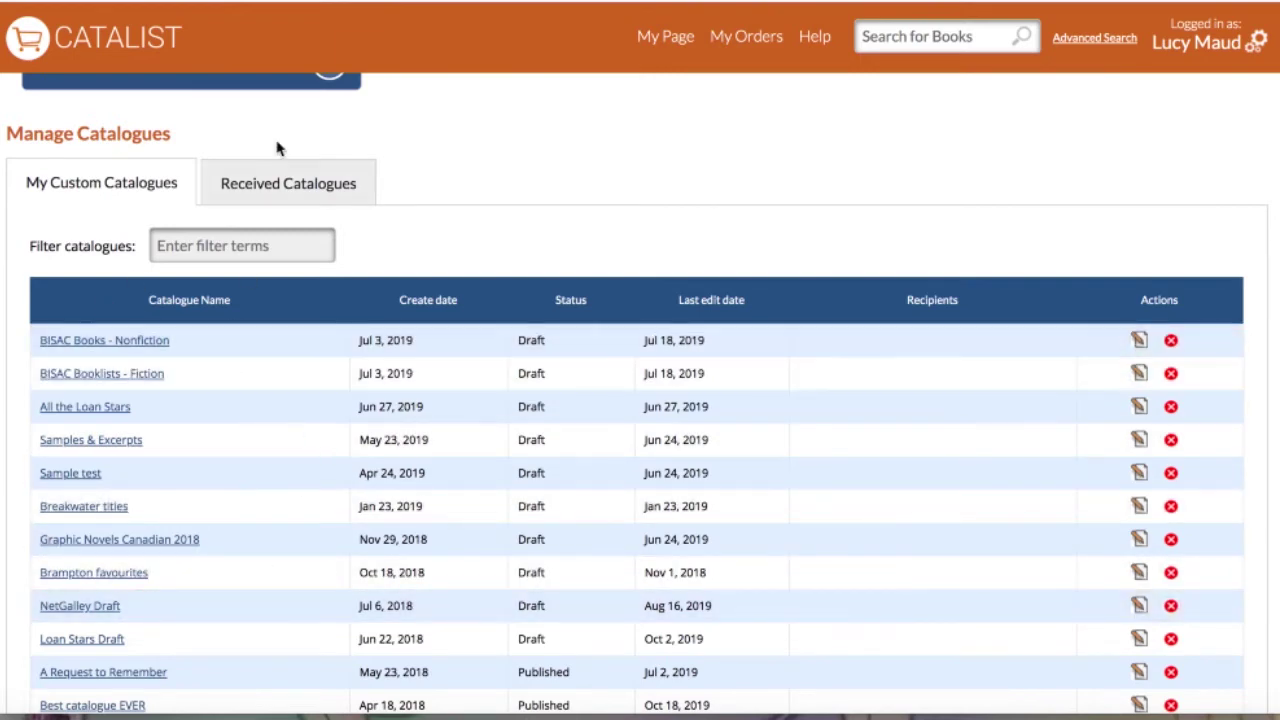
click(284, 190)
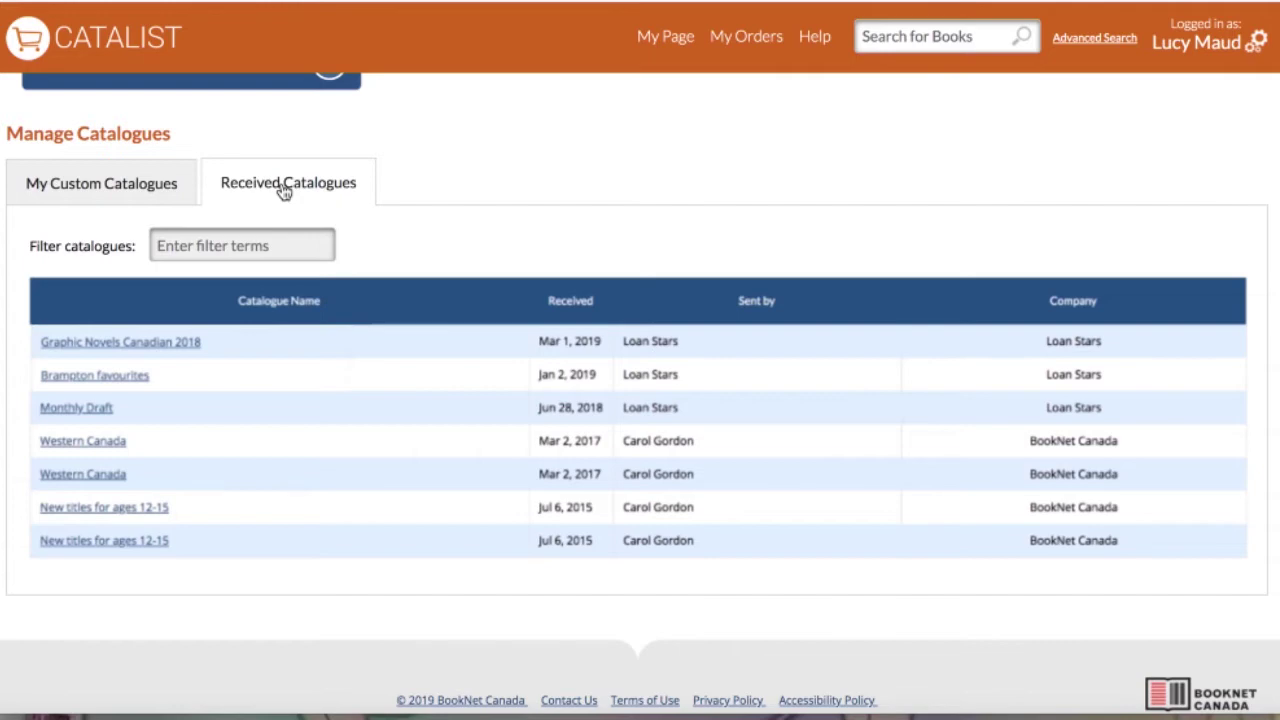
click(130, 188)
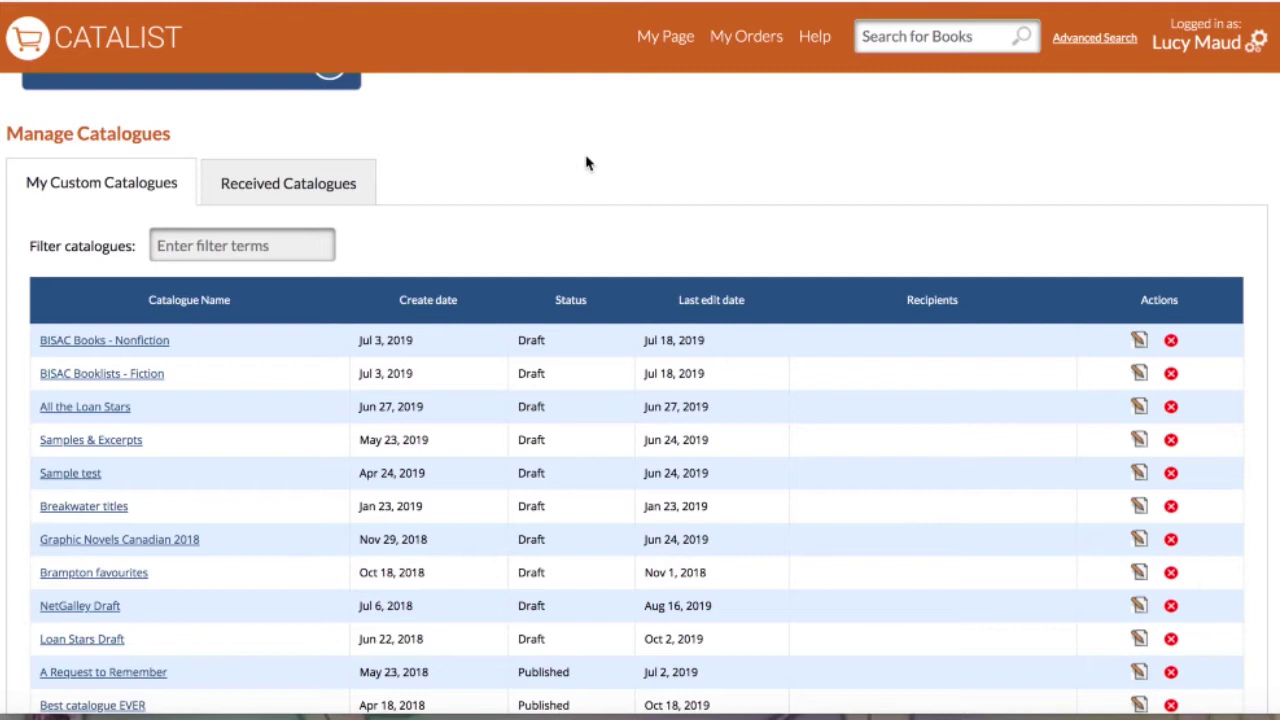
Search the book listings for "early reader".
click(891, 37)
text(early reader)
key(Return)
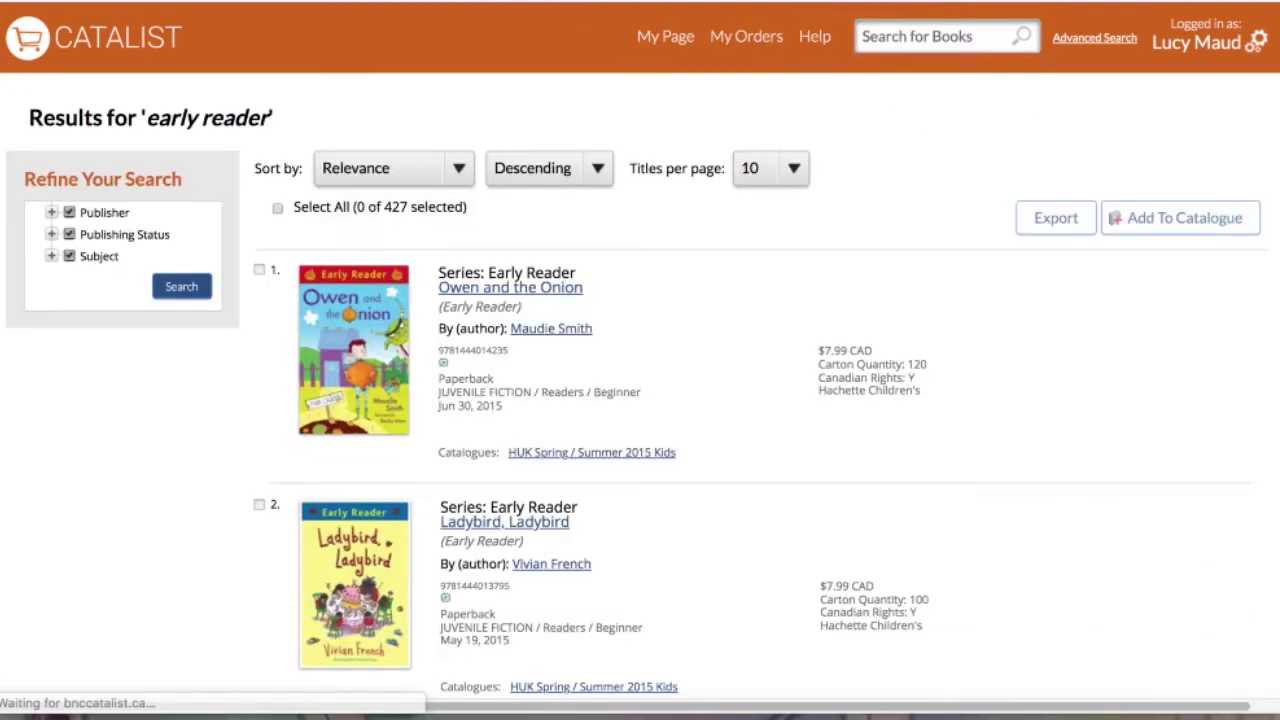
Select Aunt Nasty (Early Reader) and one more title above it in the early reader results.
scroll(943, 402, down, 3)
scroll(943, 402, down, 3)
scroll(943, 402, down, 3)
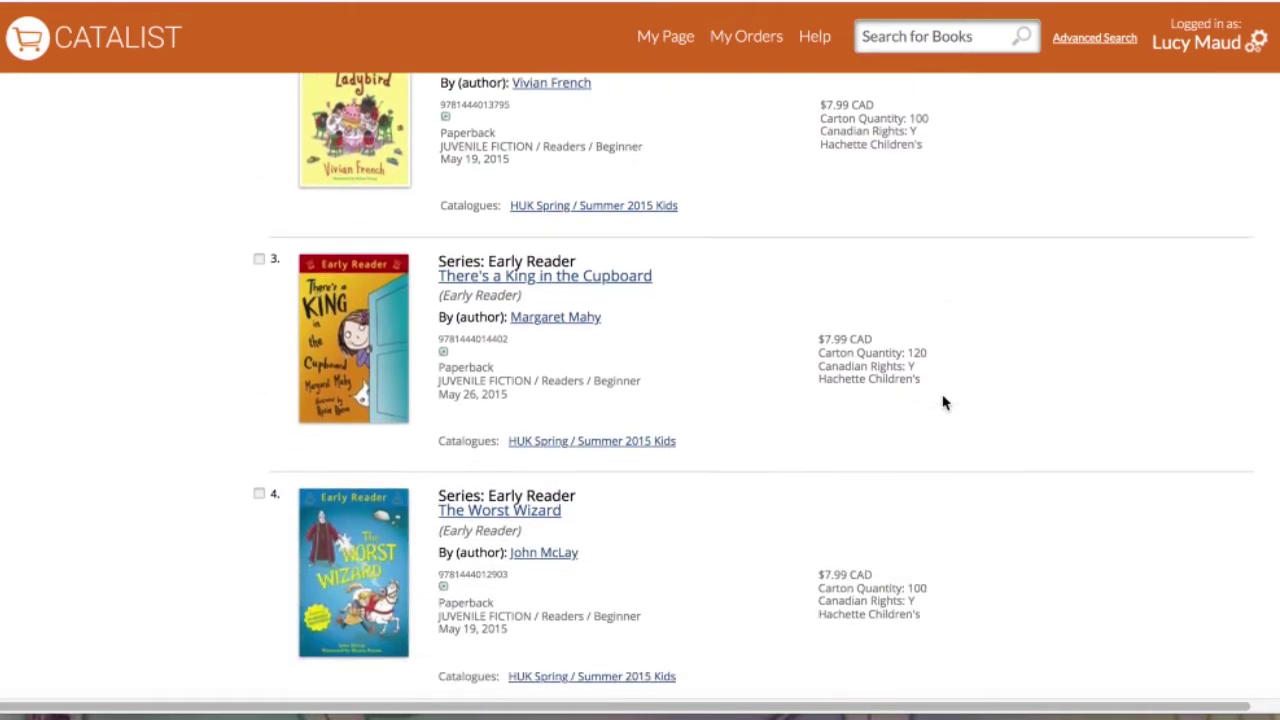
scroll(943, 402, down, 8)
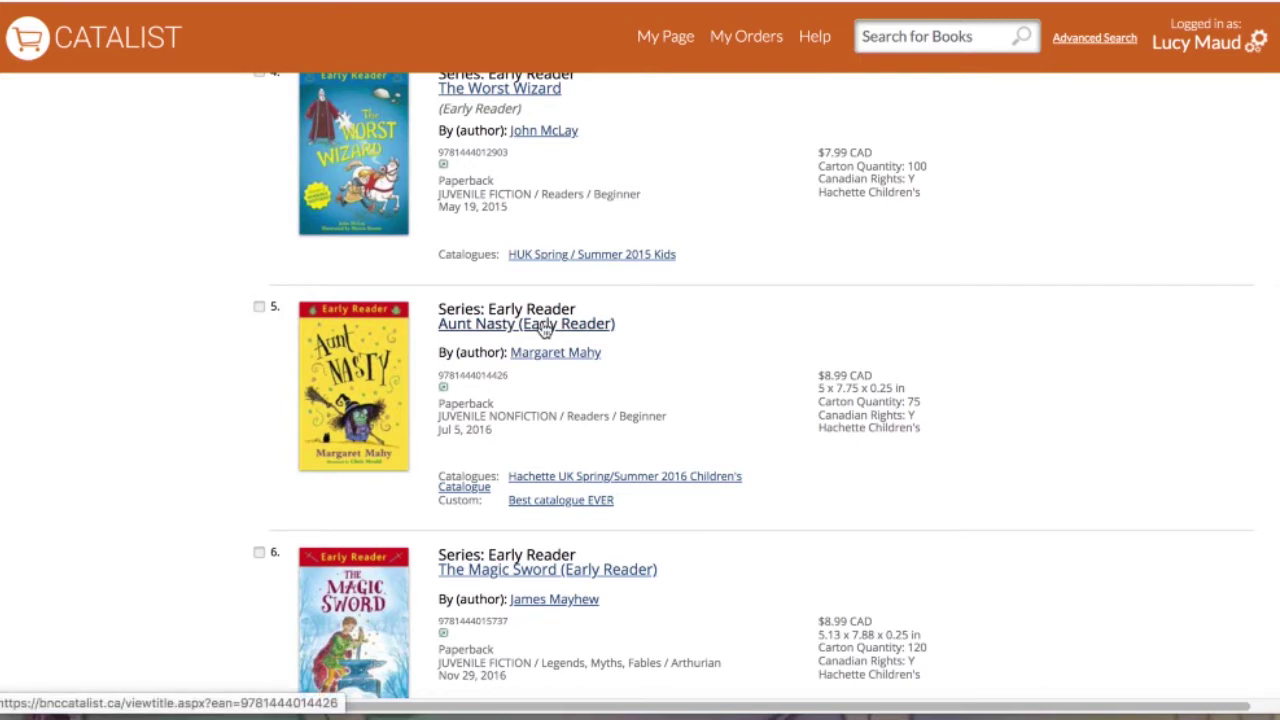
double_click(527, 374)
scroll(831, 306, up, 1)
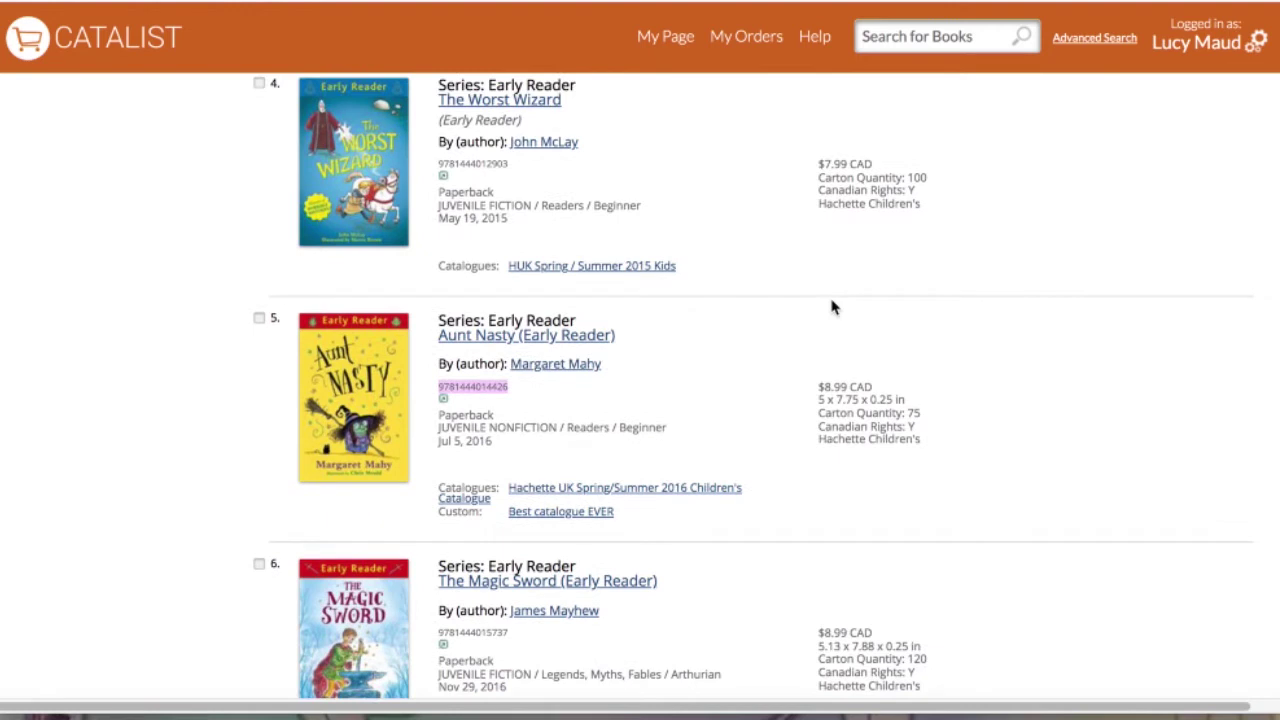
click(260, 318)
scroll(409, 324, up, 3)
click(259, 346)
scroll(980, 435, up, 6)
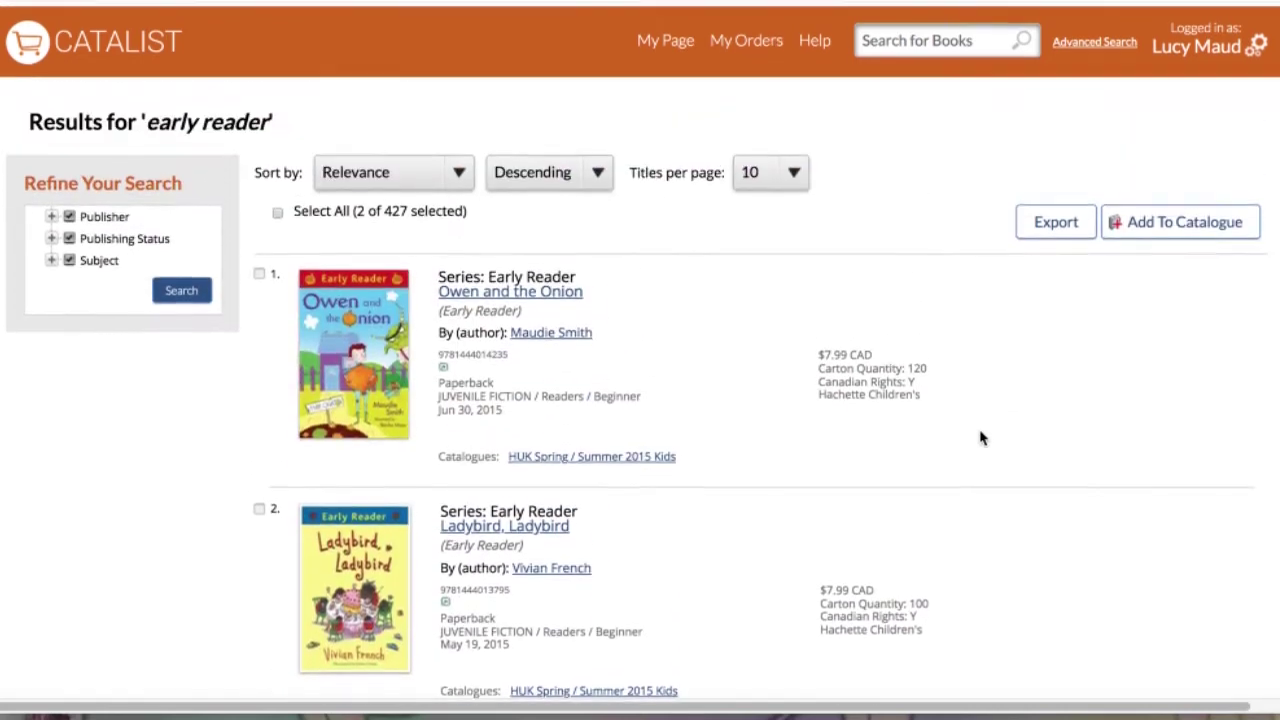
Add the two selected titles to a new custom catalogue named with the account holder's first name in possessive form plus "Reading List".
click(1172, 231)
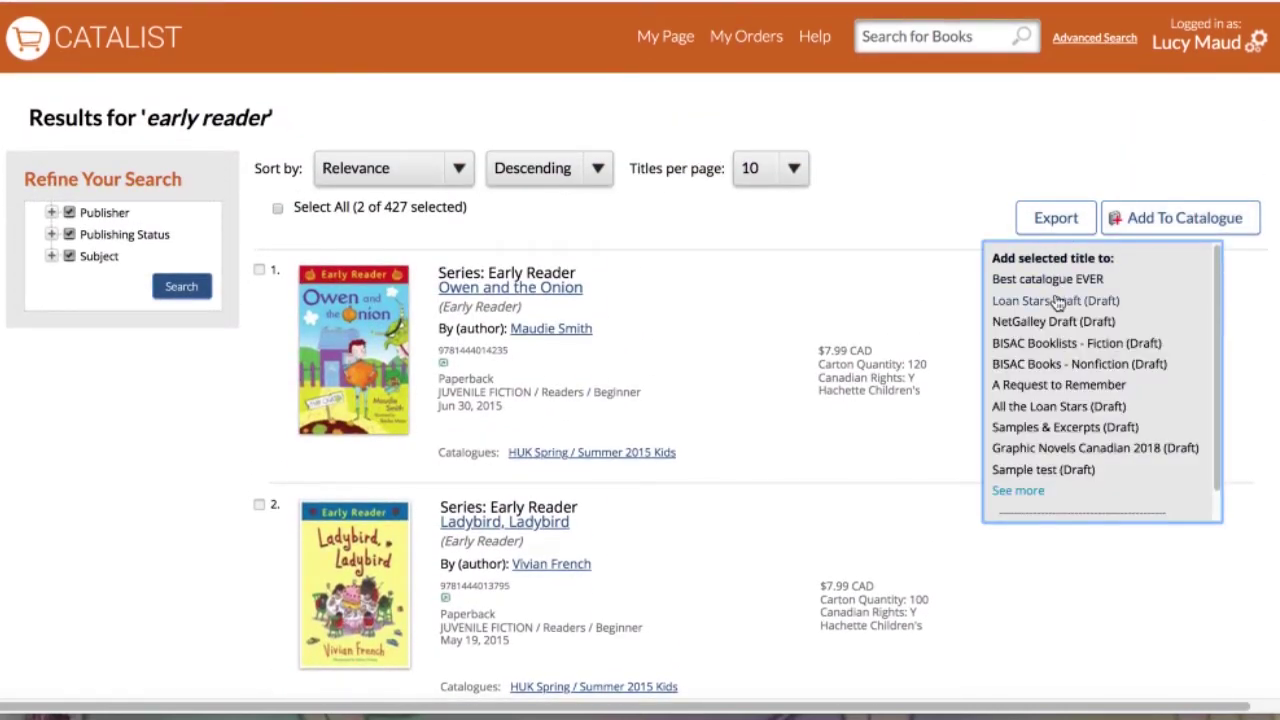
scroll(1065, 370, down, 1)
scroll(1065, 370, up, 1)
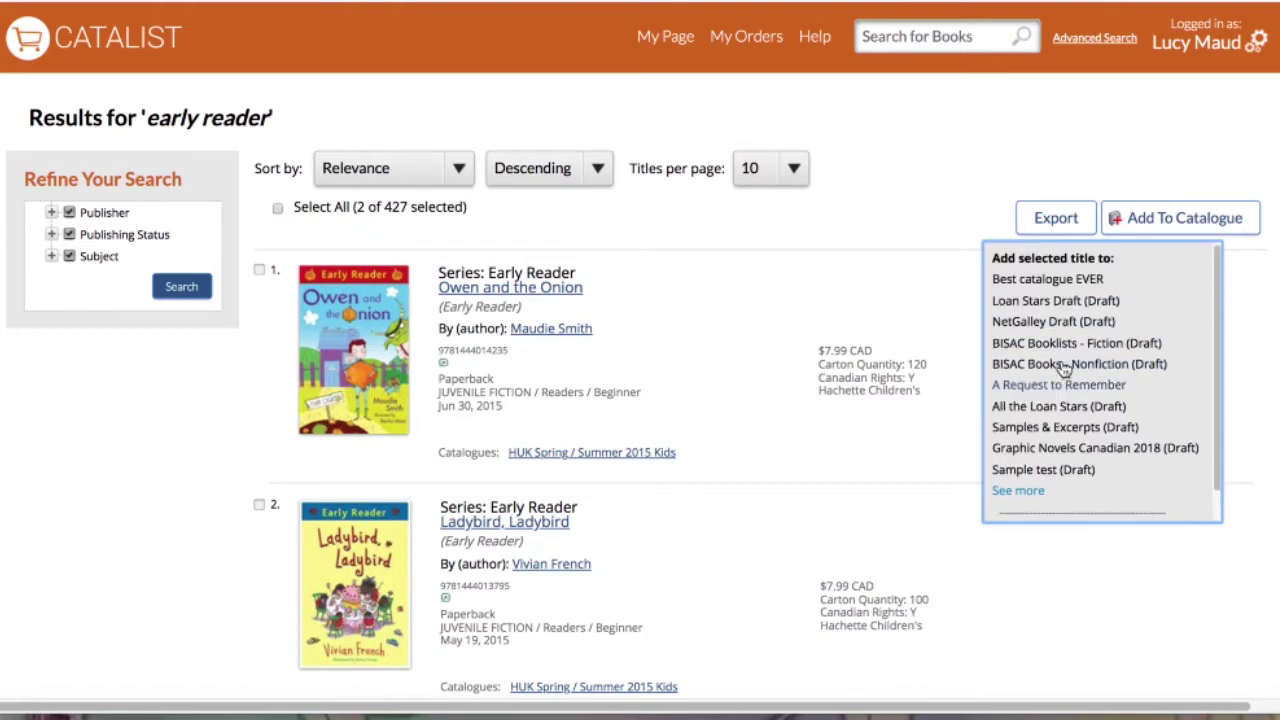
scroll(1065, 370, down, 1)
click(1045, 508)
click(504, 338)
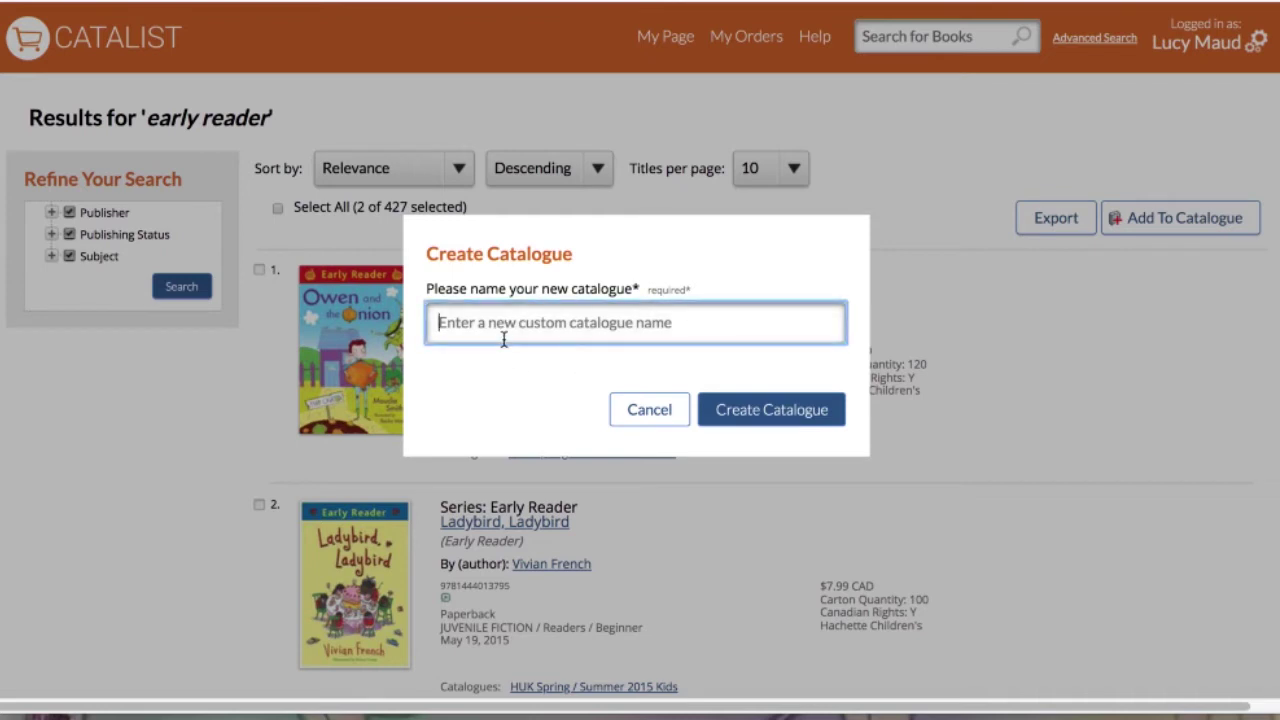
text(Lucy's )
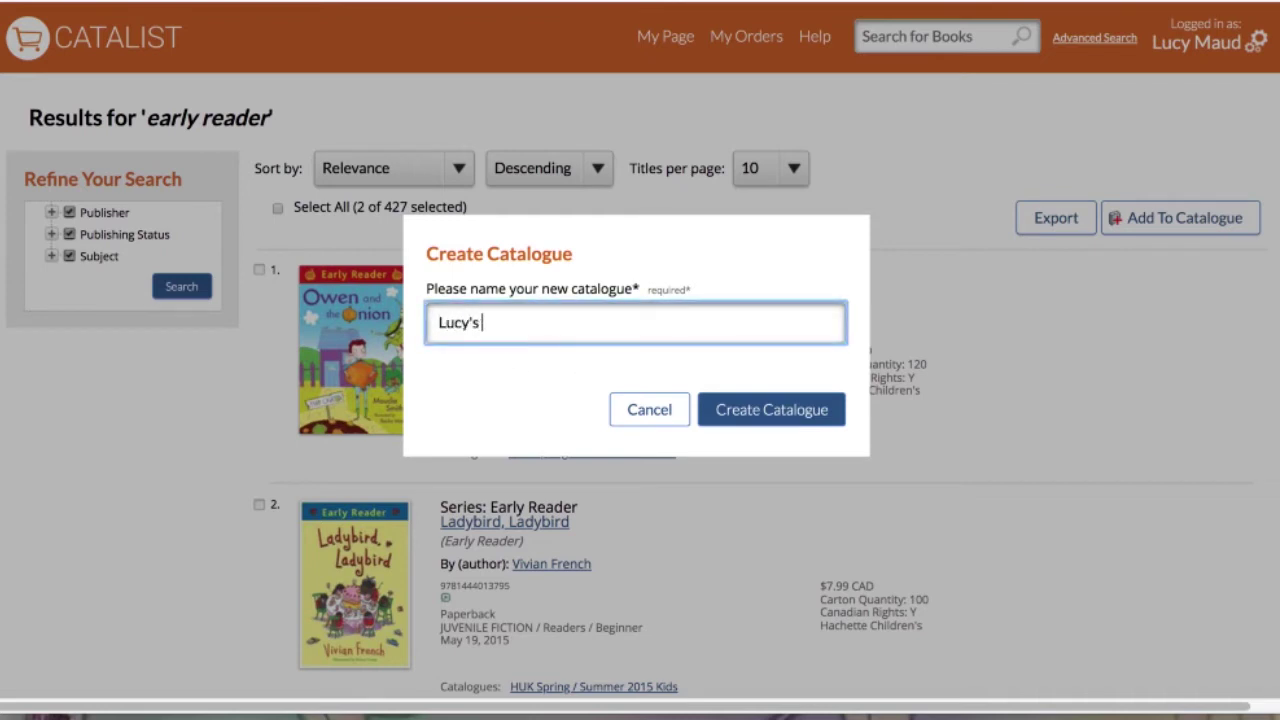
text(Reading List)
click(765, 411)
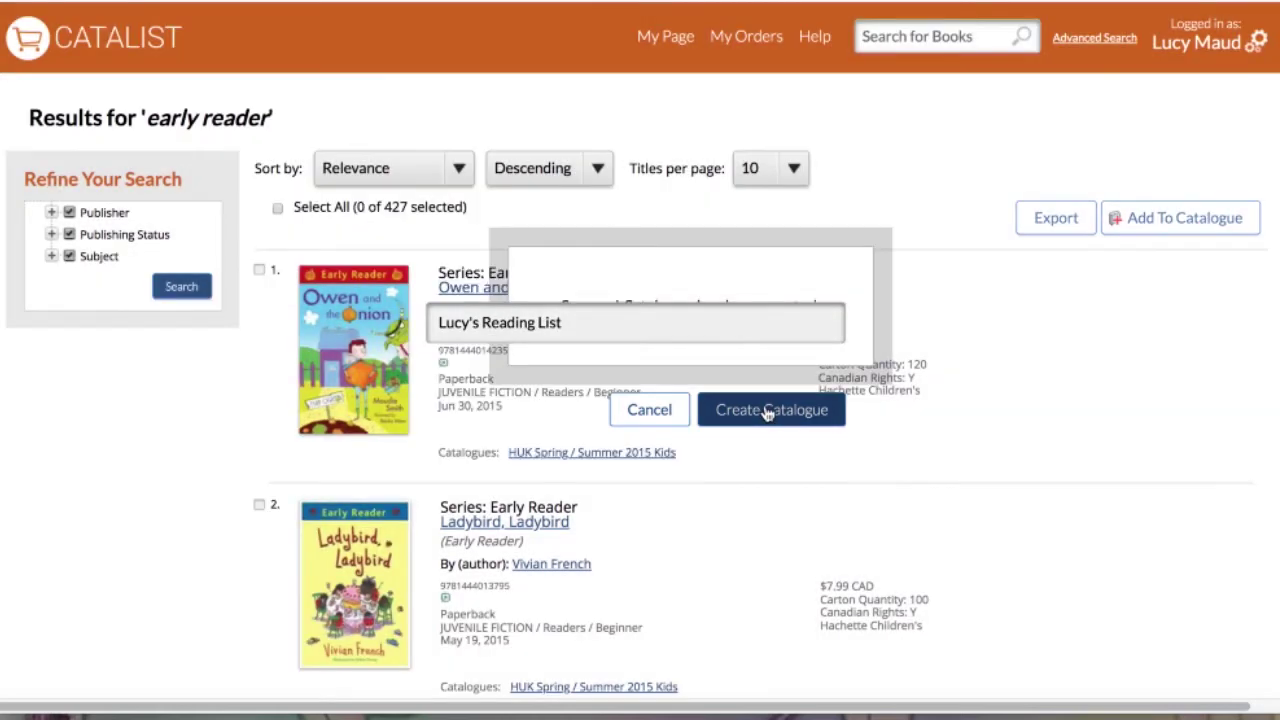
Open the details of The Magic Sword (Early Reader) and add the title to the new Reading List draft catalogue.
scroll(767, 413, down, 3)
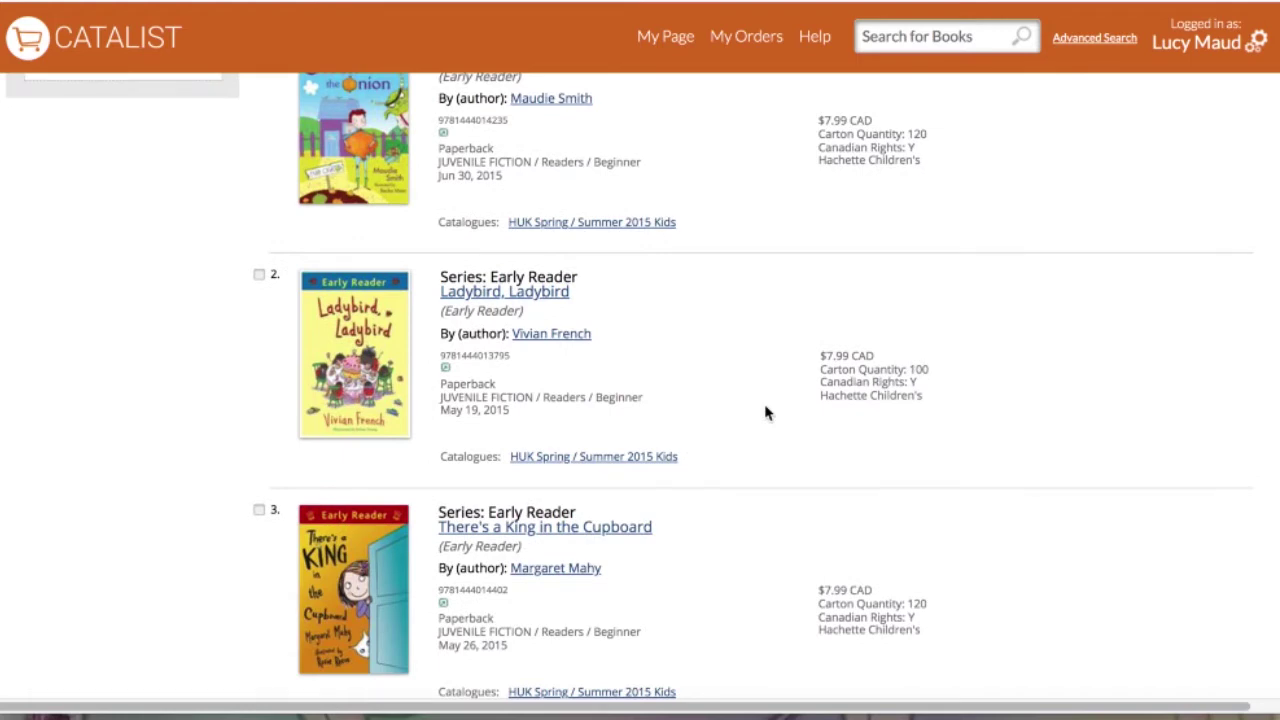
scroll(767, 413, down, 6)
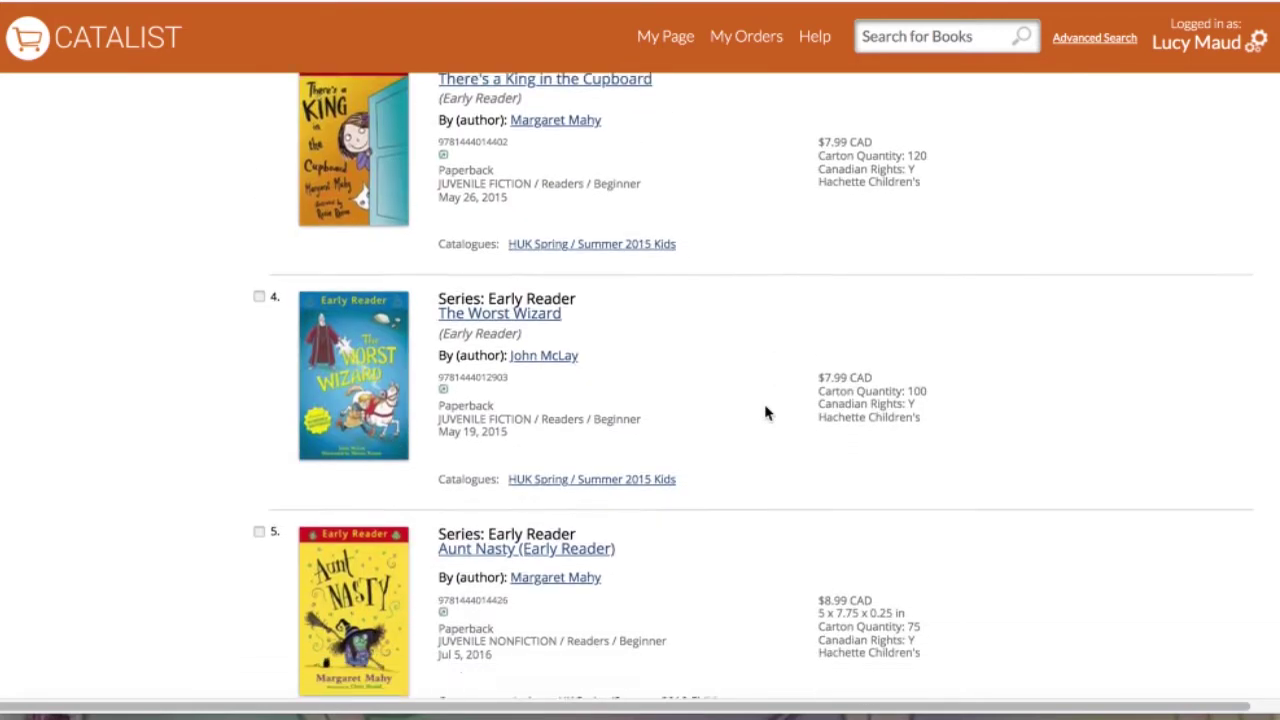
scroll(767, 413, down, 3)
click(260, 528)
scroll(783, 514, down, 1)
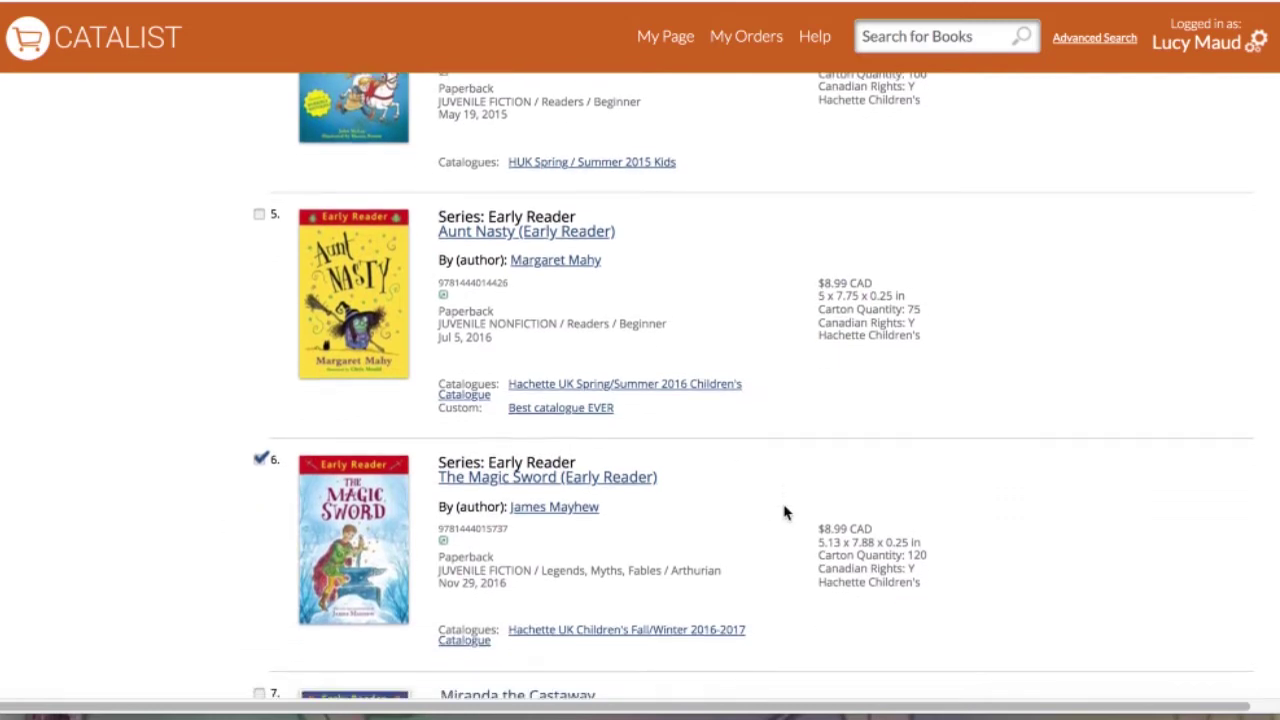
click(603, 494)
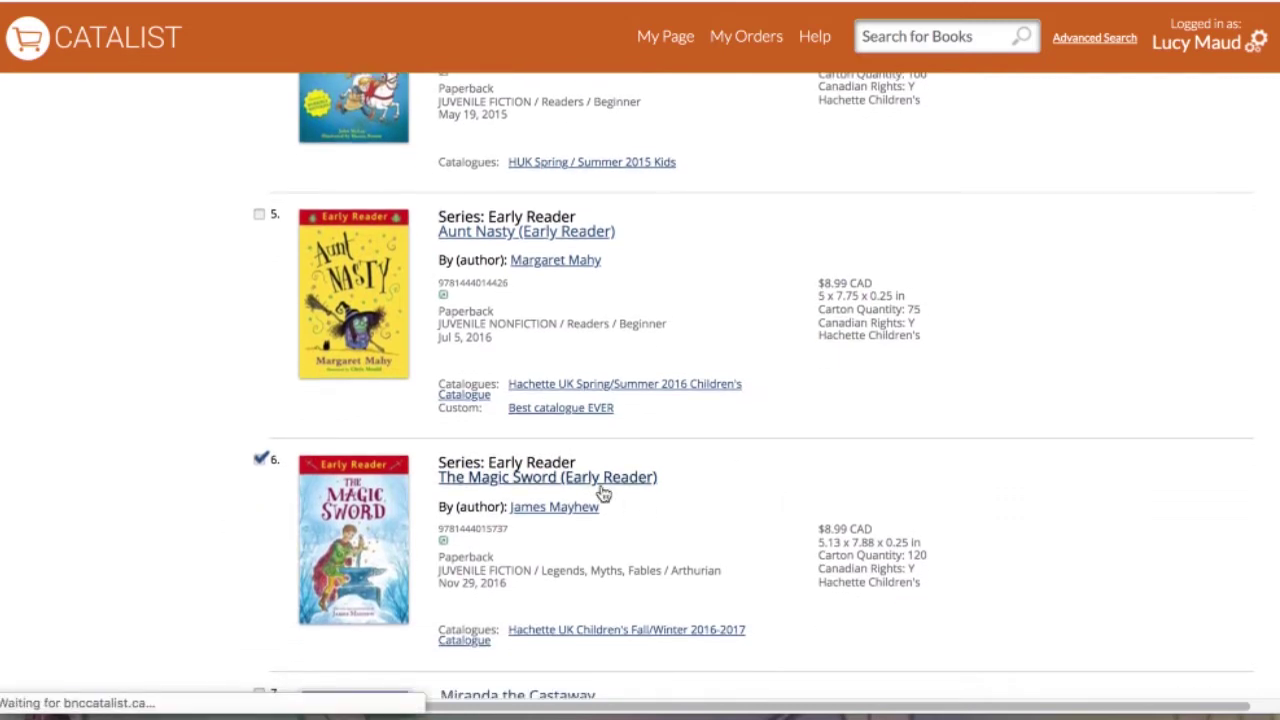
click(331, 390)
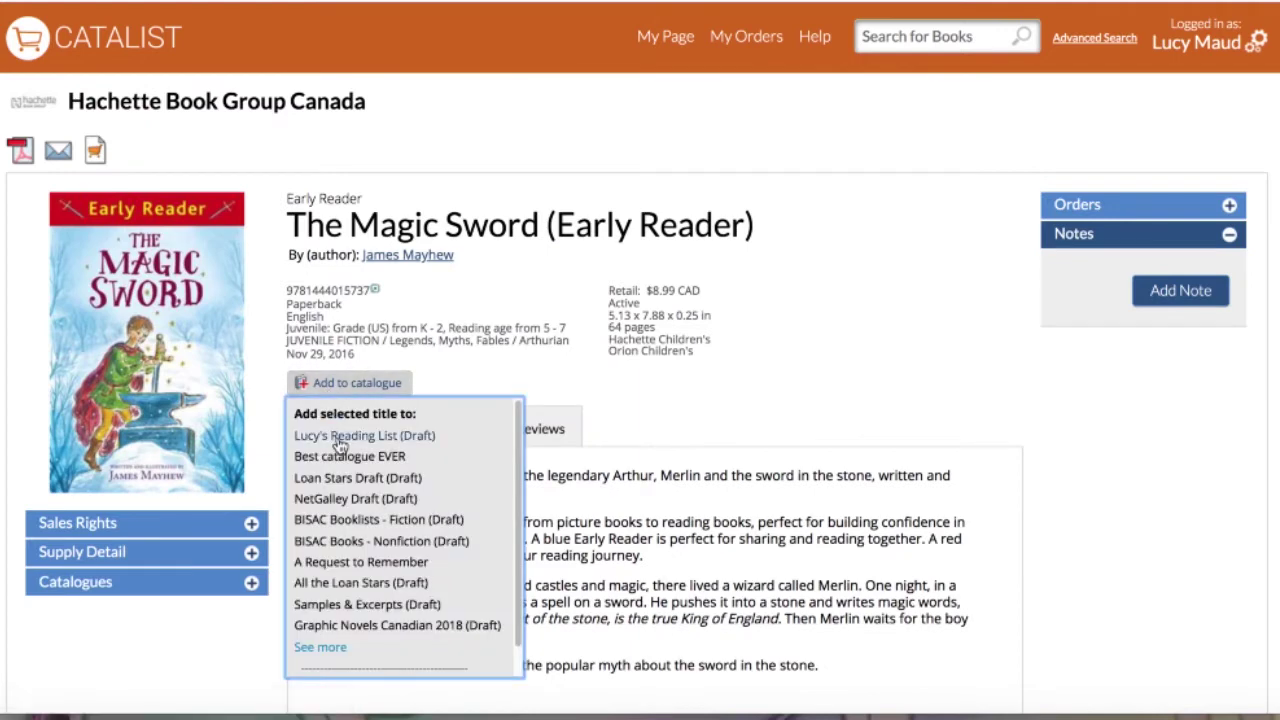
click(340, 440)
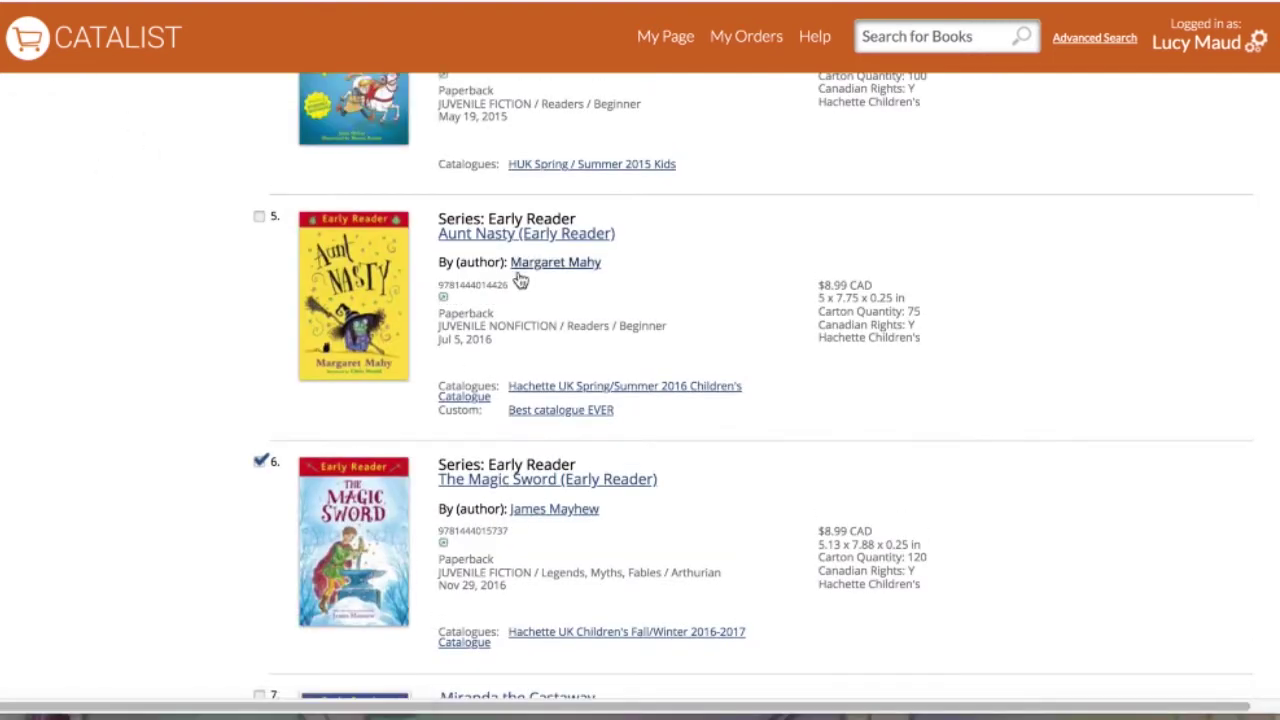
Refine the early reader results by excluding the Active publishing status, and browse the forthcoming titles.
scroll(473, 342, up, 2)
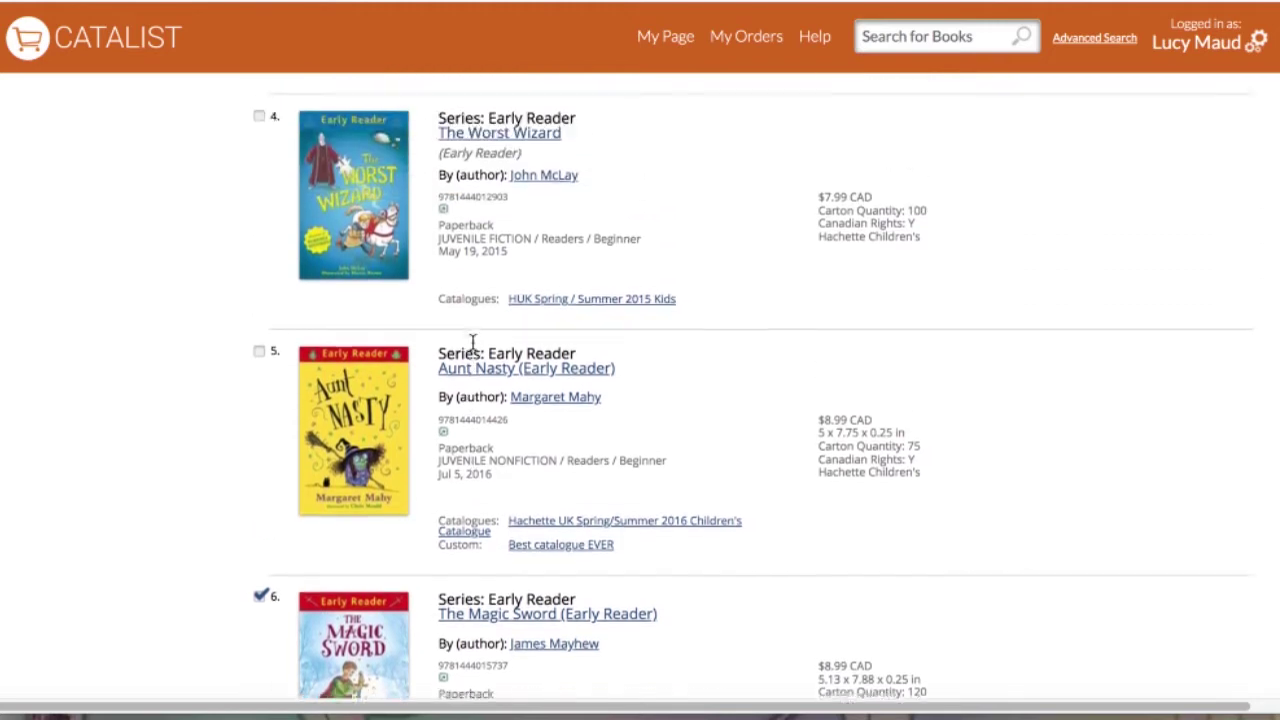
scroll(518, 271, up, 5)
scroll(518, 271, up, 3)
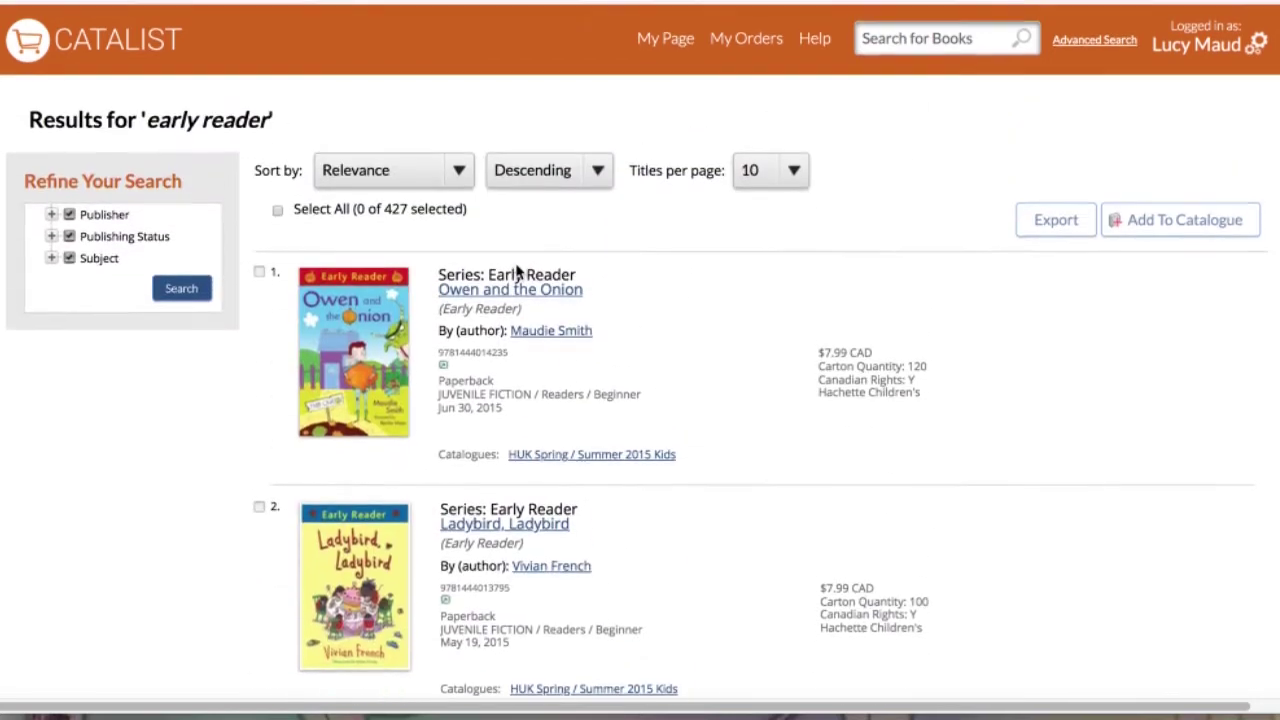
click(52, 234)
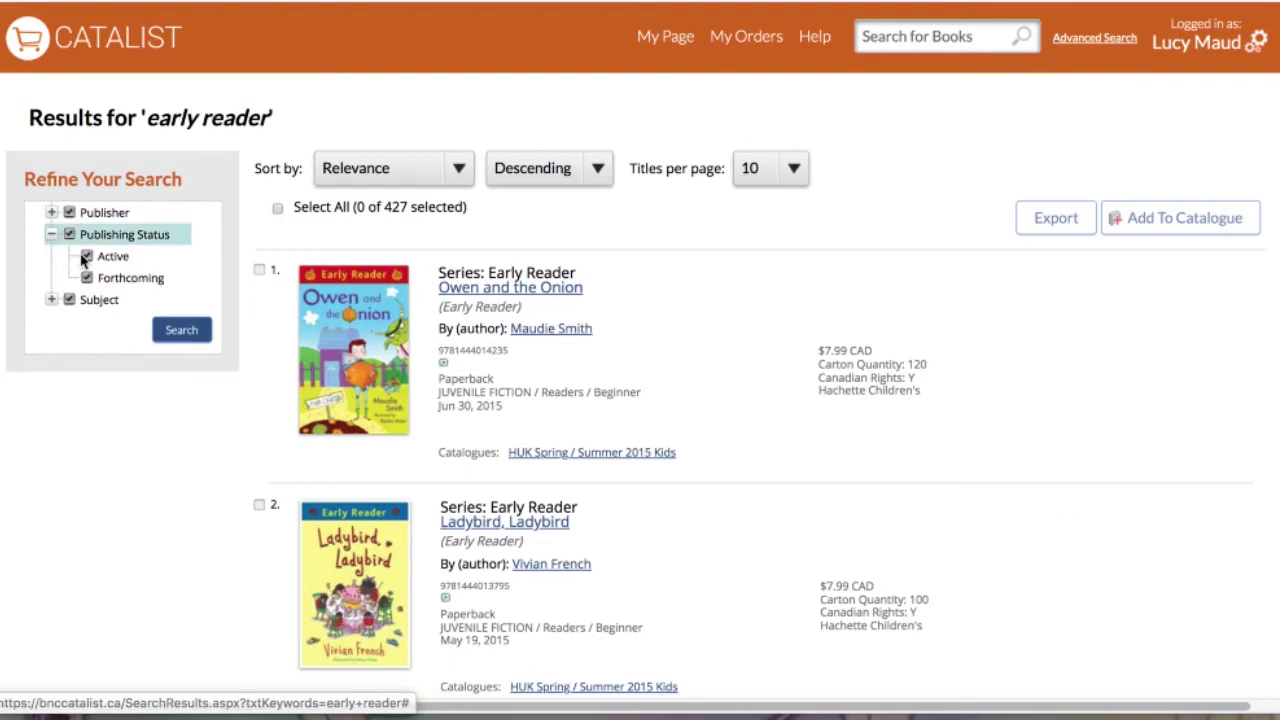
click(86, 257)
click(180, 330)
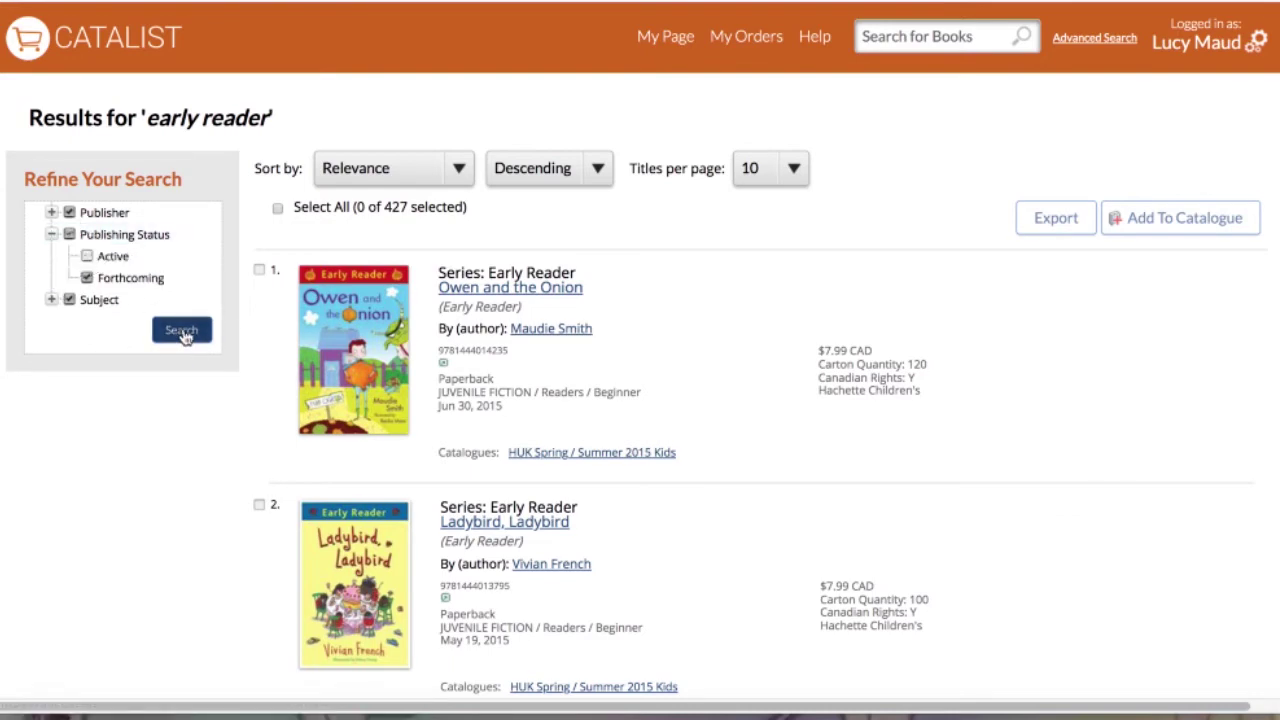
scroll(457, 383, down, 15)
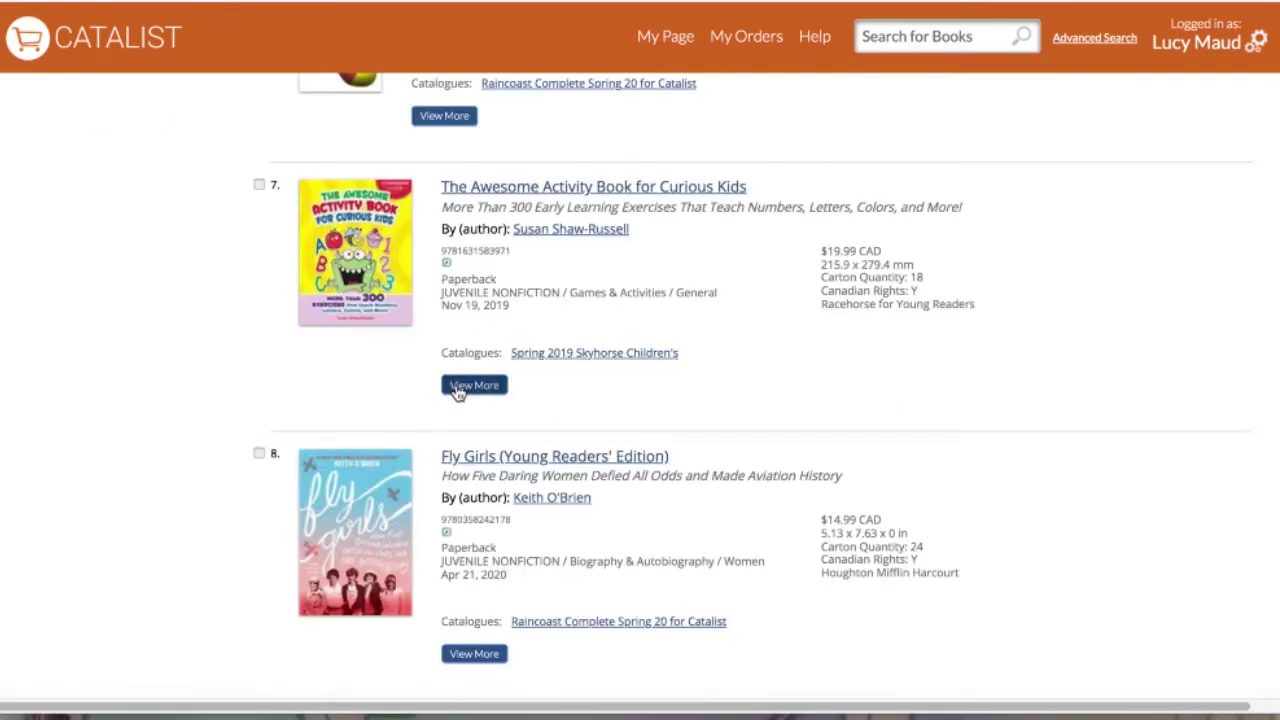
scroll(501, 345, down, 4)
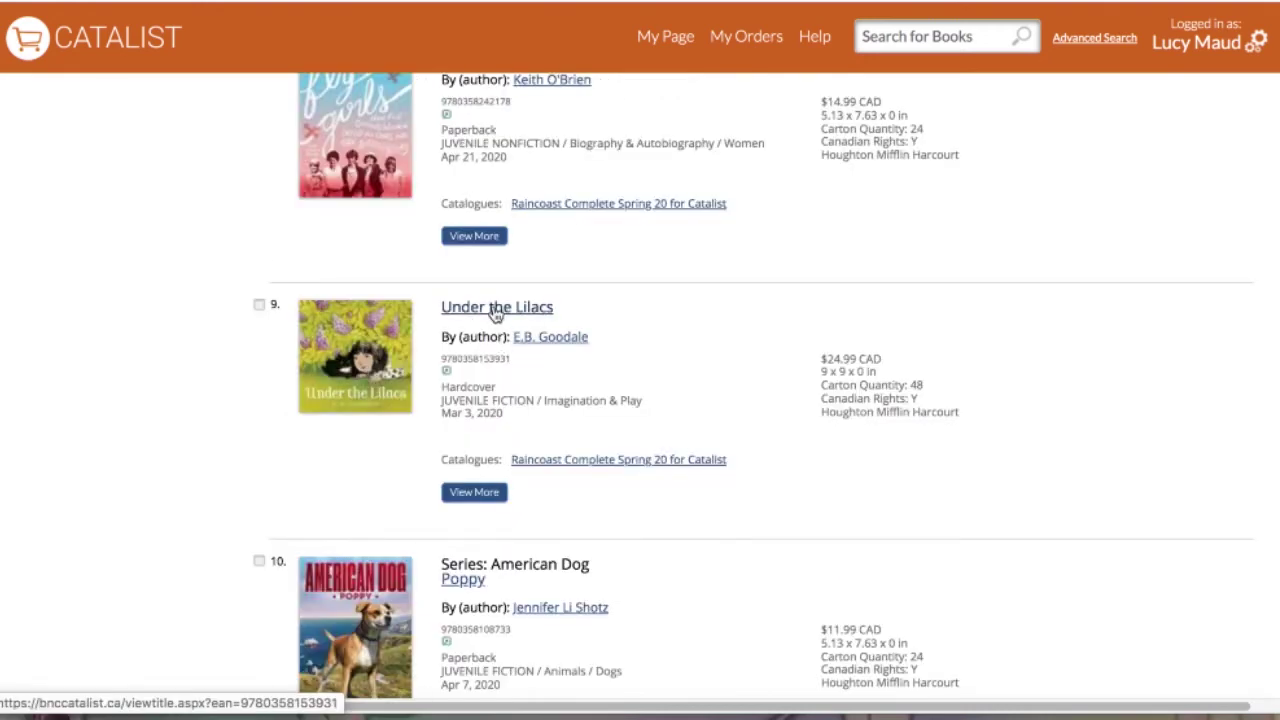
Open the details of Under the Lilacs and add the title to the Reading List draft catalogue.
click(495, 314)
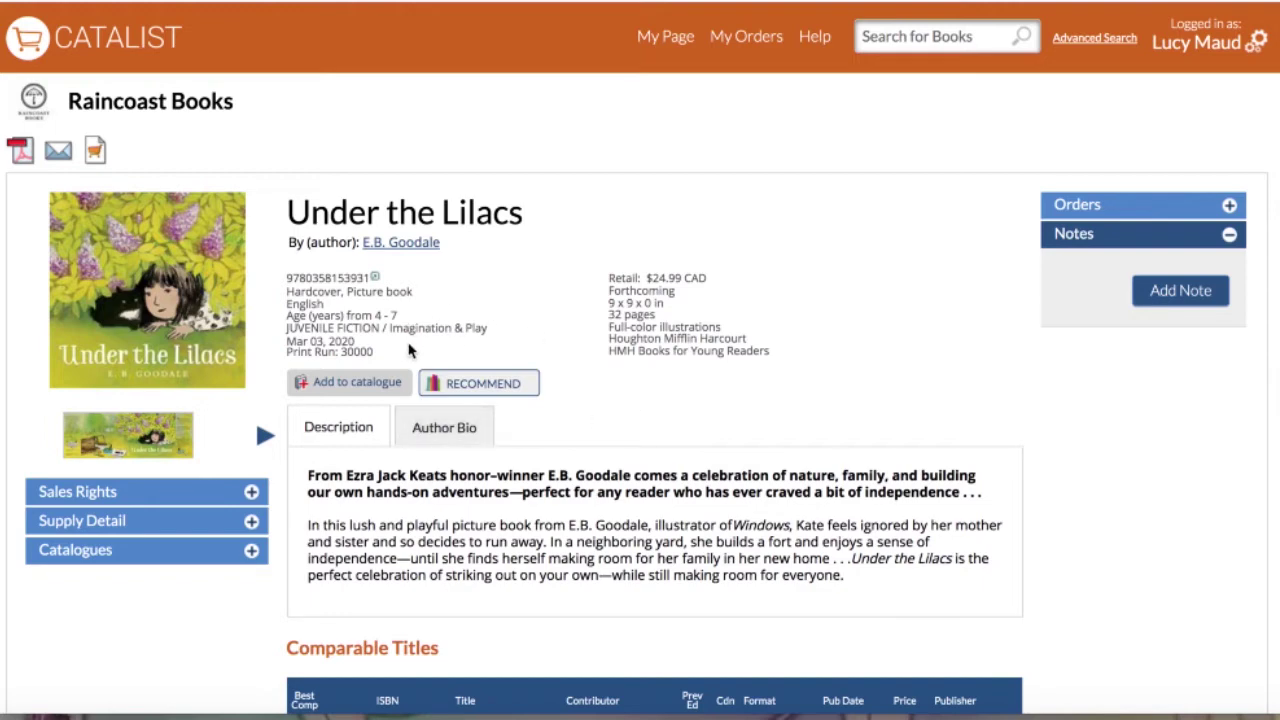
click(351, 381)
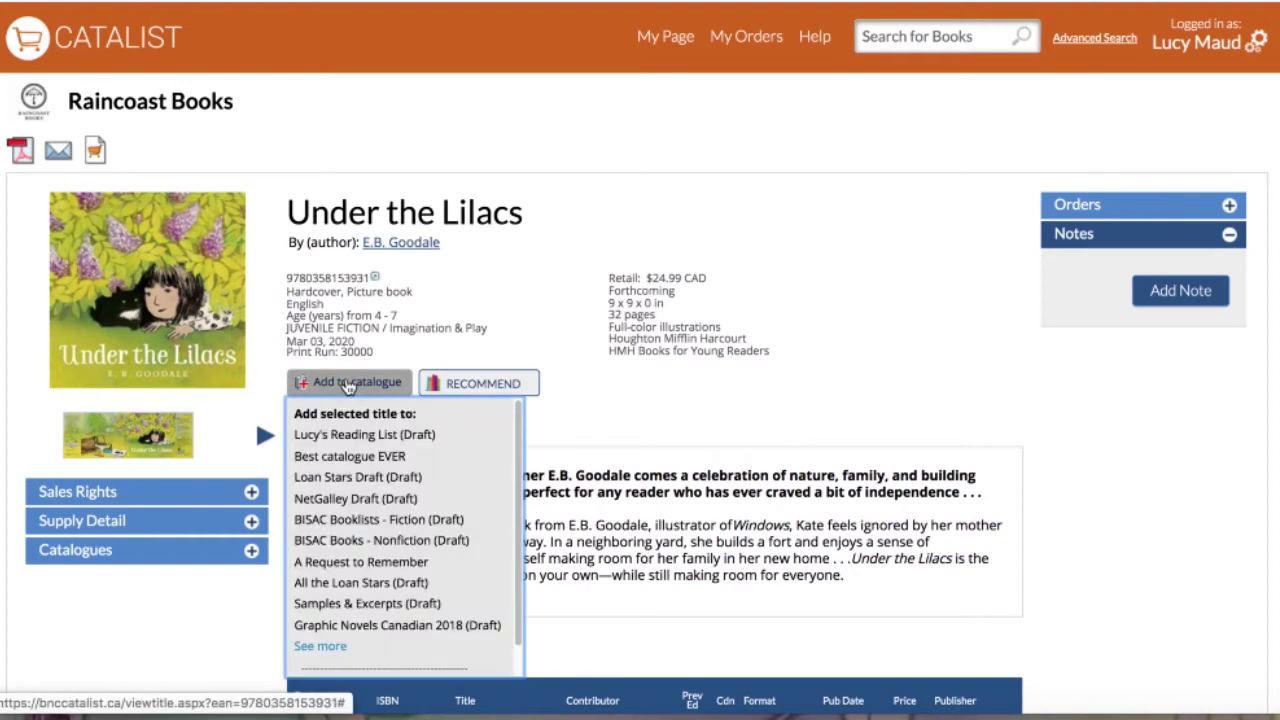
click(340, 440)
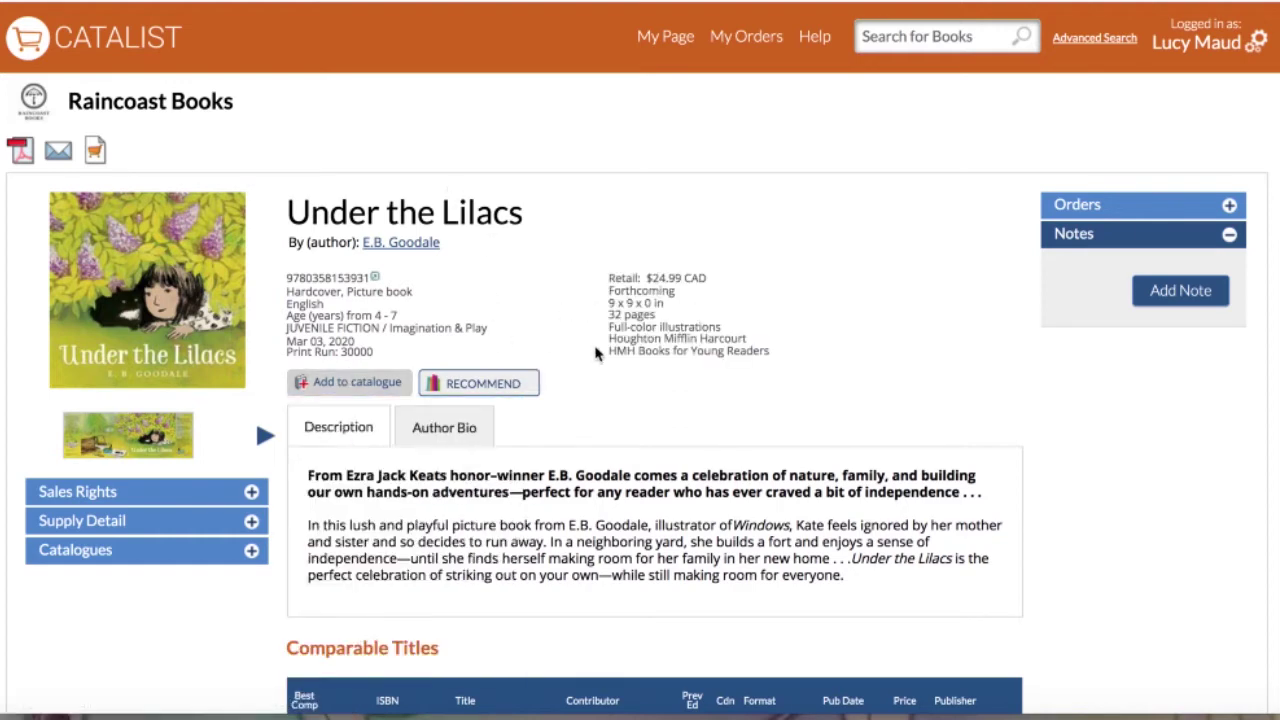
click(485, 392)
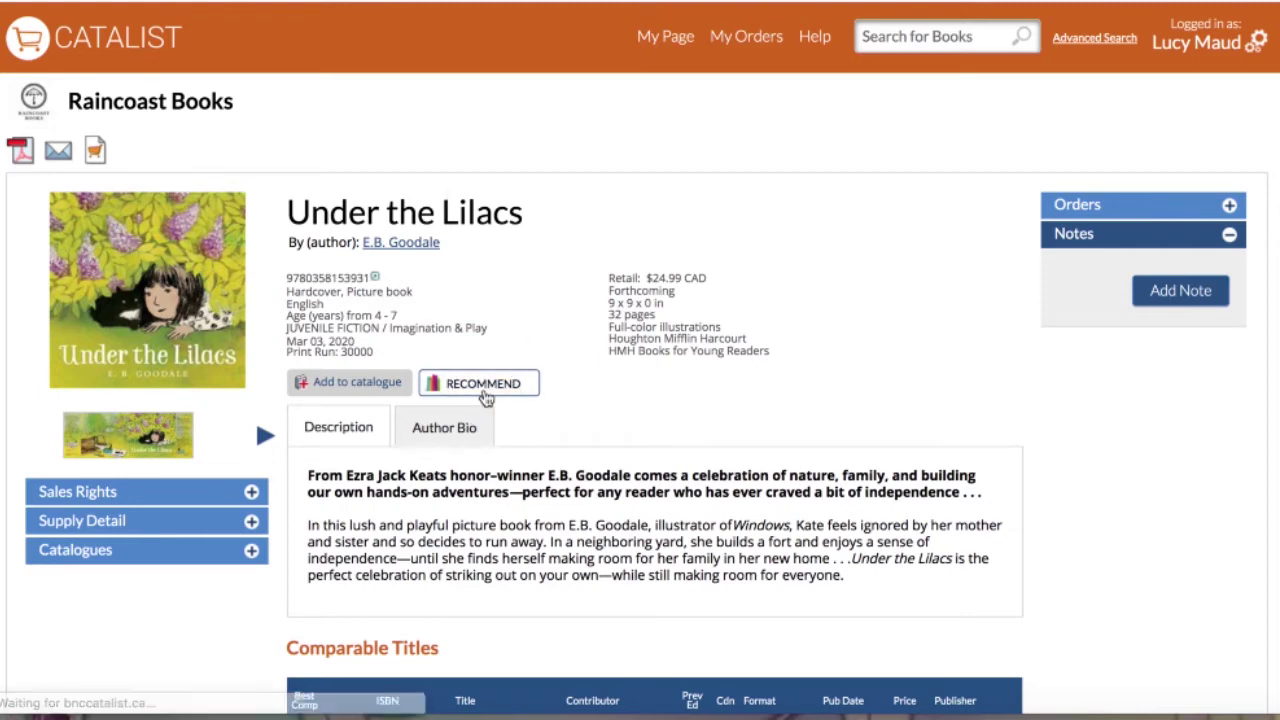
click(528, 218)
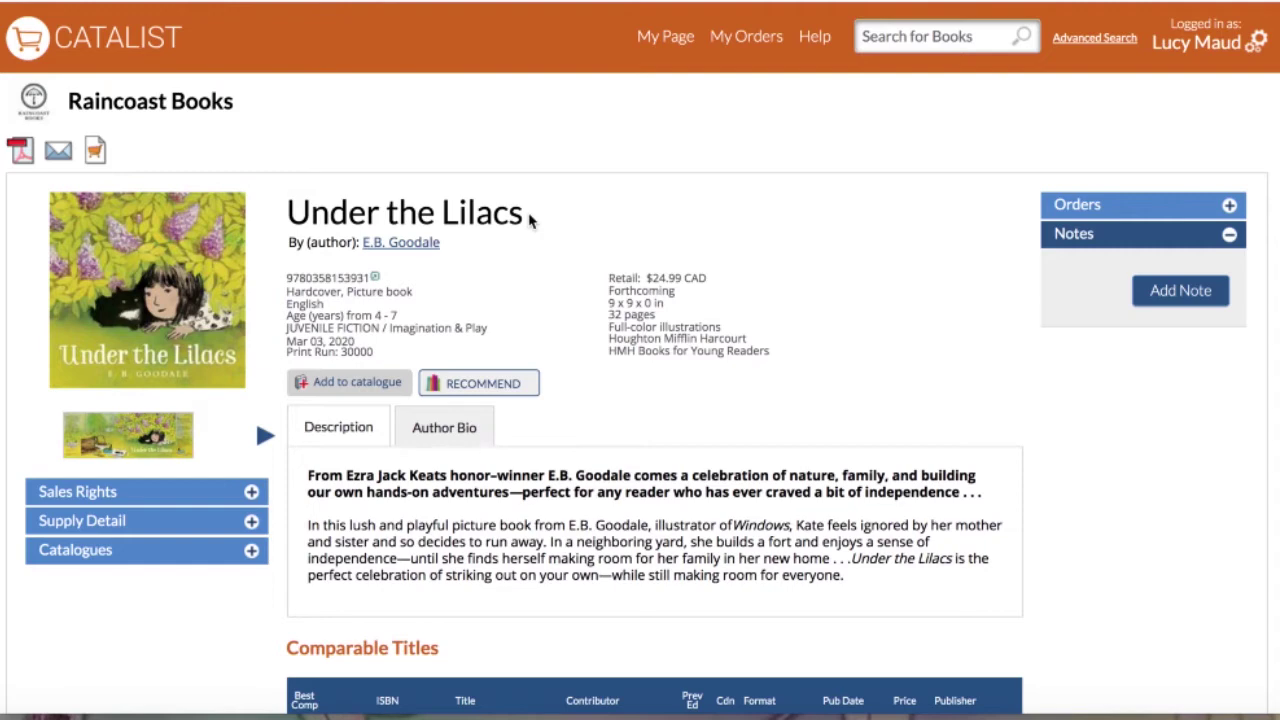
View the titles in the Reading List draft catalogue from My Page and return to the list of custom catalogues.
click(664, 42)
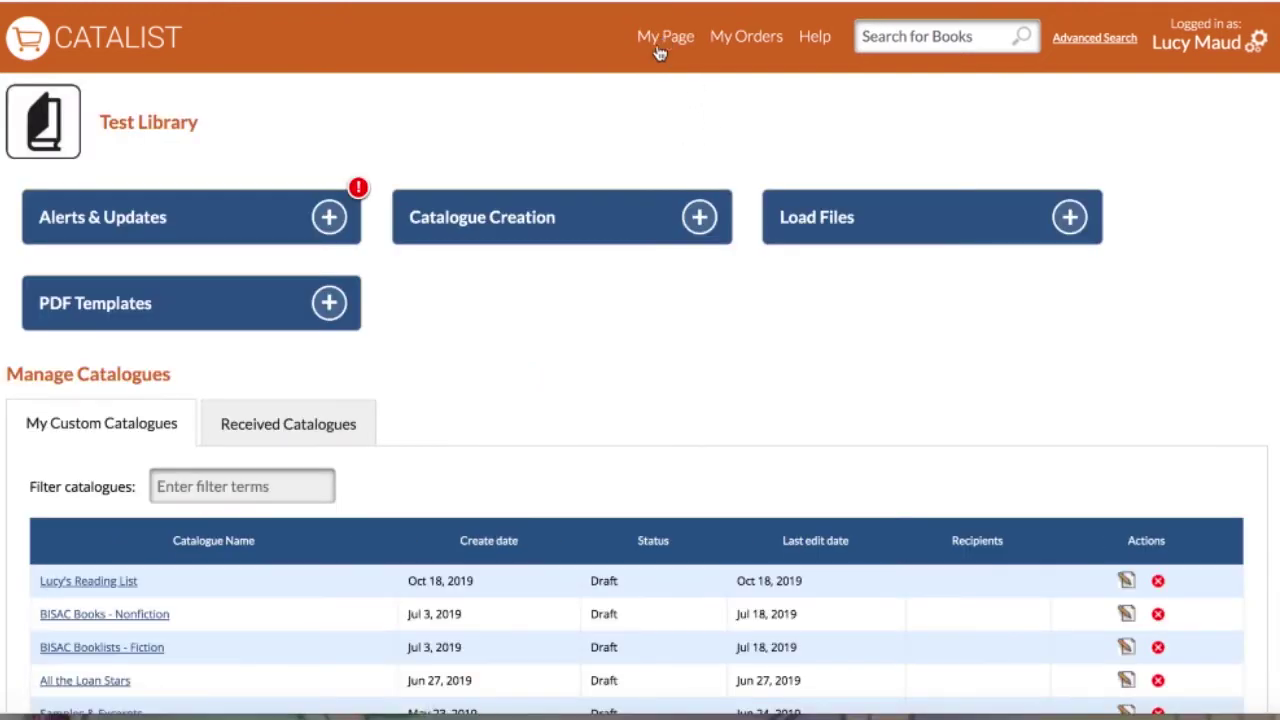
scroll(660, 45, down, 2)
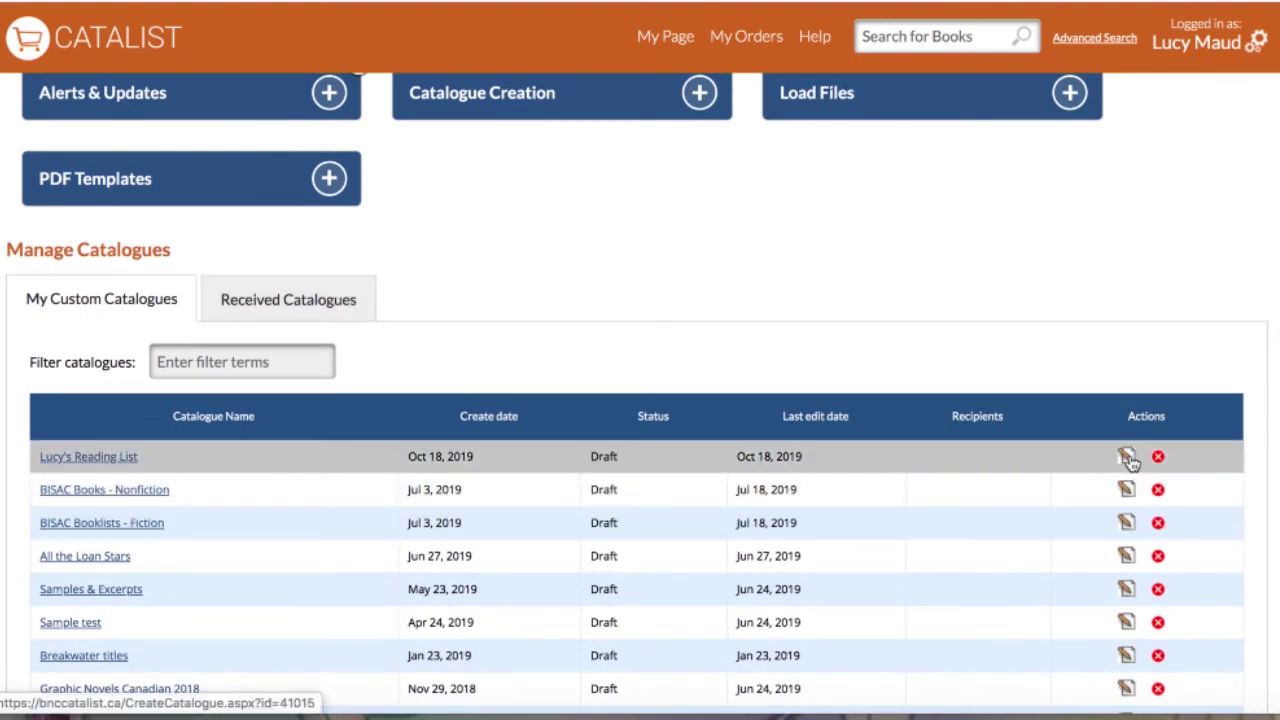
click(96, 457)
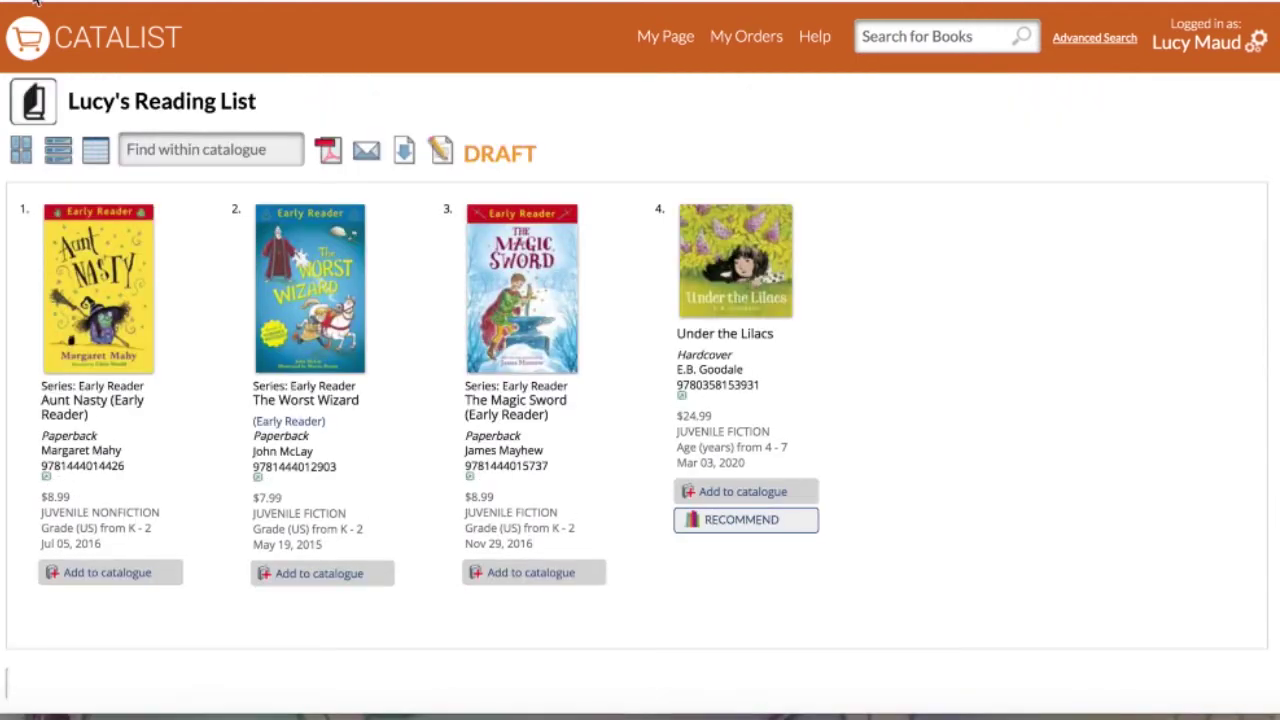
key(alt+Left)
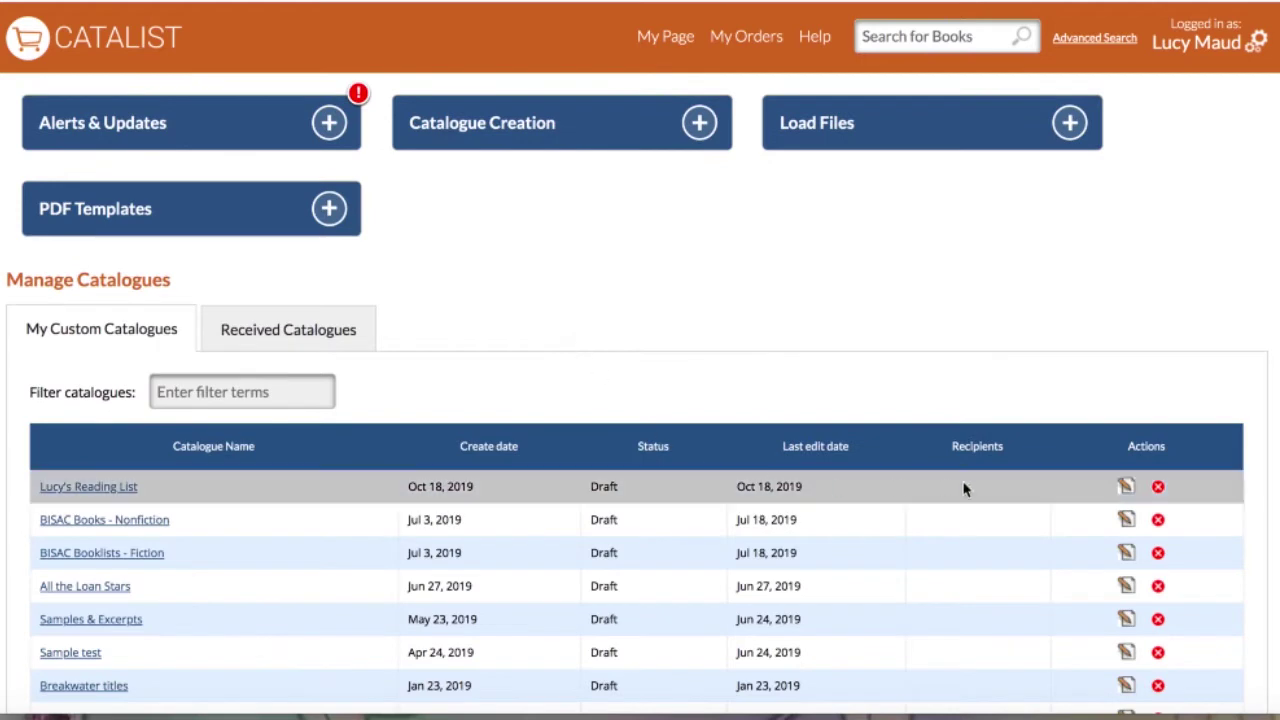
Open the Reading List catalogue for editing and select LS-Cooking.png as its cover image.
click(1127, 487)
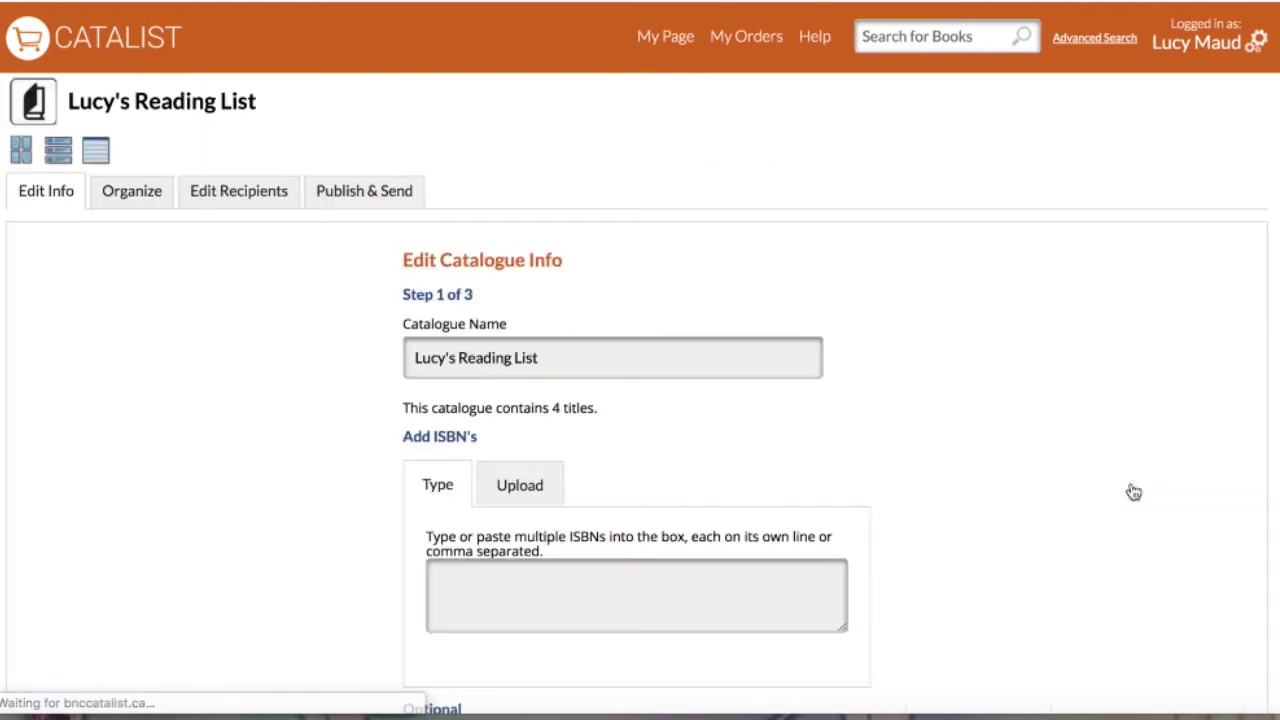
scroll(262, 400, down, 2)
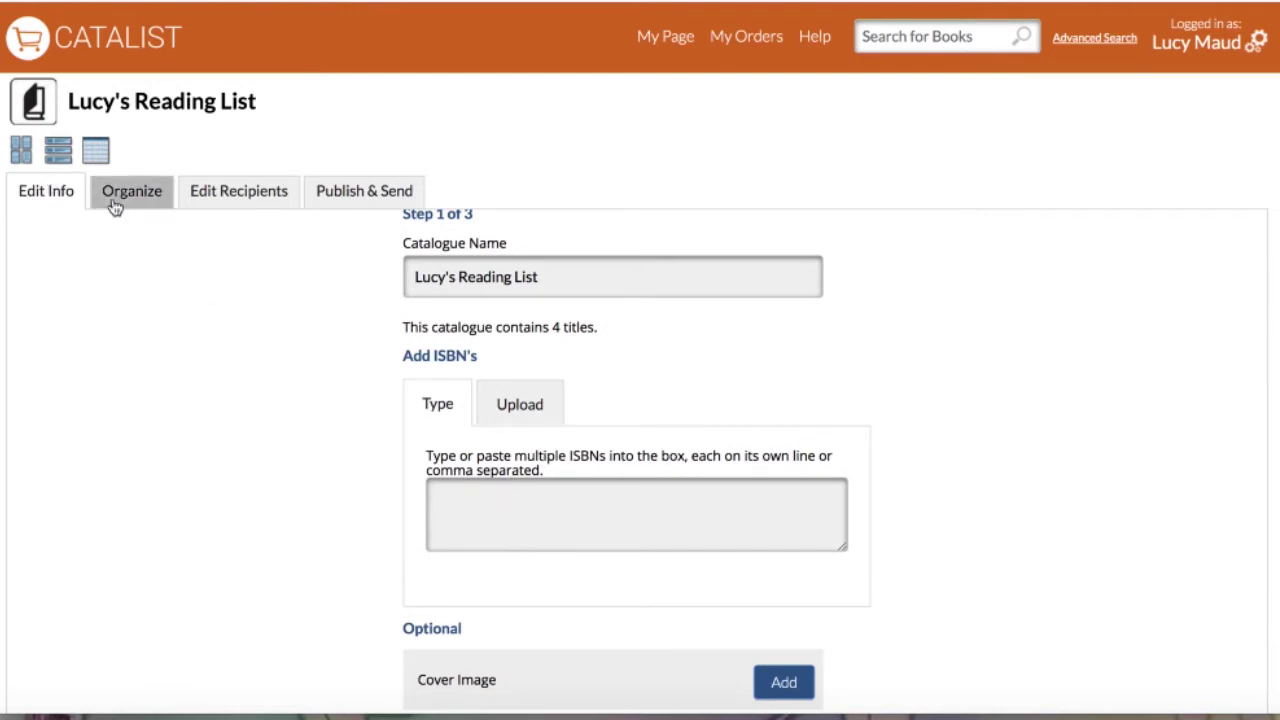
scroll(237, 393, down, 1)
scroll(237, 393, down, 3)
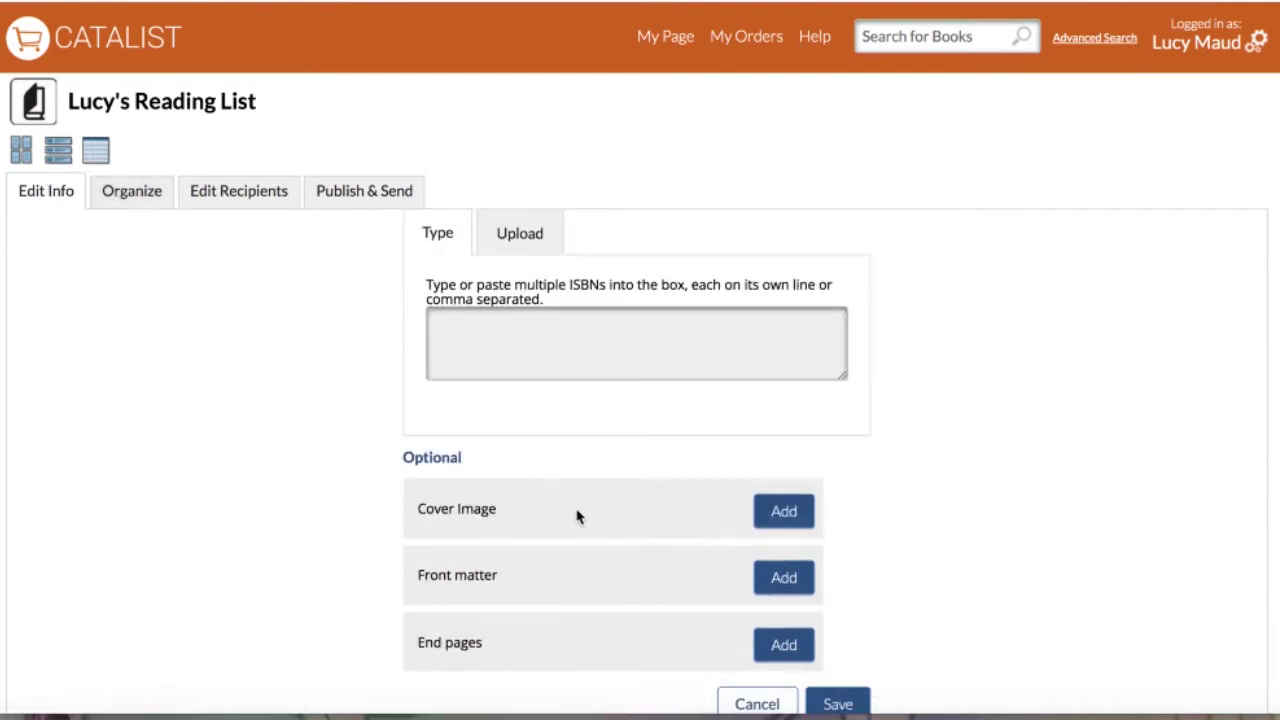
click(789, 518)
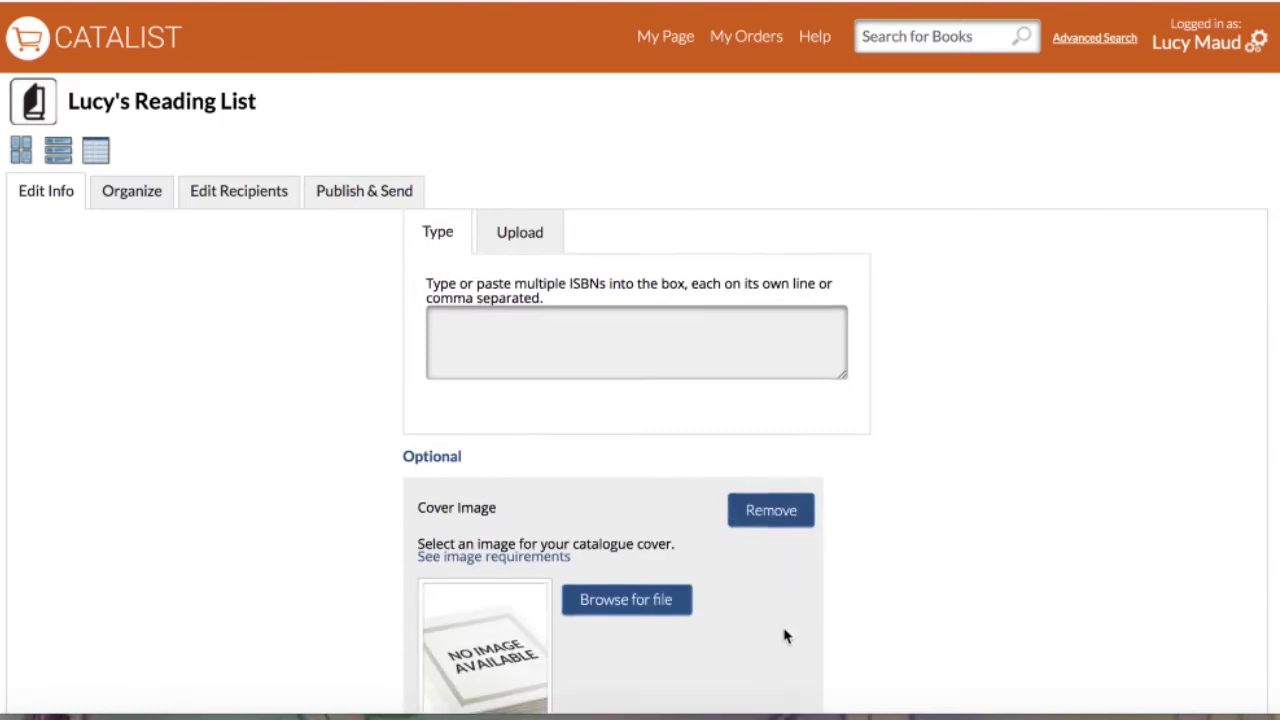
scroll(786, 634, down, 2)
click(626, 520)
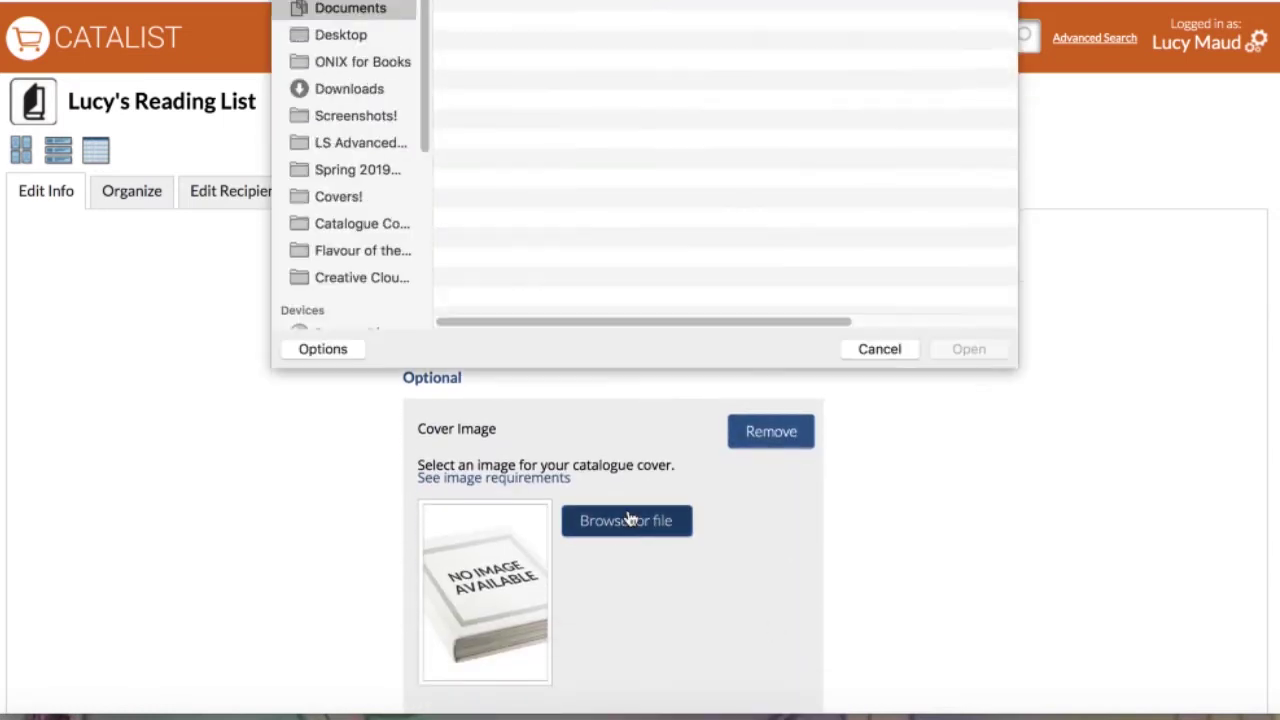
double_click(541, 183)
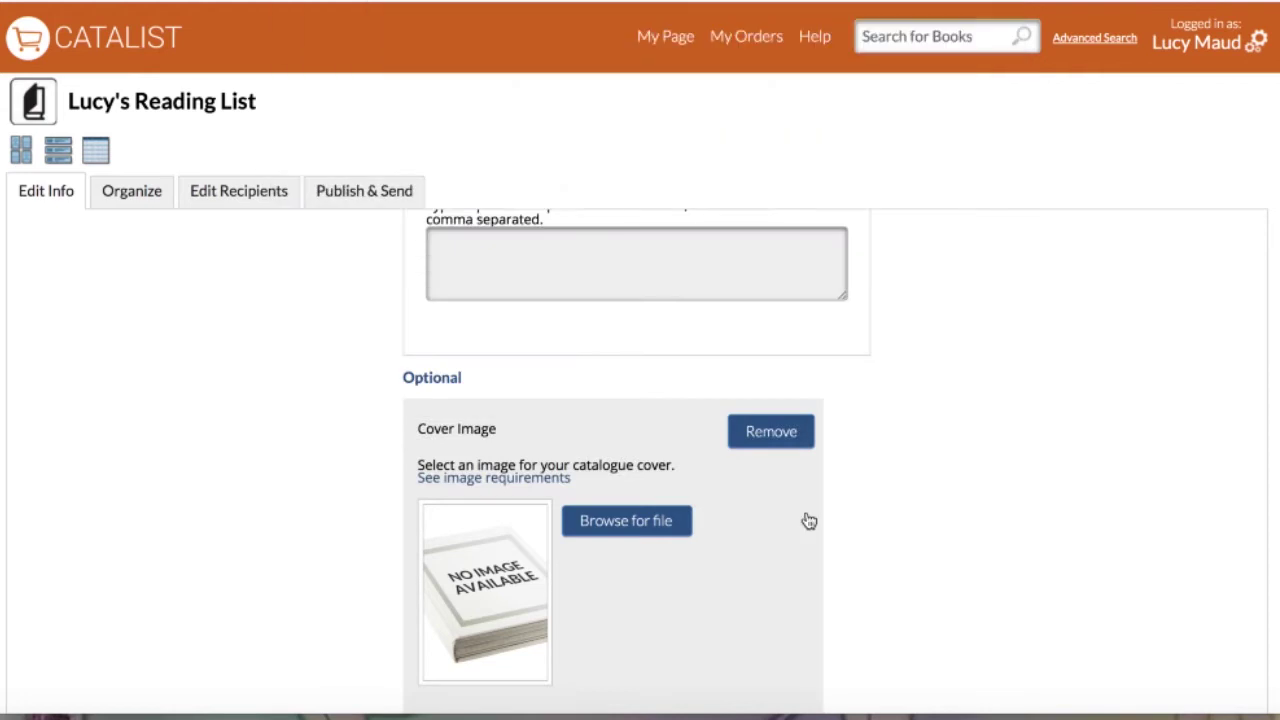
scroll(808, 520, down, 5)
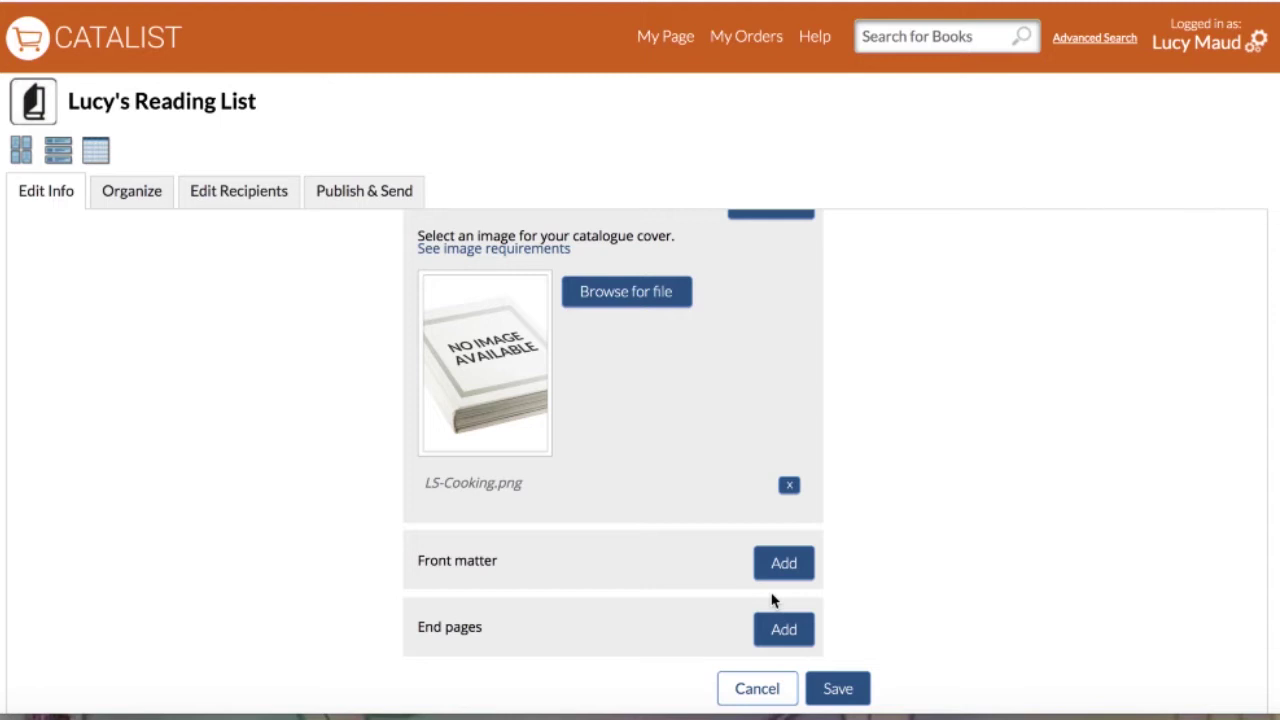
scroll(771, 600, up, 2)
scroll(771, 600, down, 4)
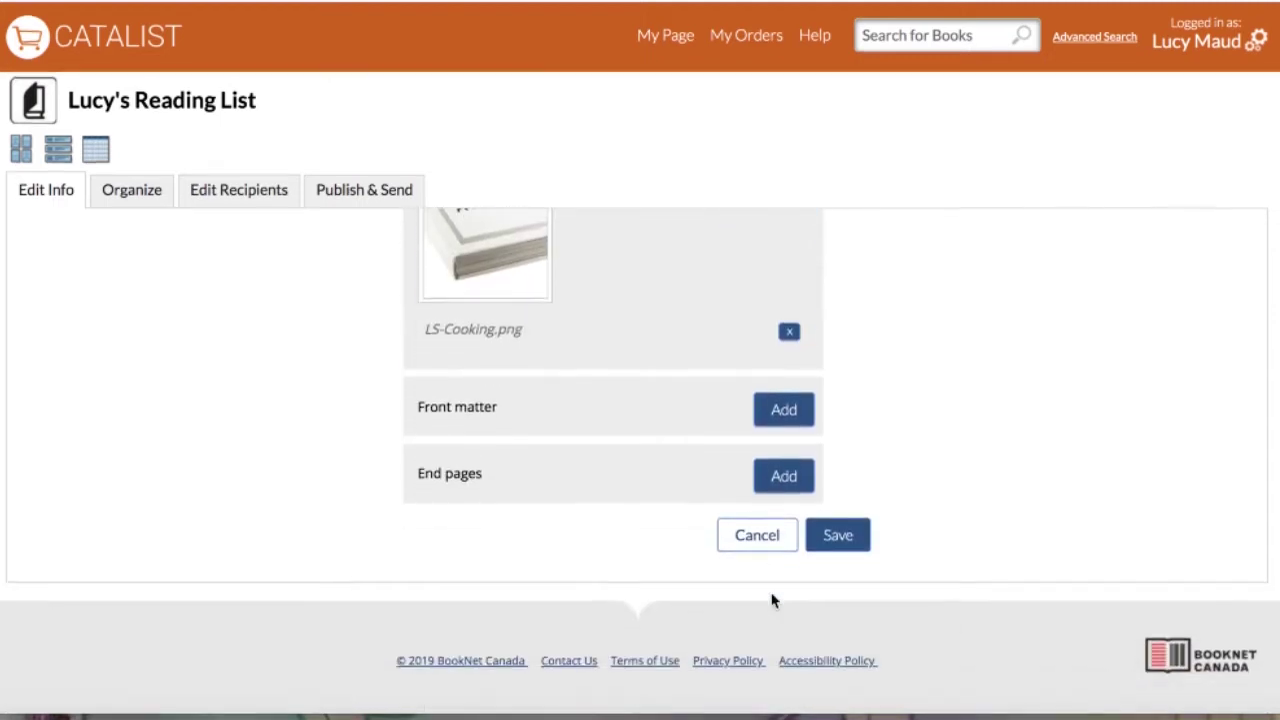
scroll(771, 600, up, 3)
Organize the catalogue's titles by moving The Worst Wizard to third place and sending it to number 4.
click(149, 200)
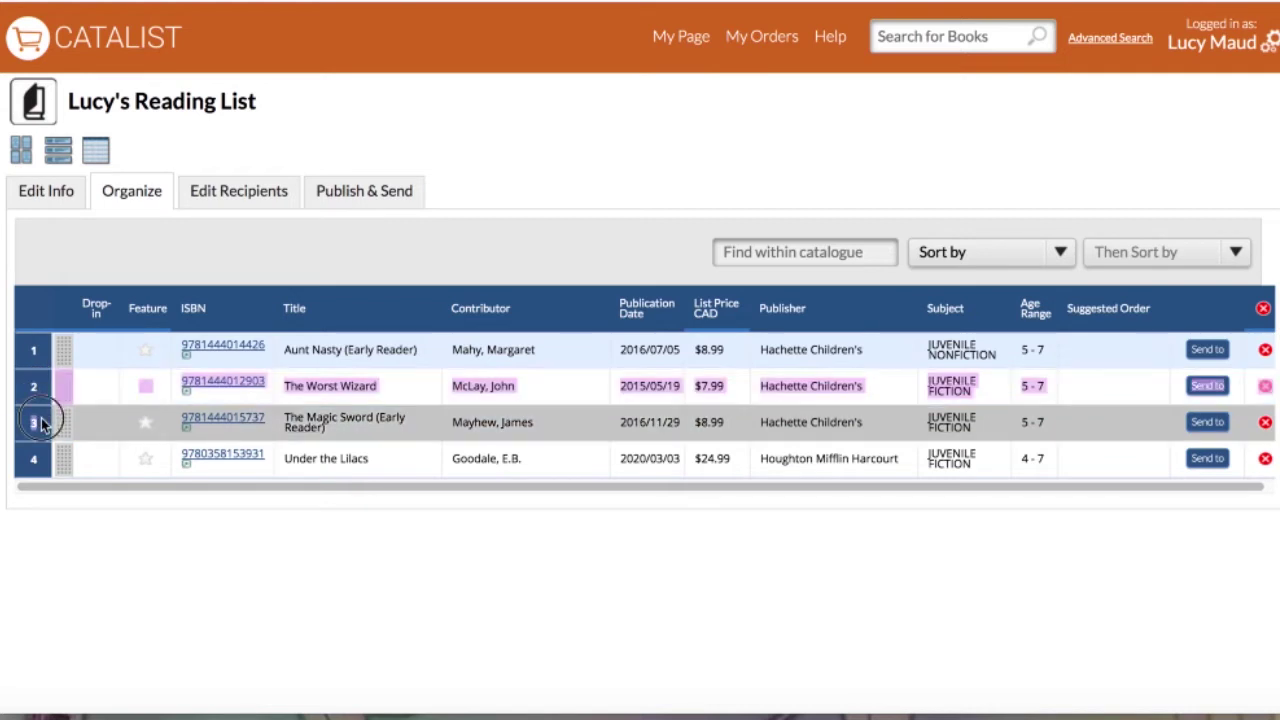
drag(57, 386, 58, 471)
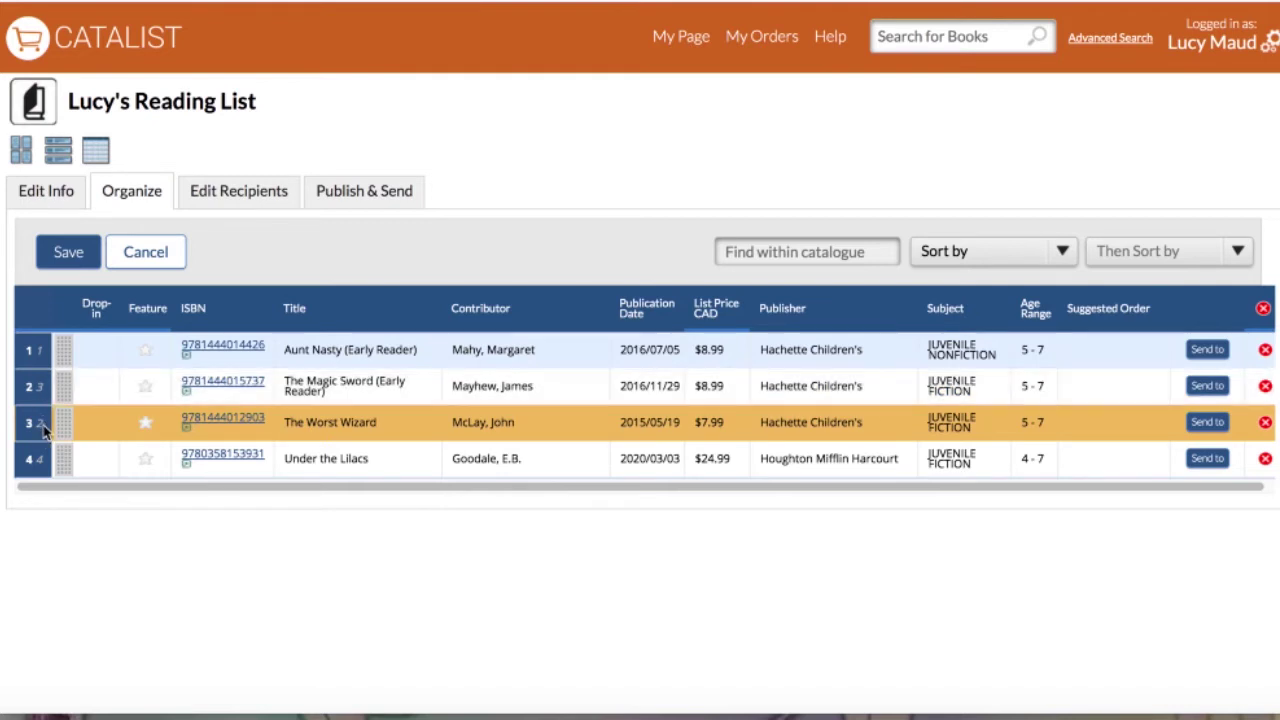
click(1210, 423)
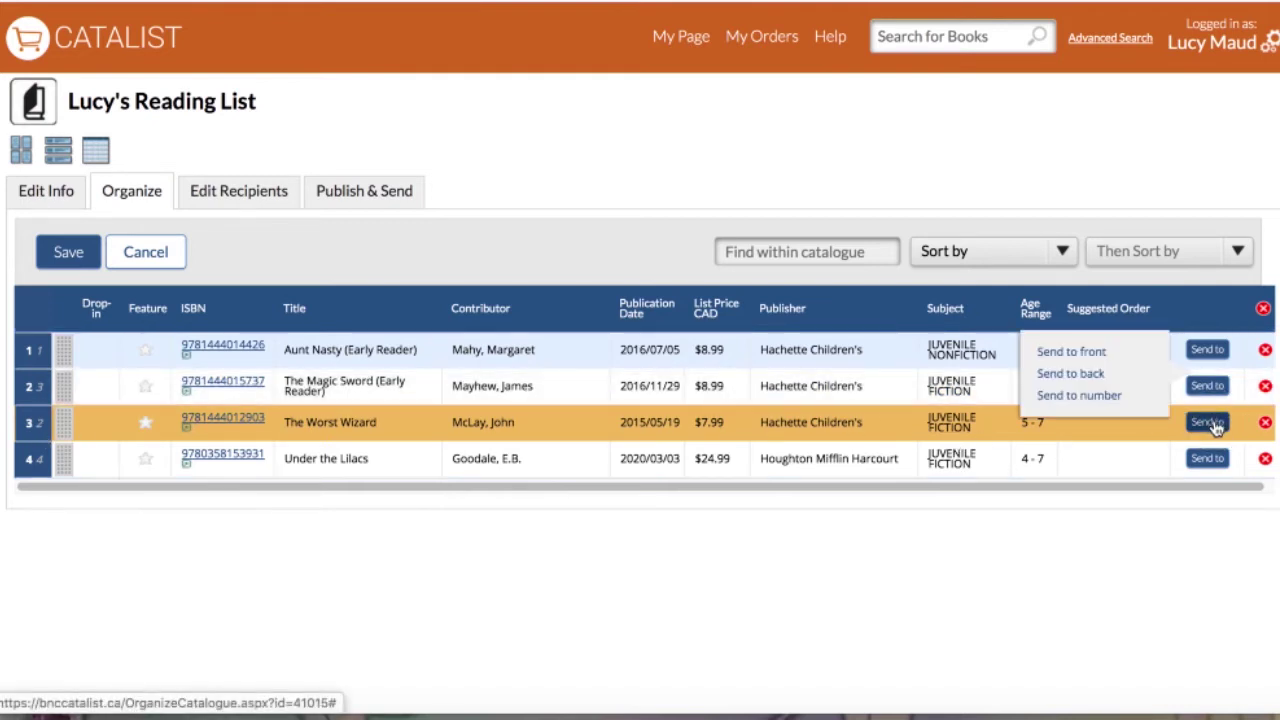
click(1086, 396)
text(4)
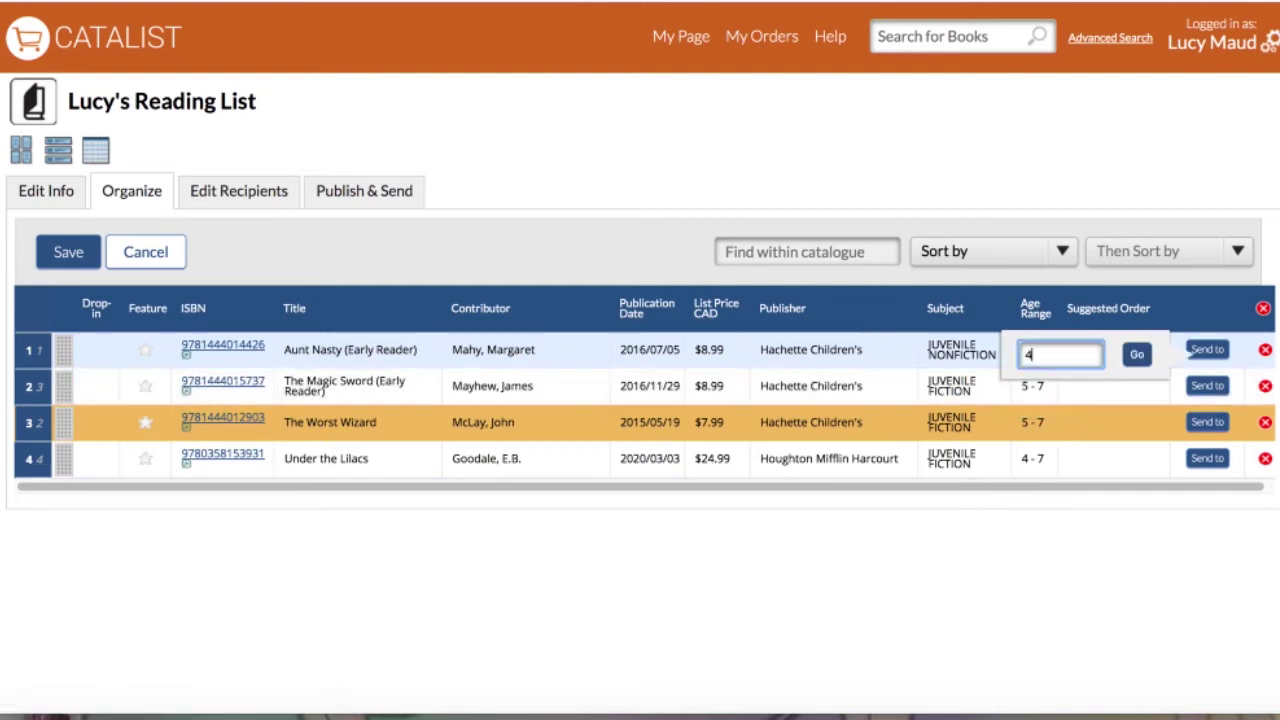
click(1137, 356)
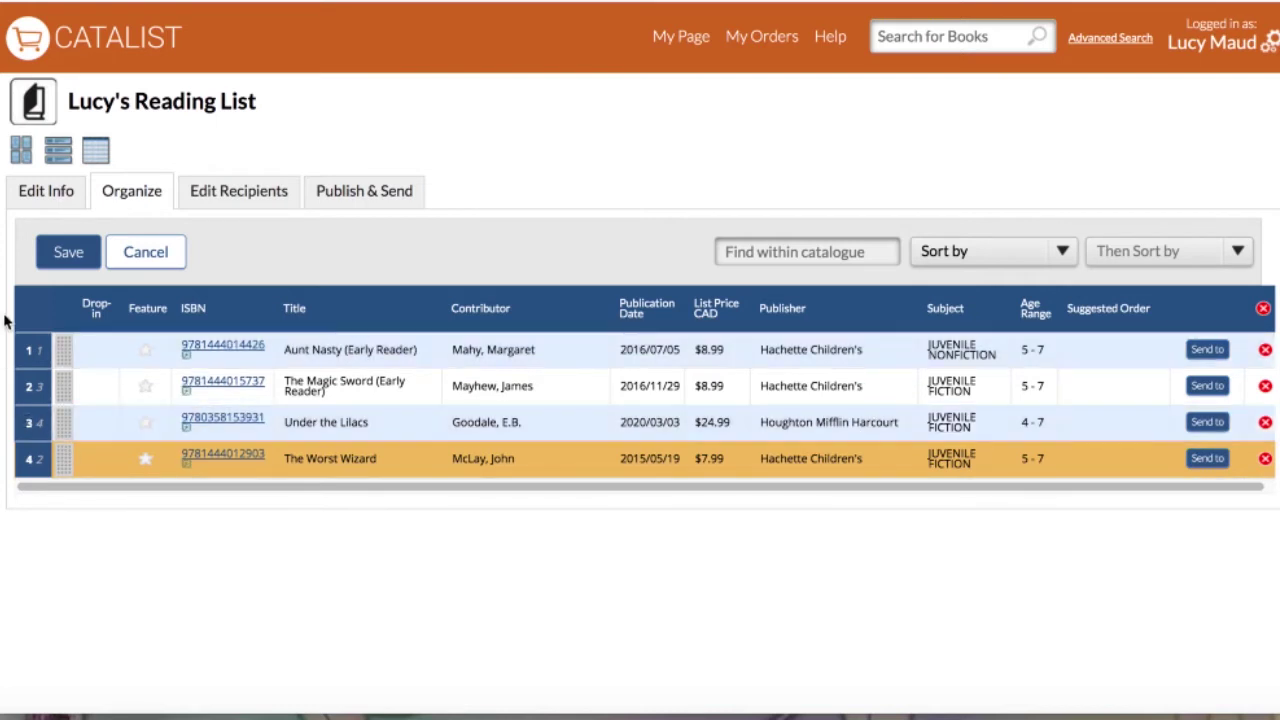
Mark Aunt Nasty for deletion and restore it, and do the same for all titles in the catalogue at once.
click(1266, 349)
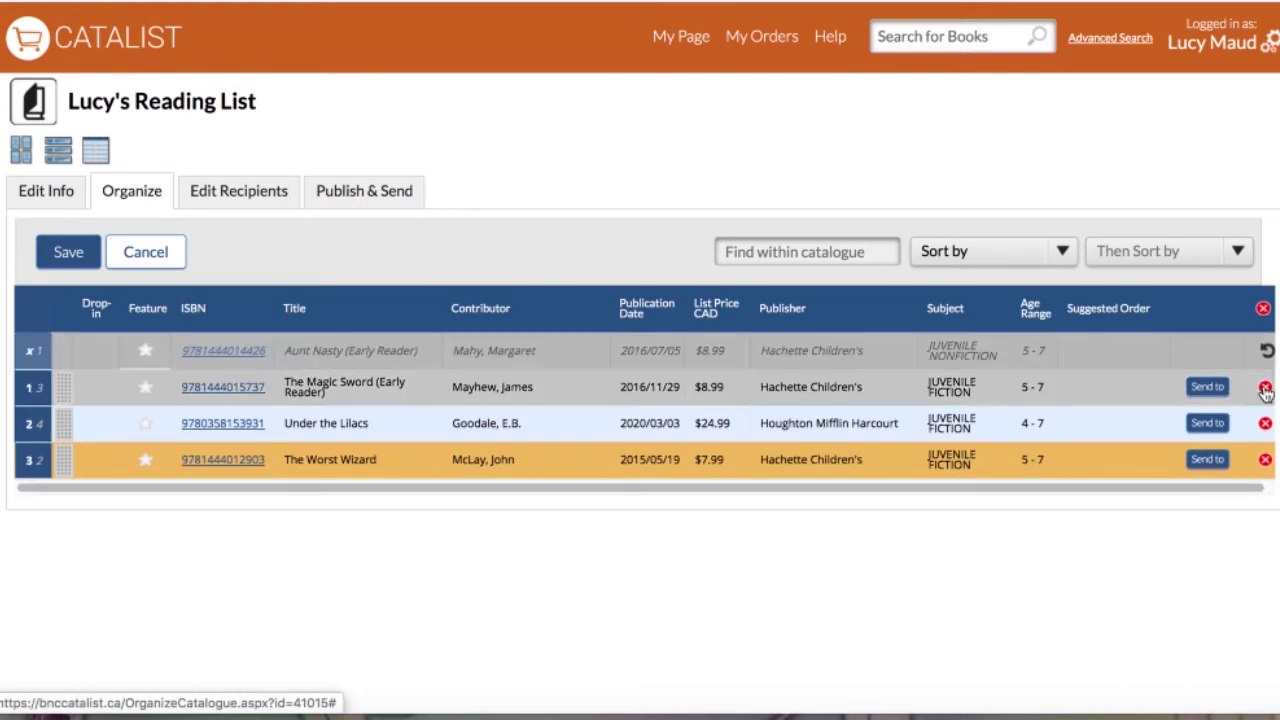
click(1266, 352)
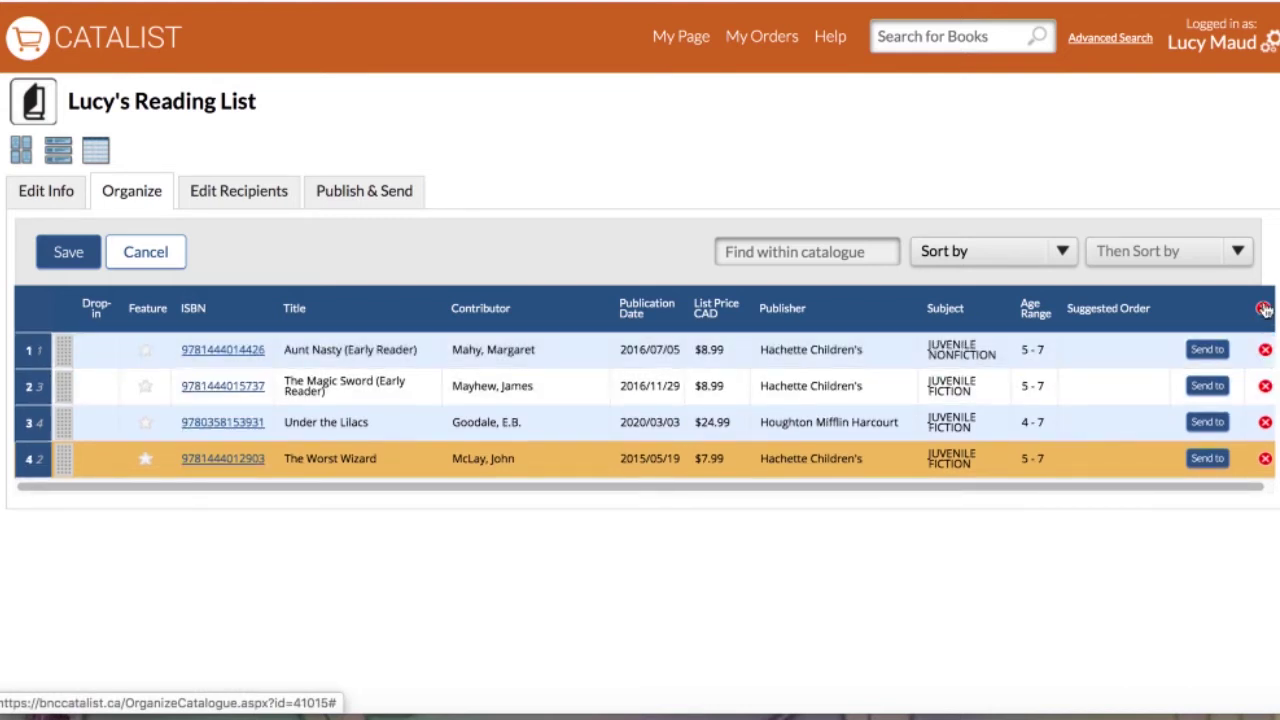
click(1264, 310)
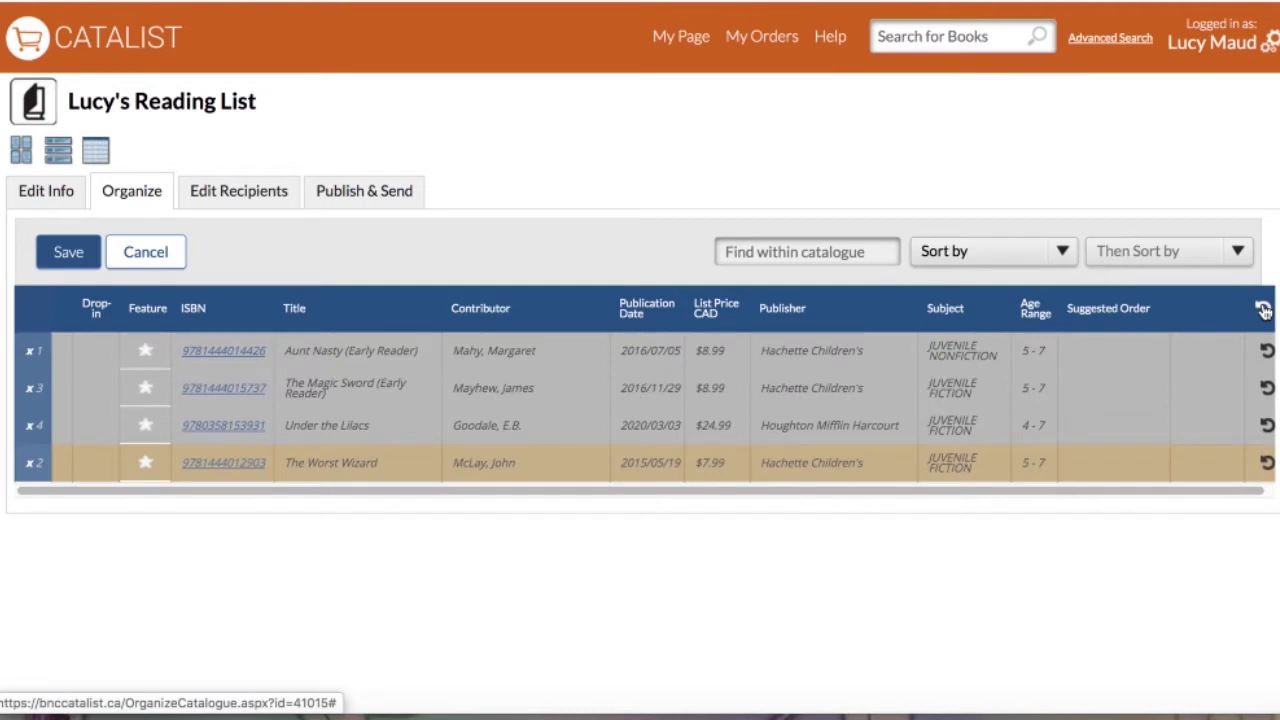
click(1264, 310)
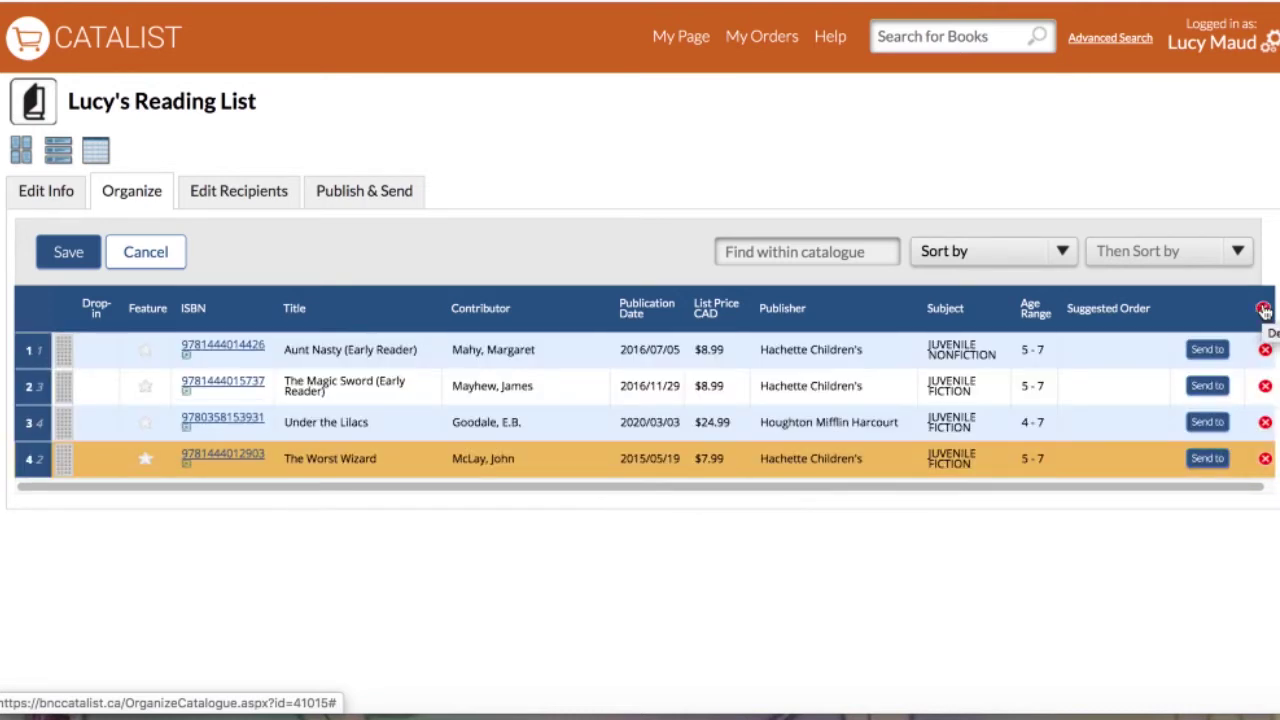
Sort the catalogue's titles by publication date, newest first, and save the order.
click(998, 251)
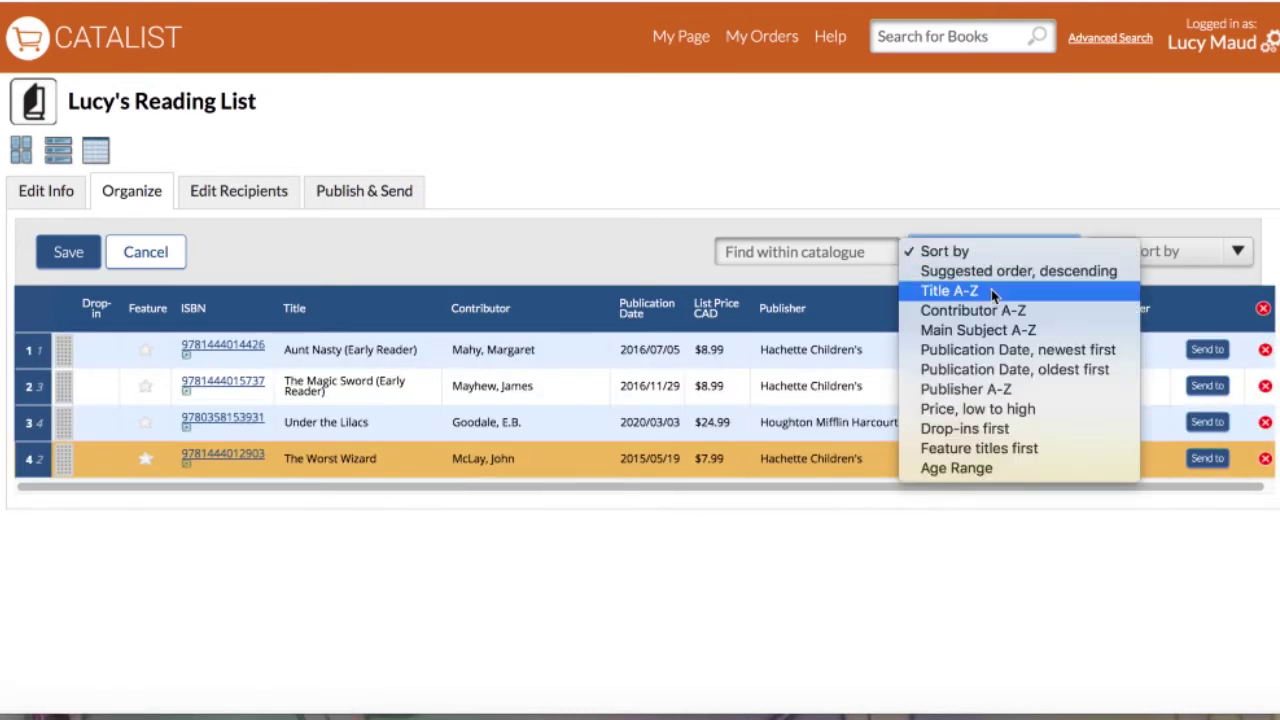
click(995, 349)
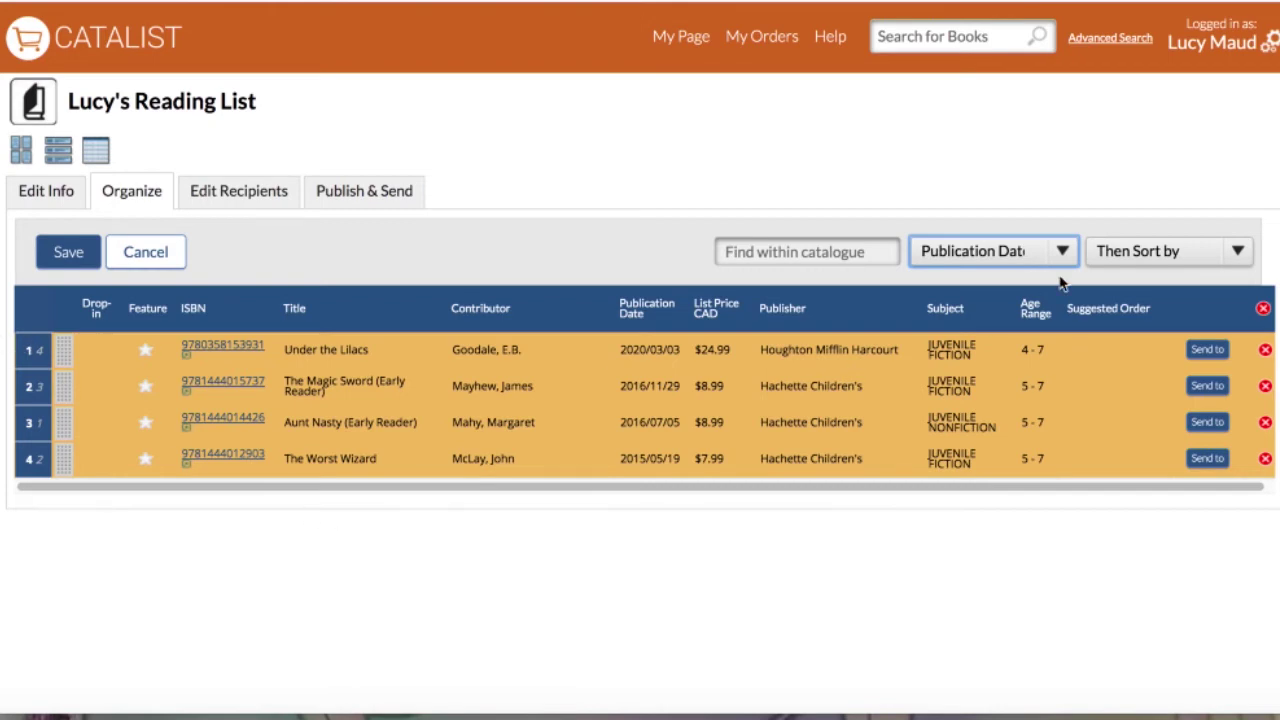
click(68, 254)
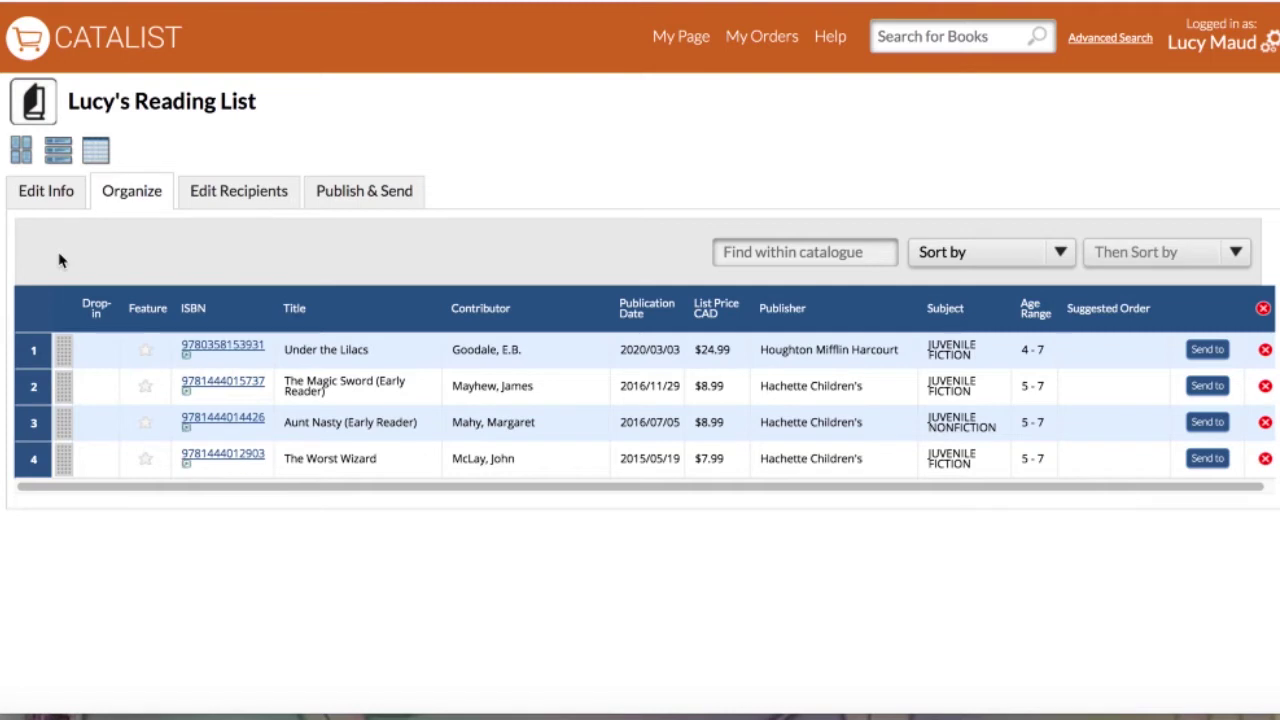
Add the Test Library contact whose name starts with J as a recipient of the catalogue and save the recipients.
click(250, 189)
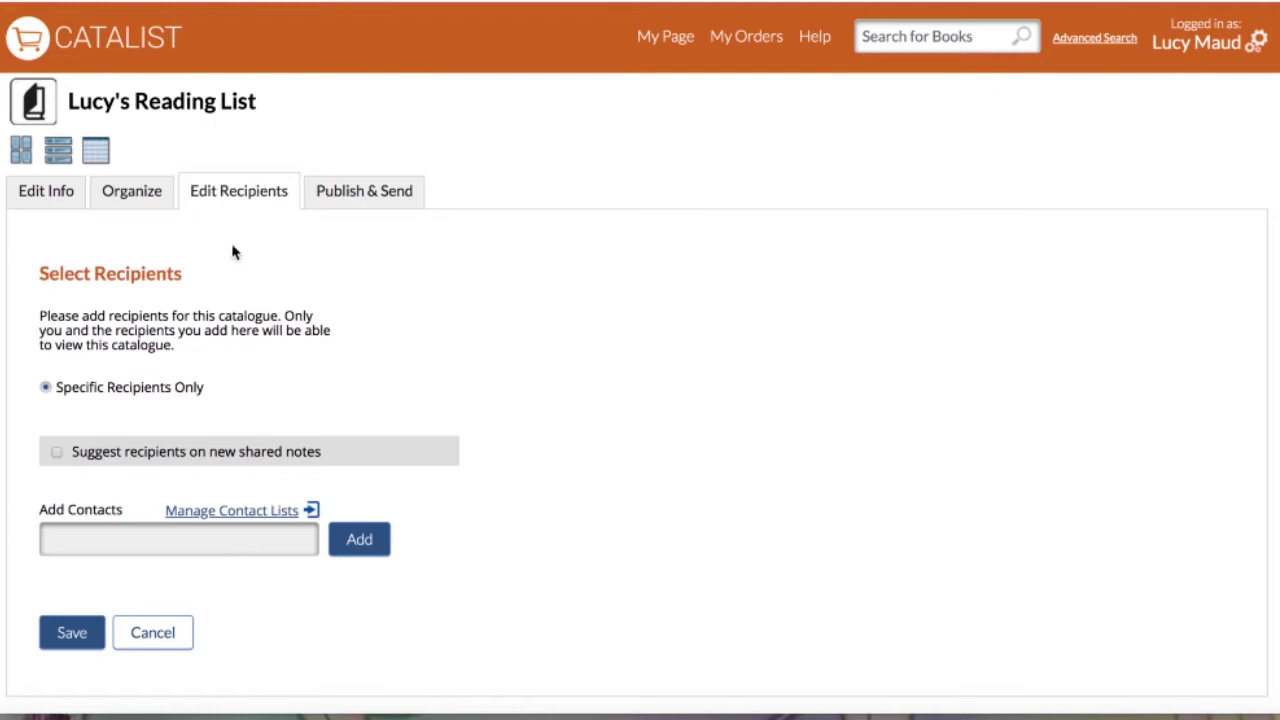
click(160, 534)
text(j)
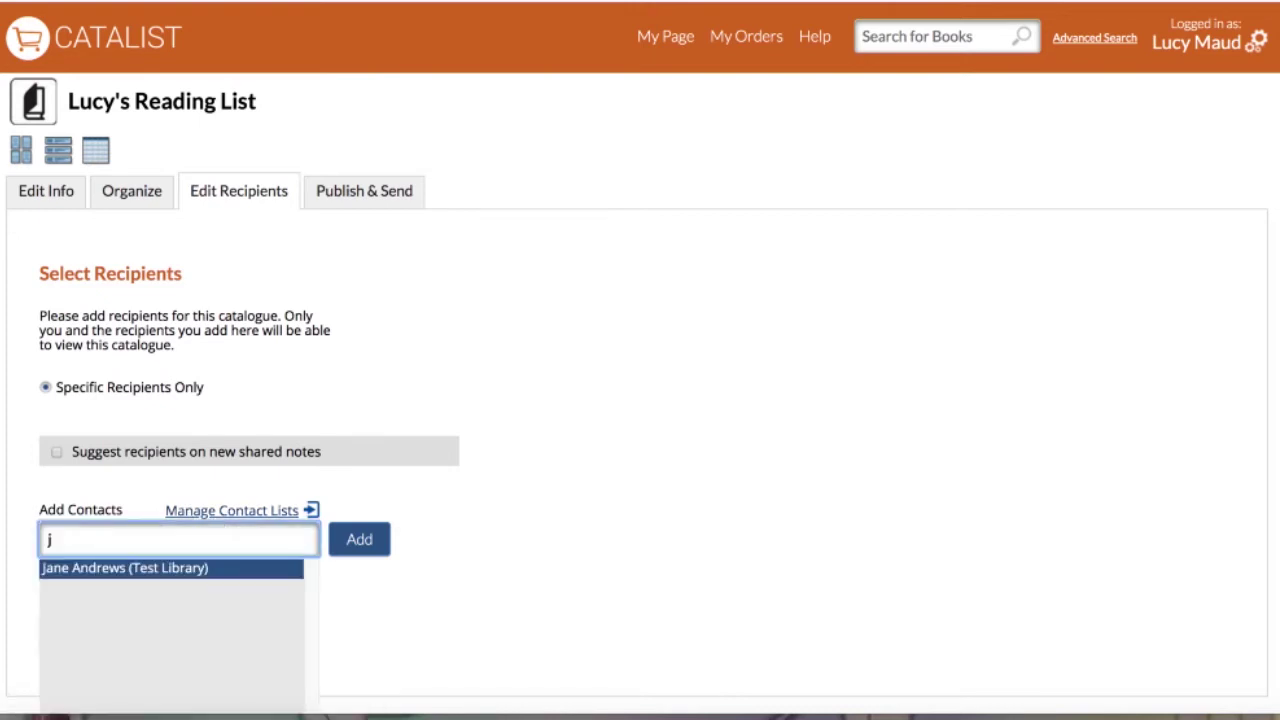
click(104, 568)
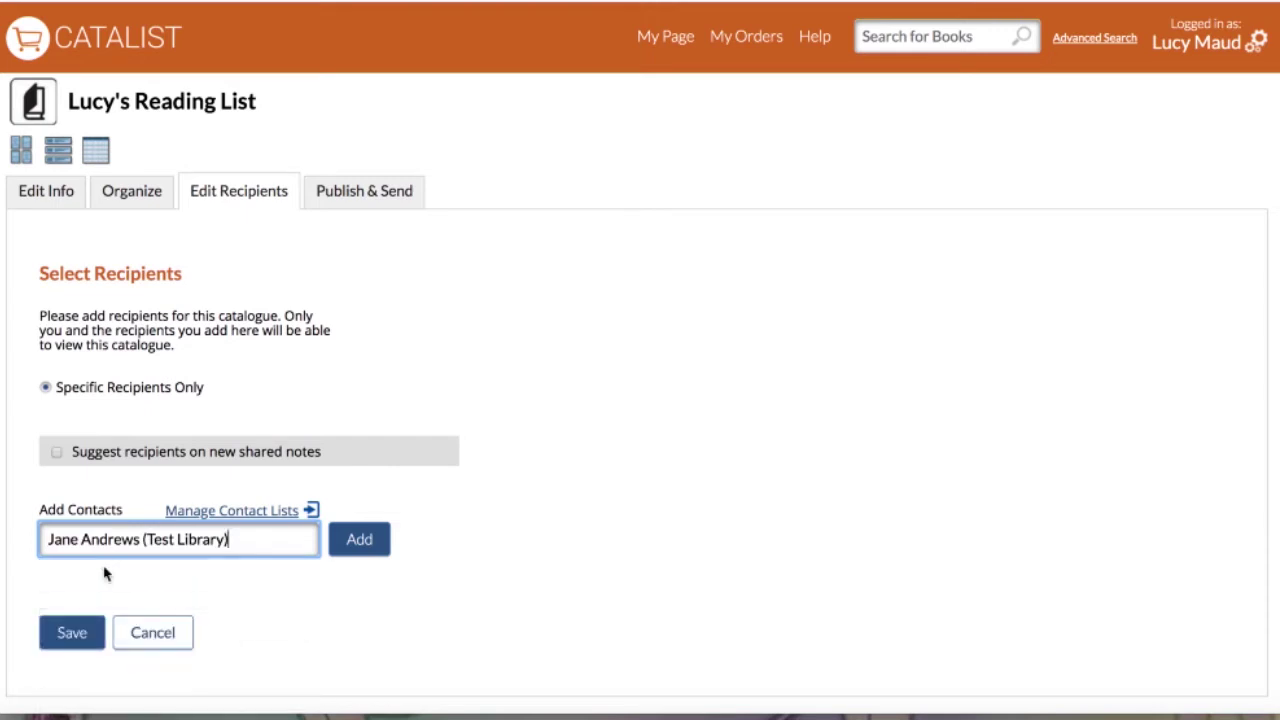
click(366, 552)
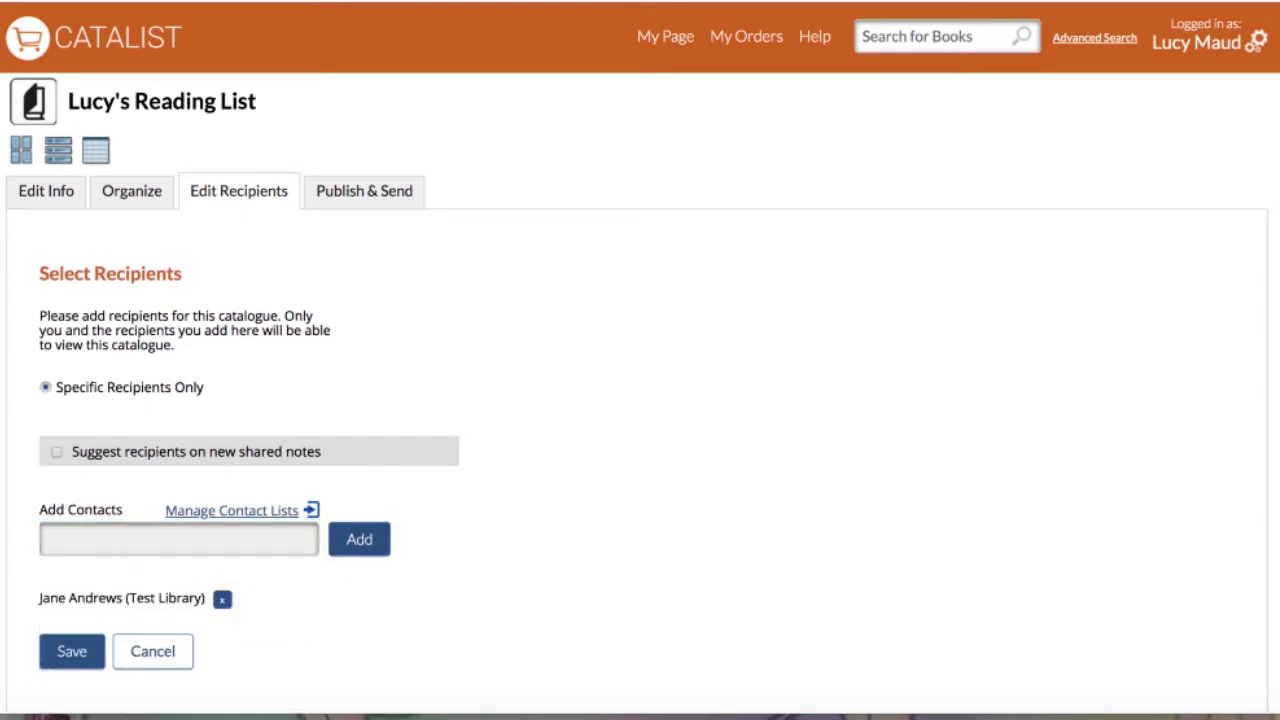
click(85, 656)
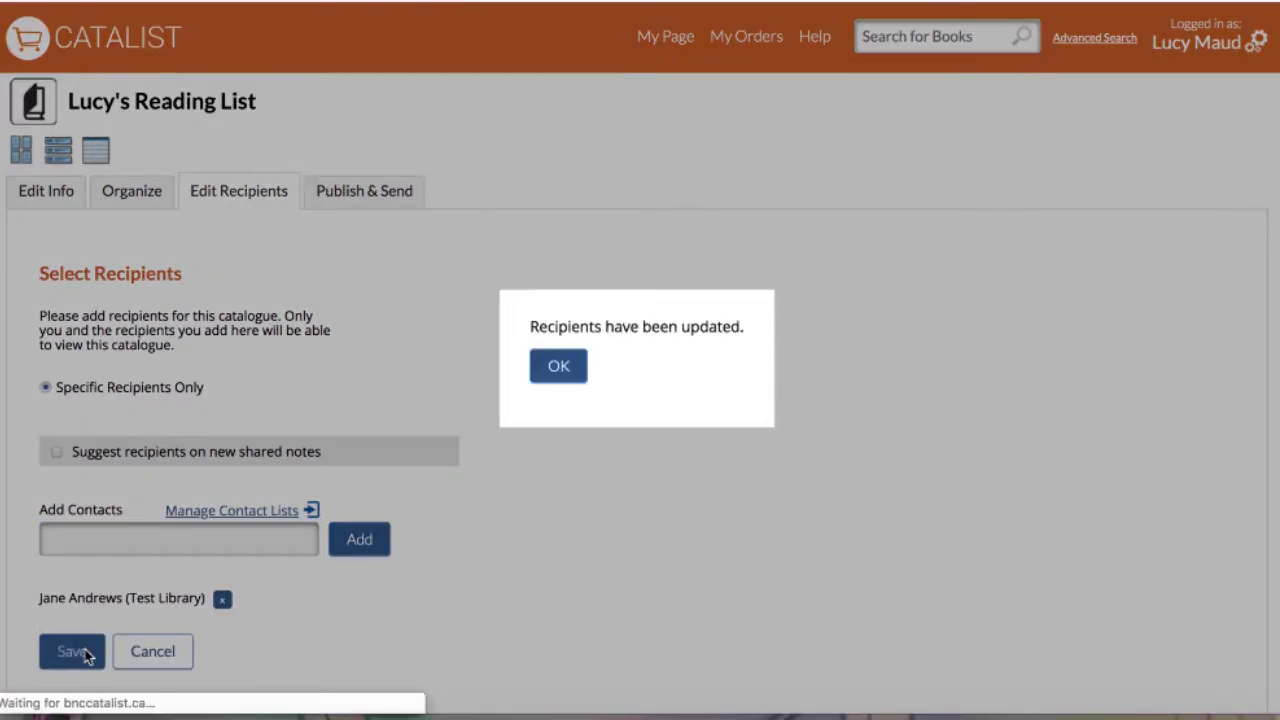
key(Return)
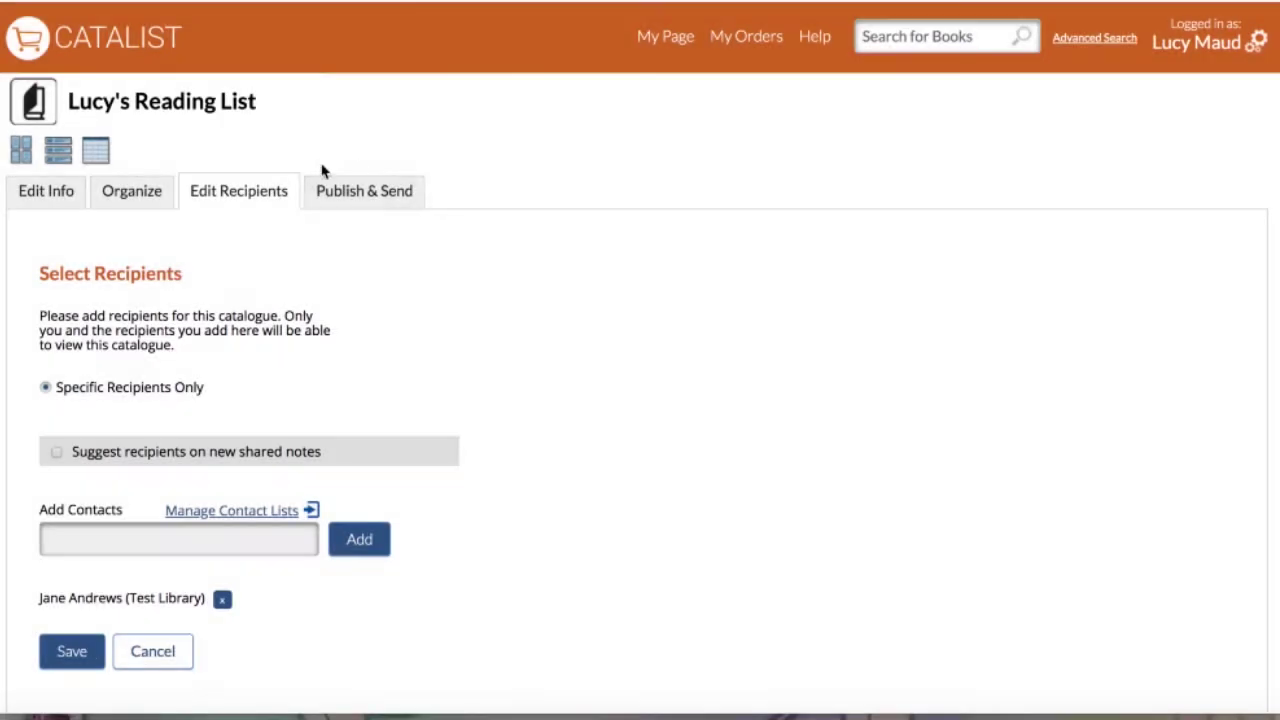
Publish the Reading List catalogue and send the email notification to its recipients.
click(374, 200)
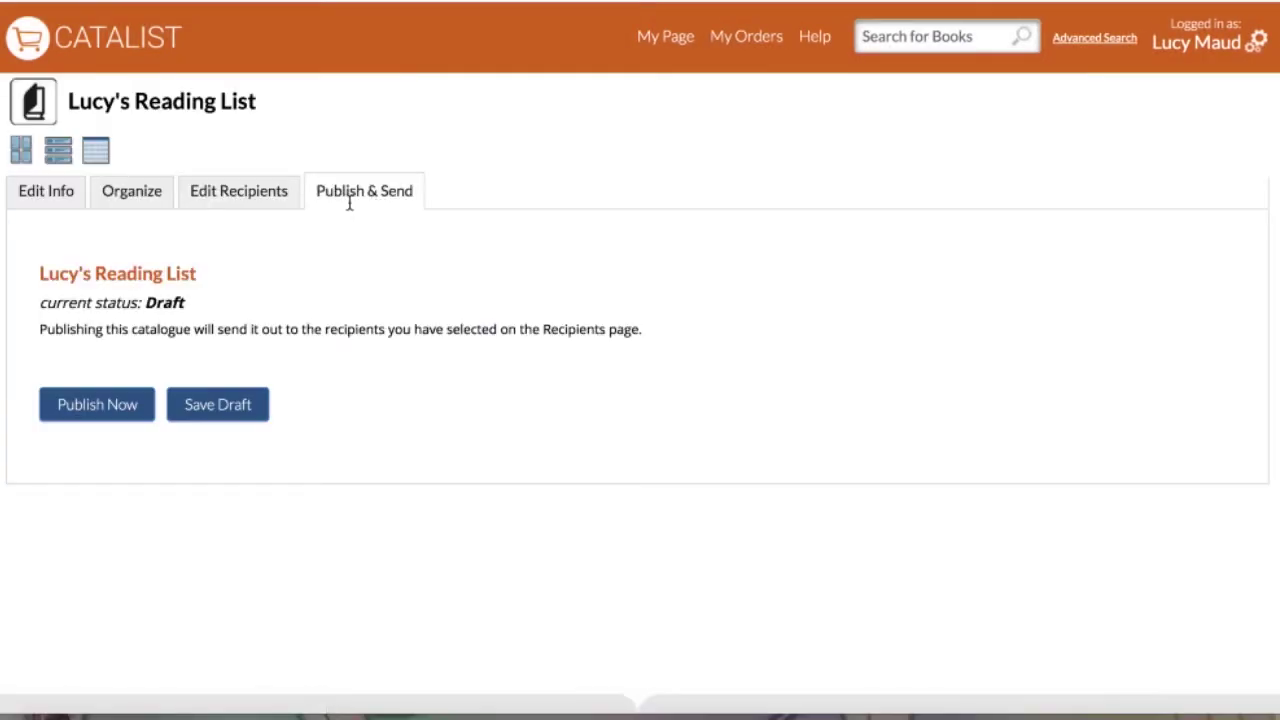
click(97, 412)
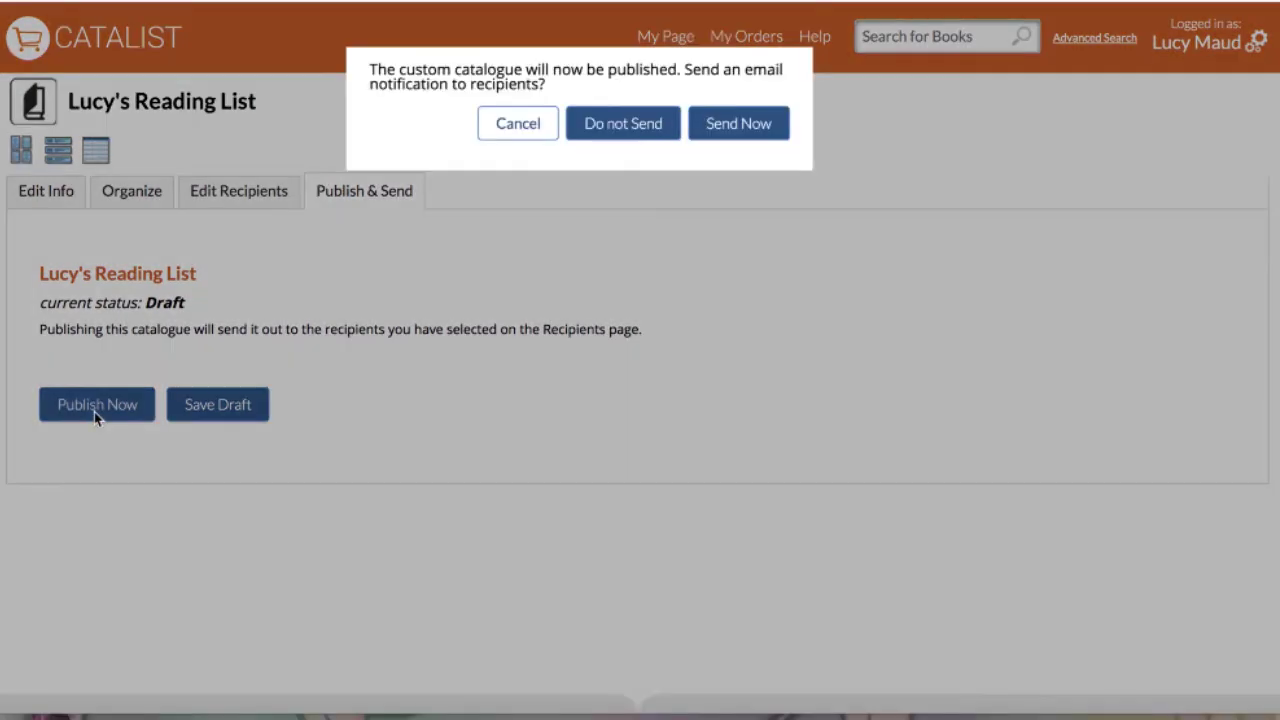
click(741, 134)
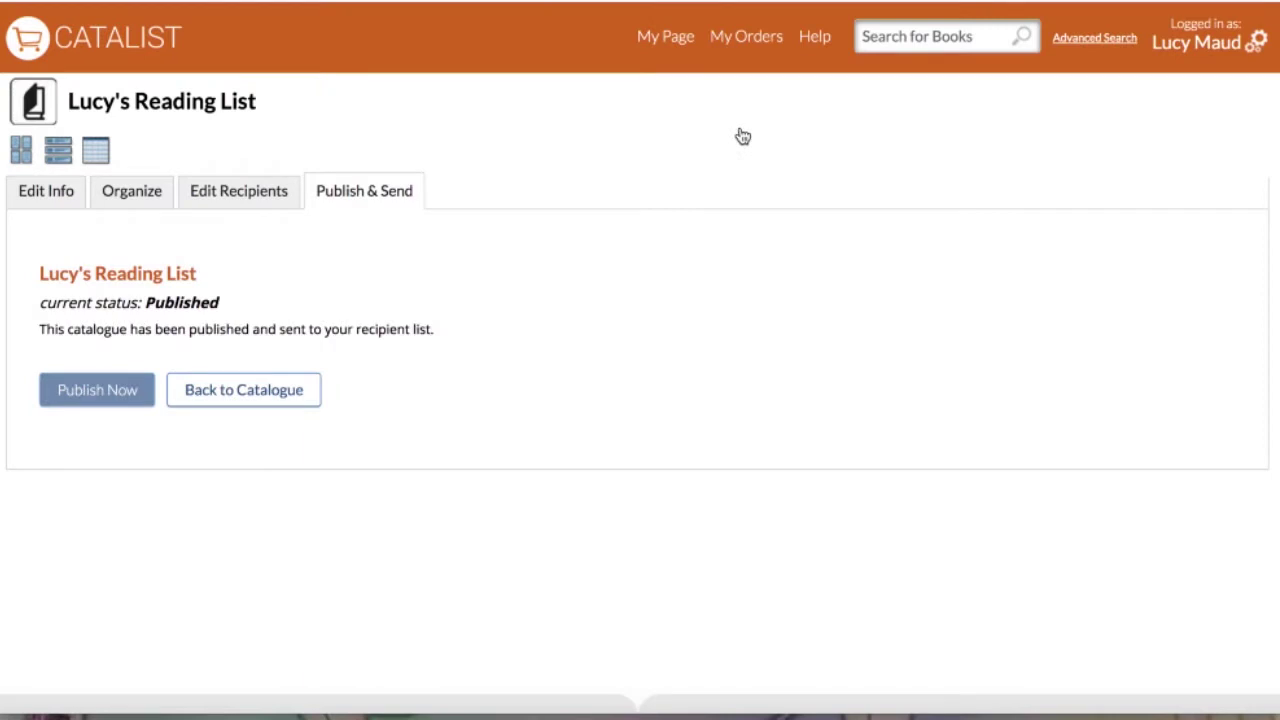
Show the published catalogue in thumbnail view, download it as a PDF with the default single-title layout, and open the file.
click(28, 200)
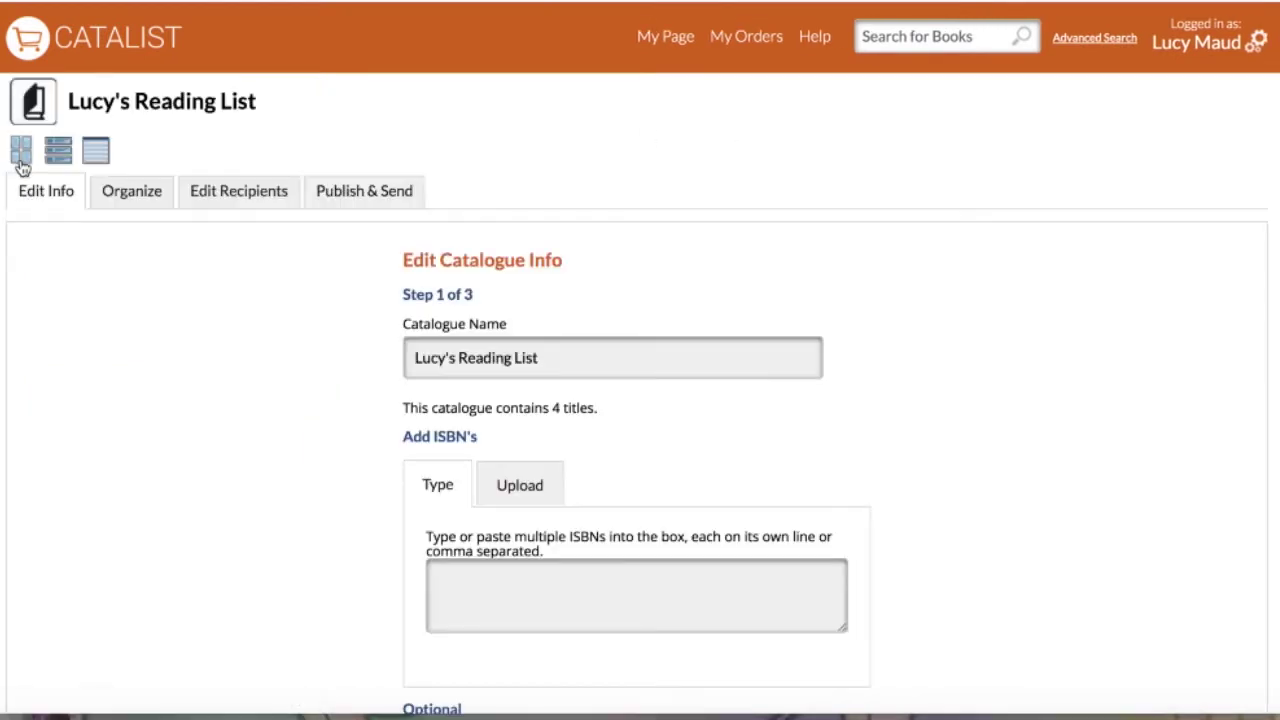
click(21, 160)
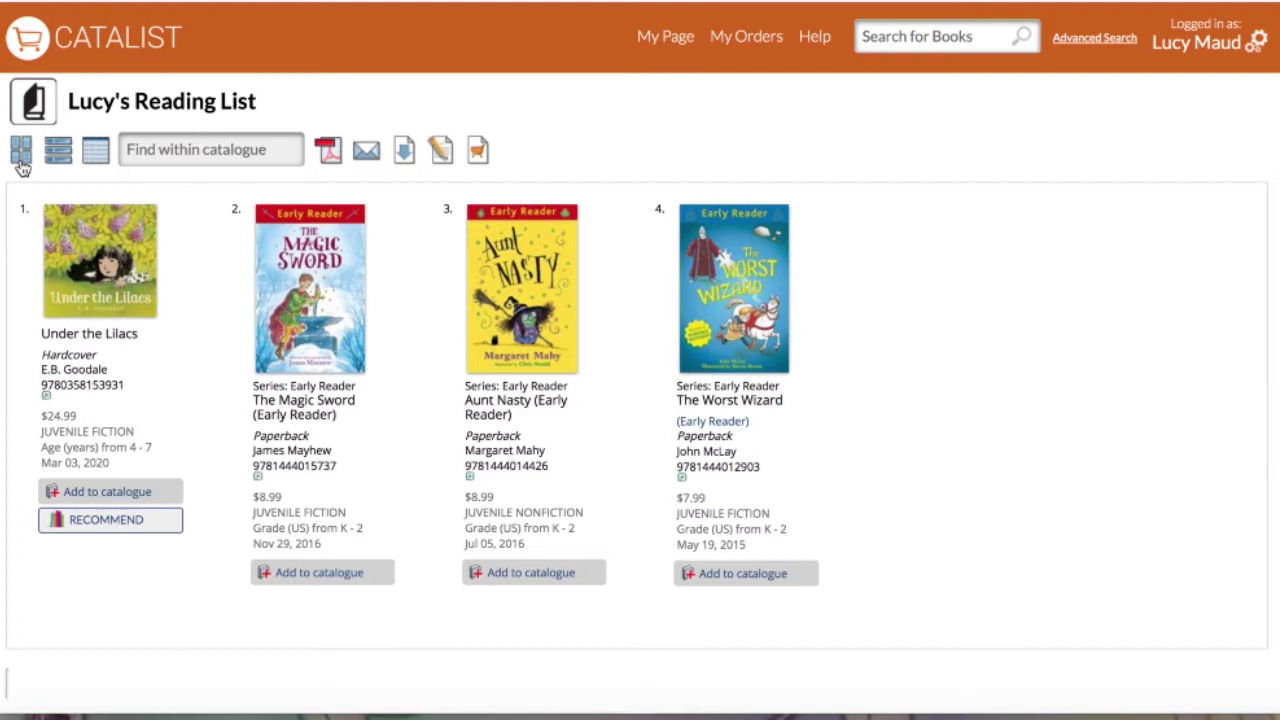
click(325, 149)
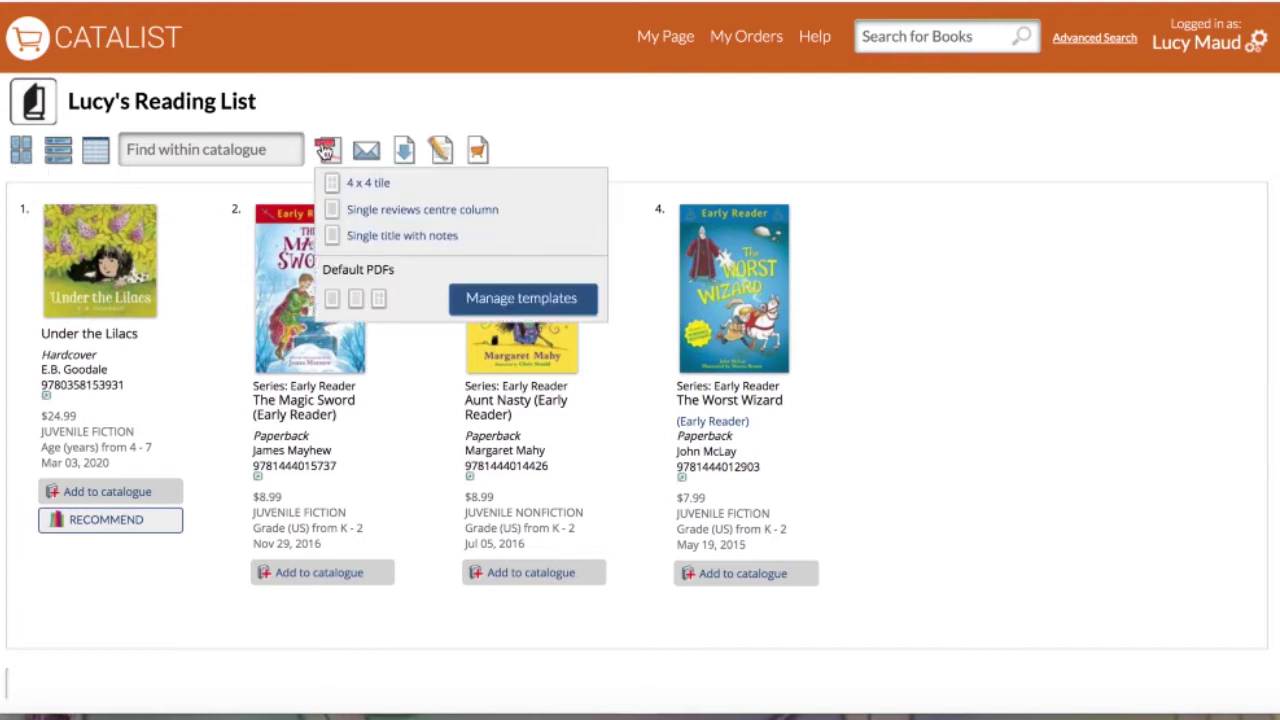
click(335, 302)
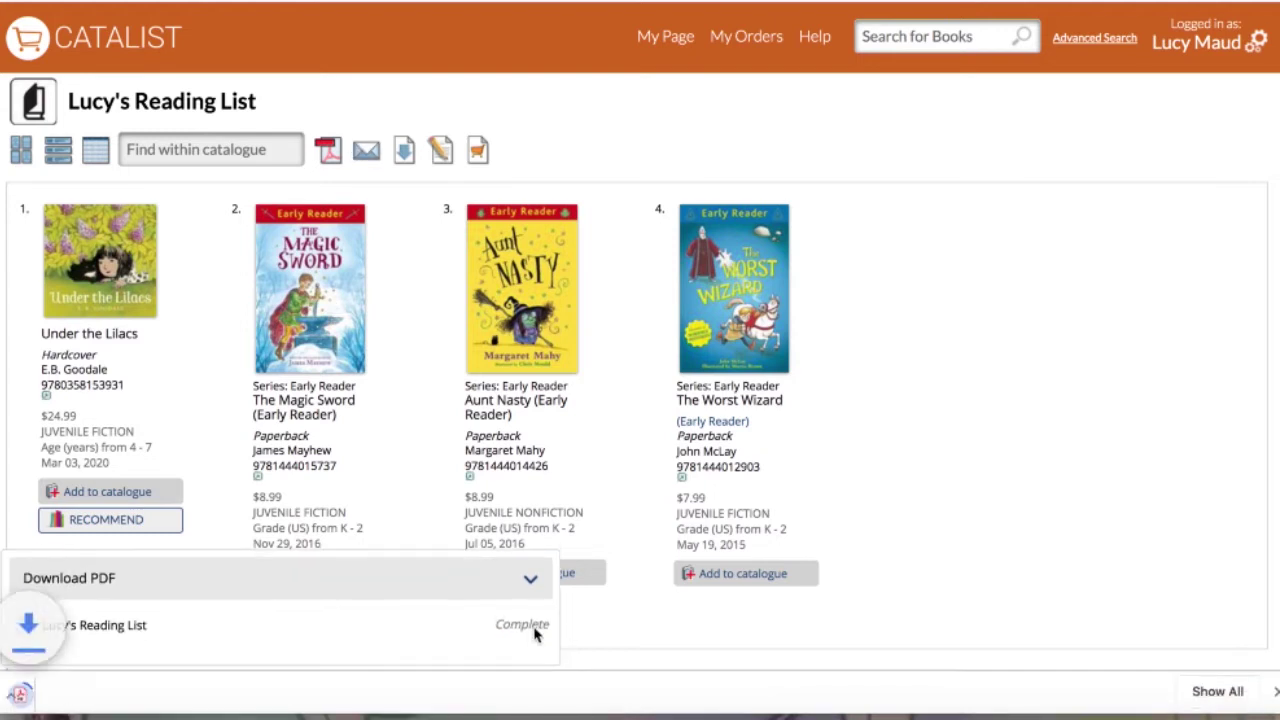
click(120, 692)
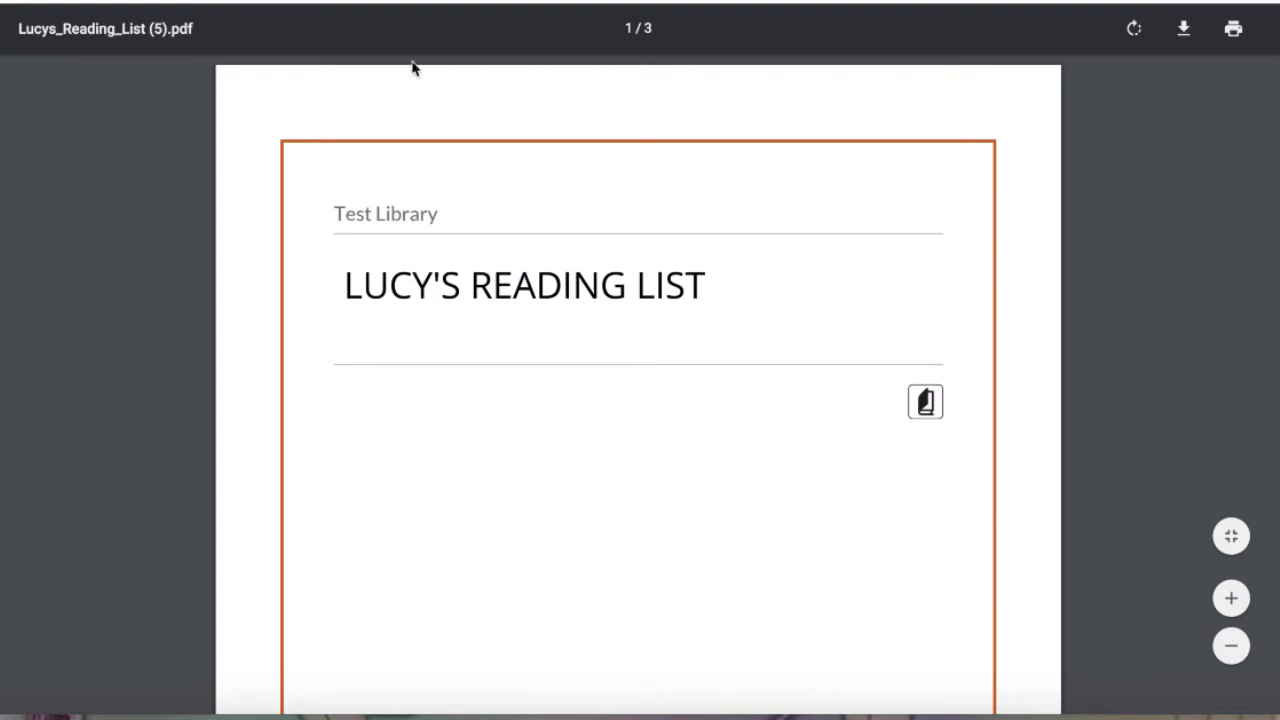
Examine the PDF's cover, table of contents and individual title pages, and return to the catalogue.
scroll(609, 229, down, 9)
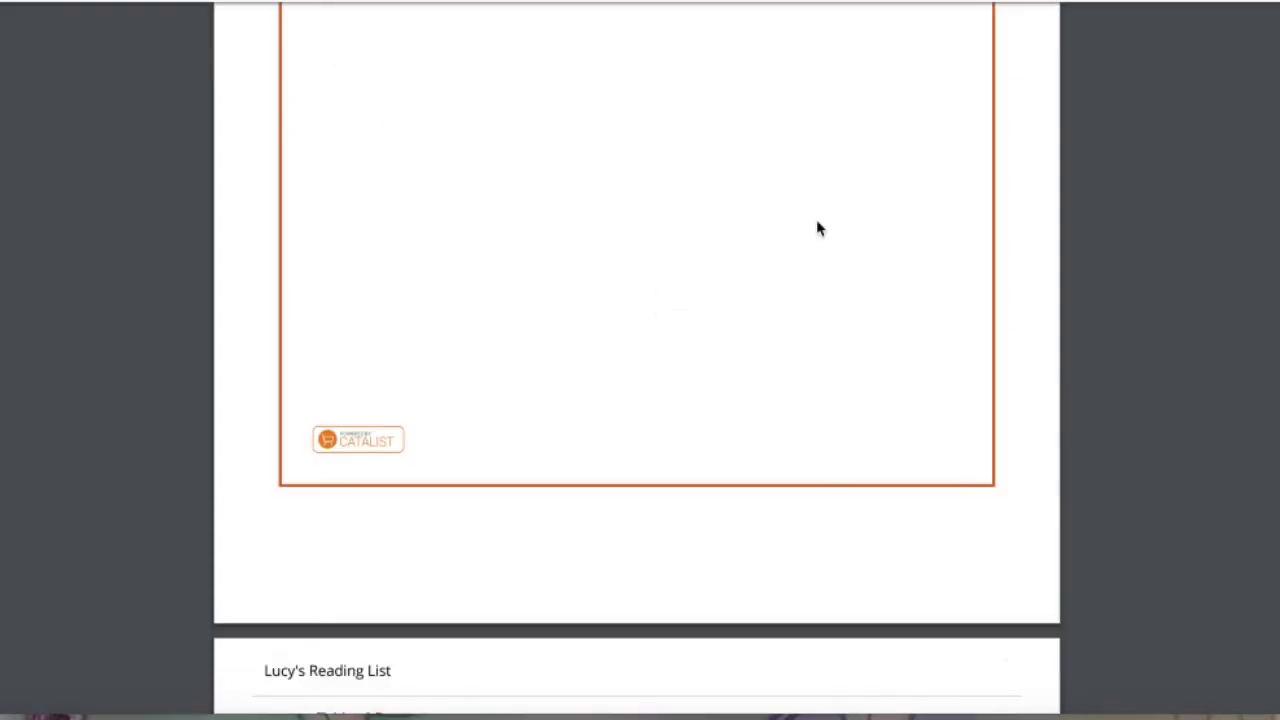
scroll(816, 228, down, 3)
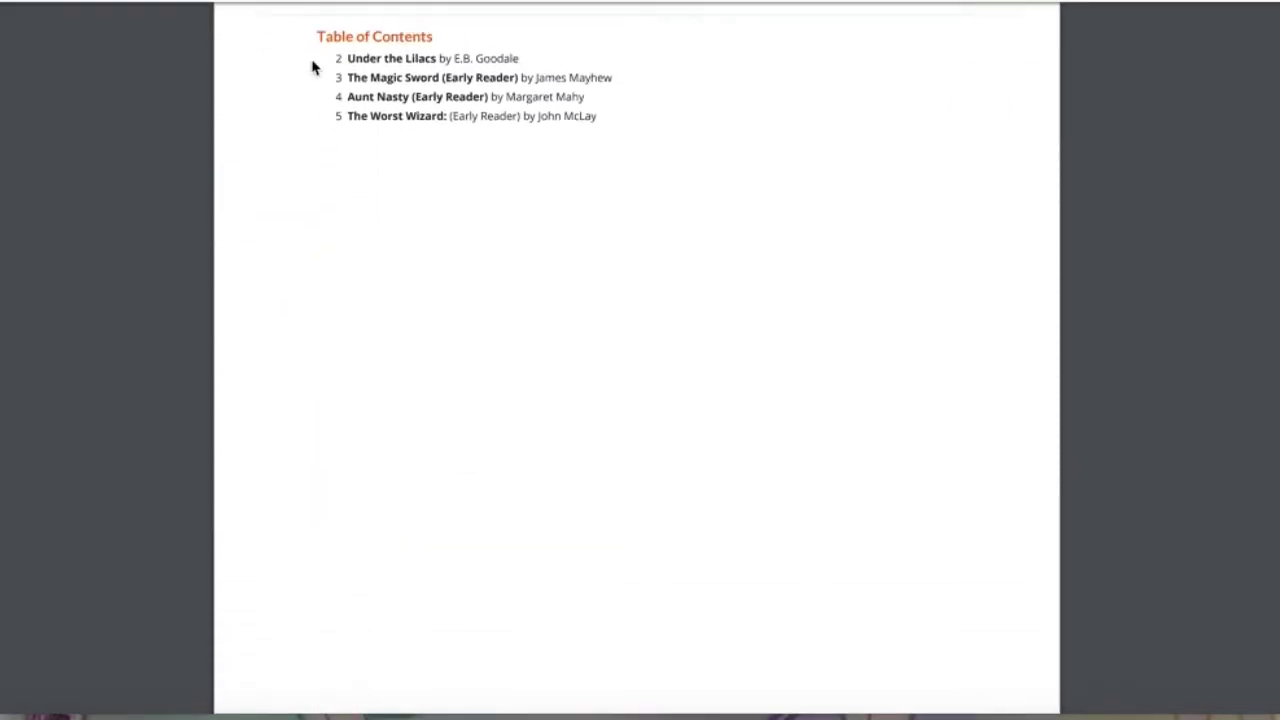
scroll(588, 124, down, 10)
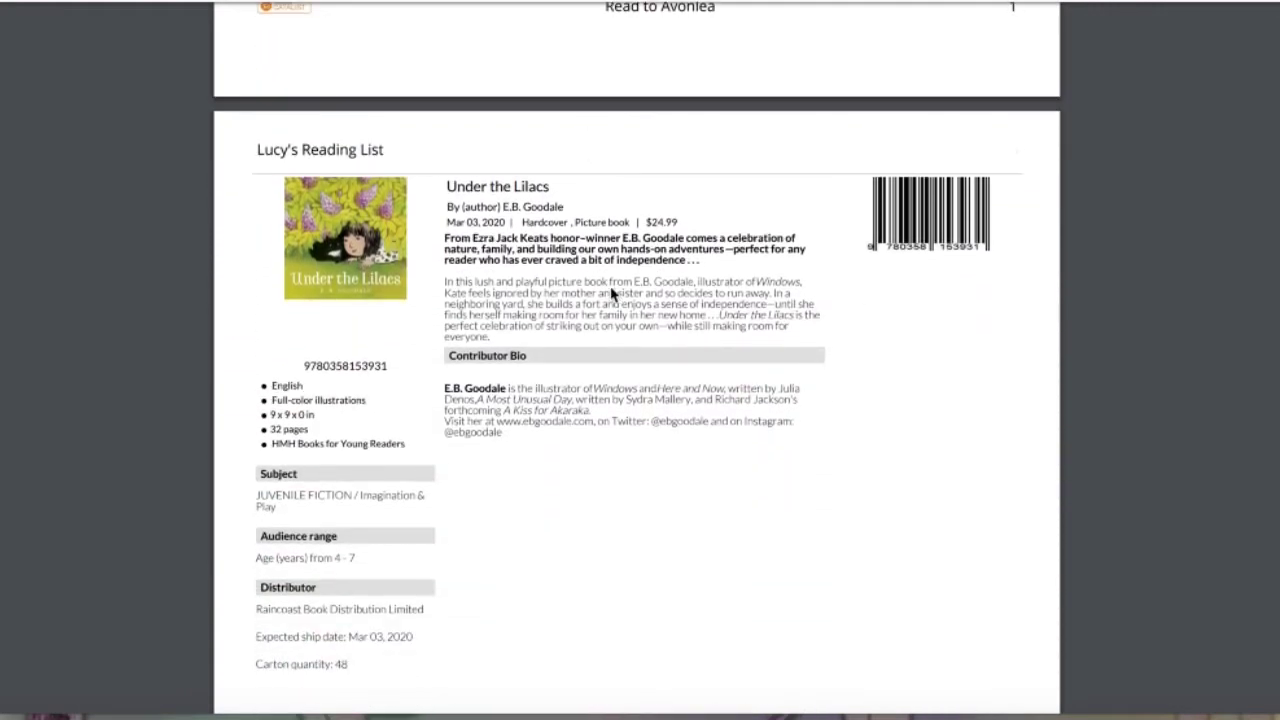
scroll(612, 292, down, 1)
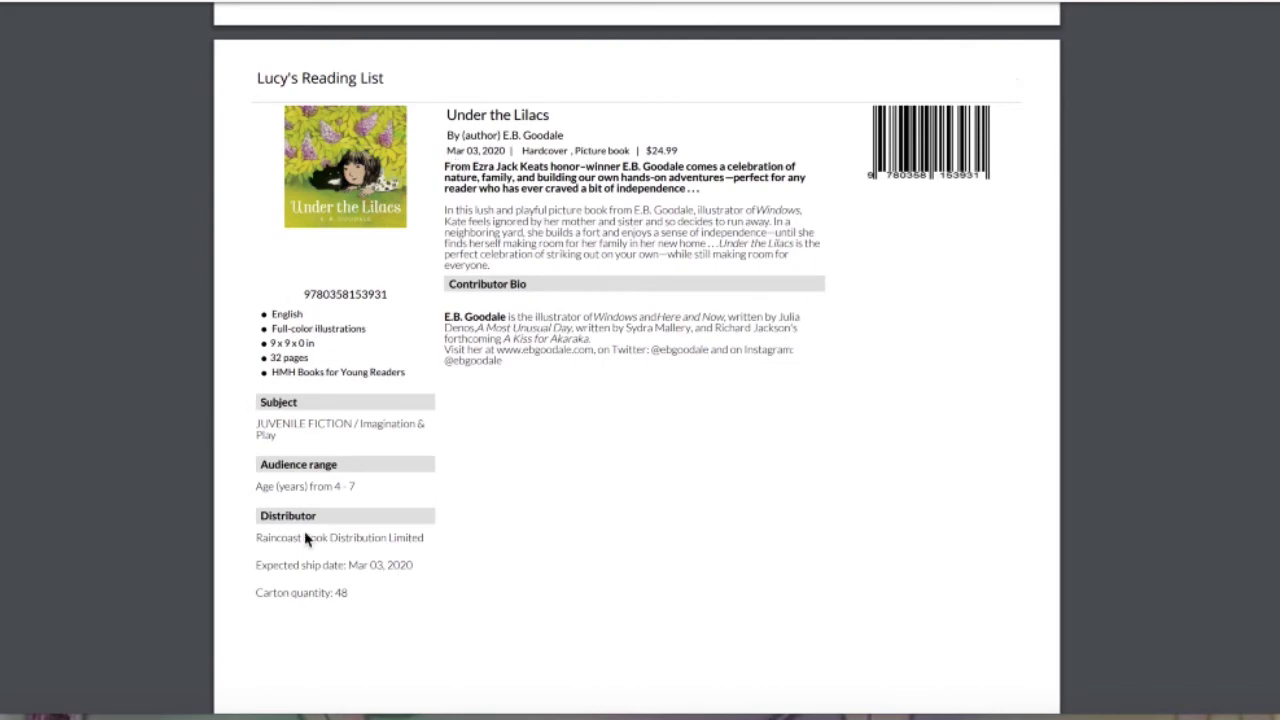
scroll(641, 152, down, 6)
scroll(641, 152, down, 9)
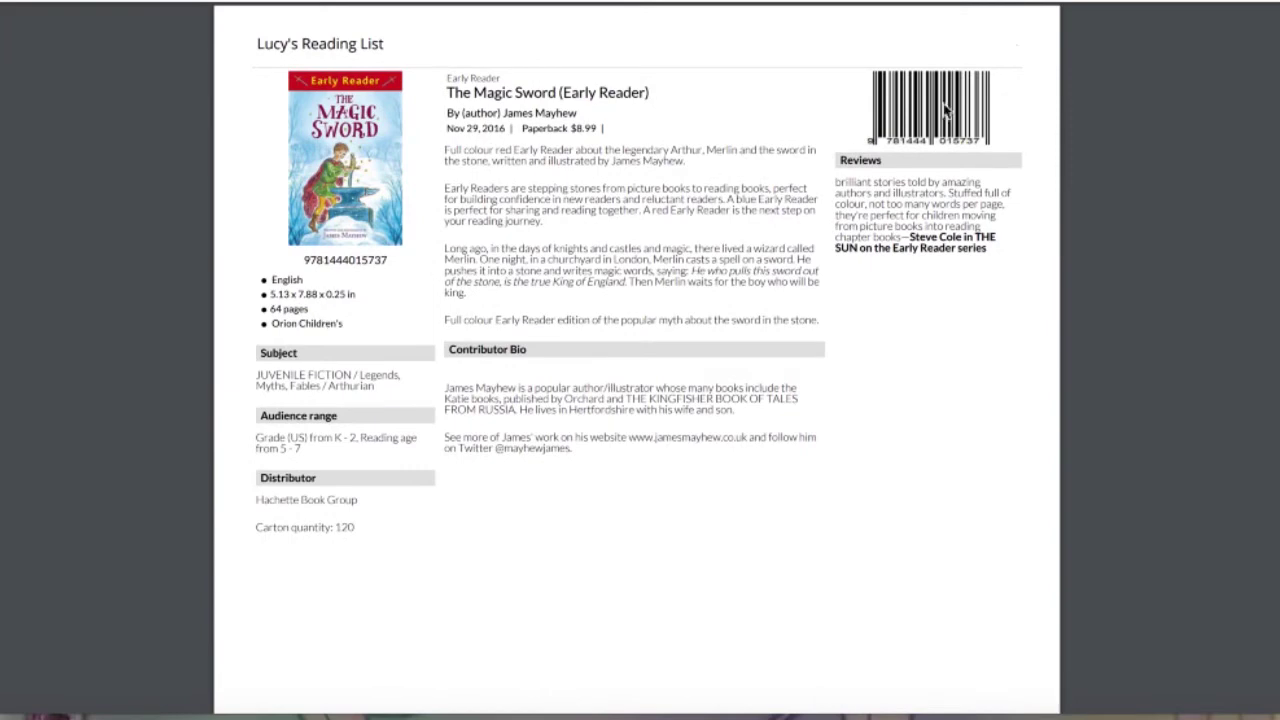
scroll(678, 273, down, 9)
scroll(678, 273, down, 7)
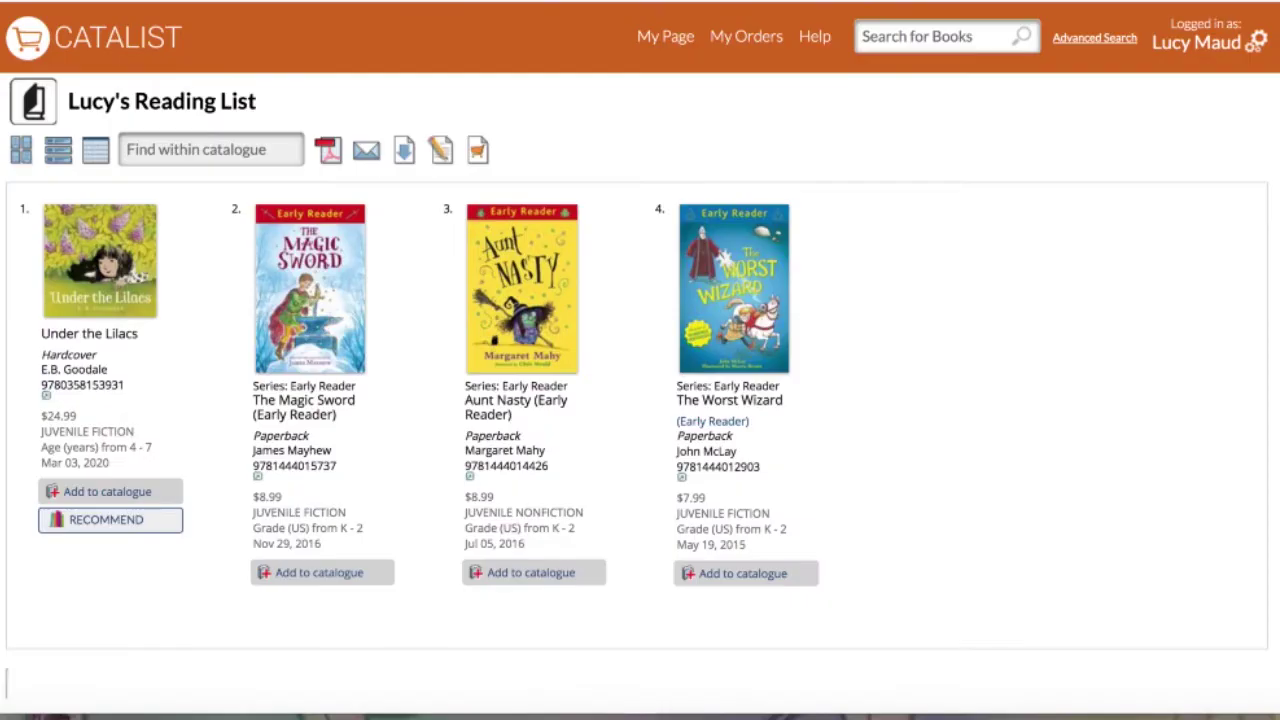
Create a PDF template based on List, name it with the account holder's first name plus "List", and save it.
click(329, 150)
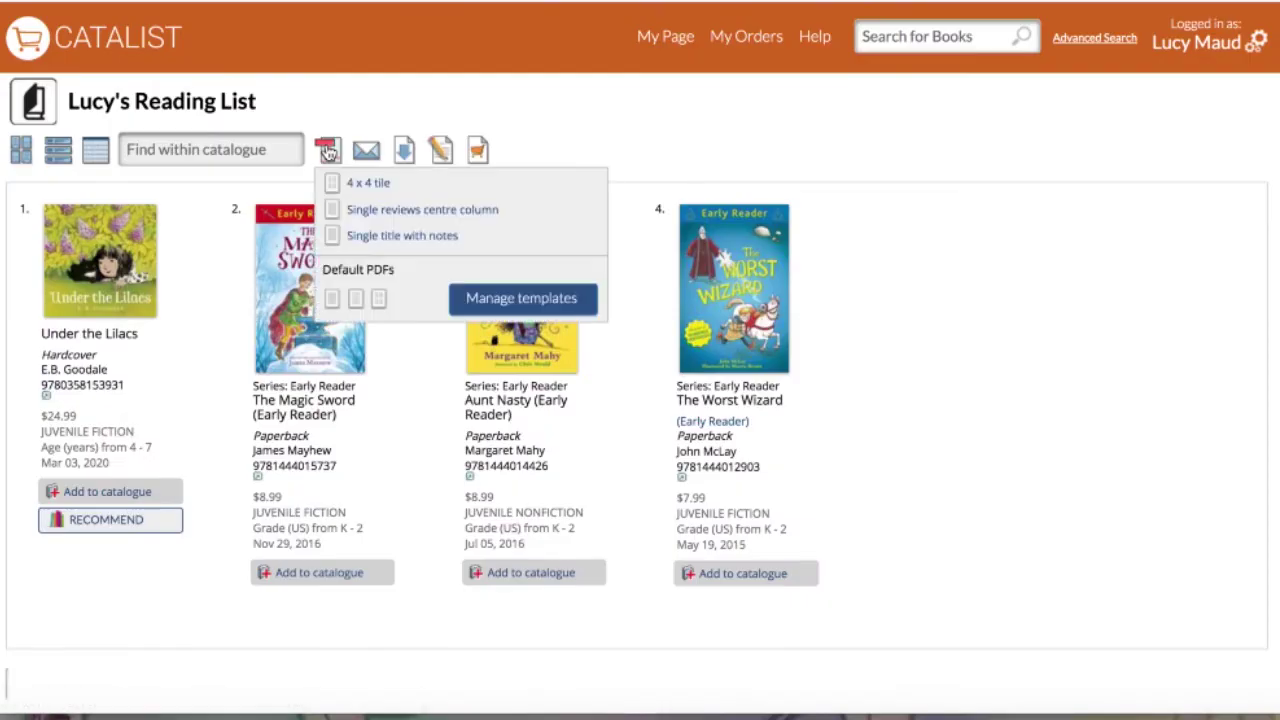
click(494, 300)
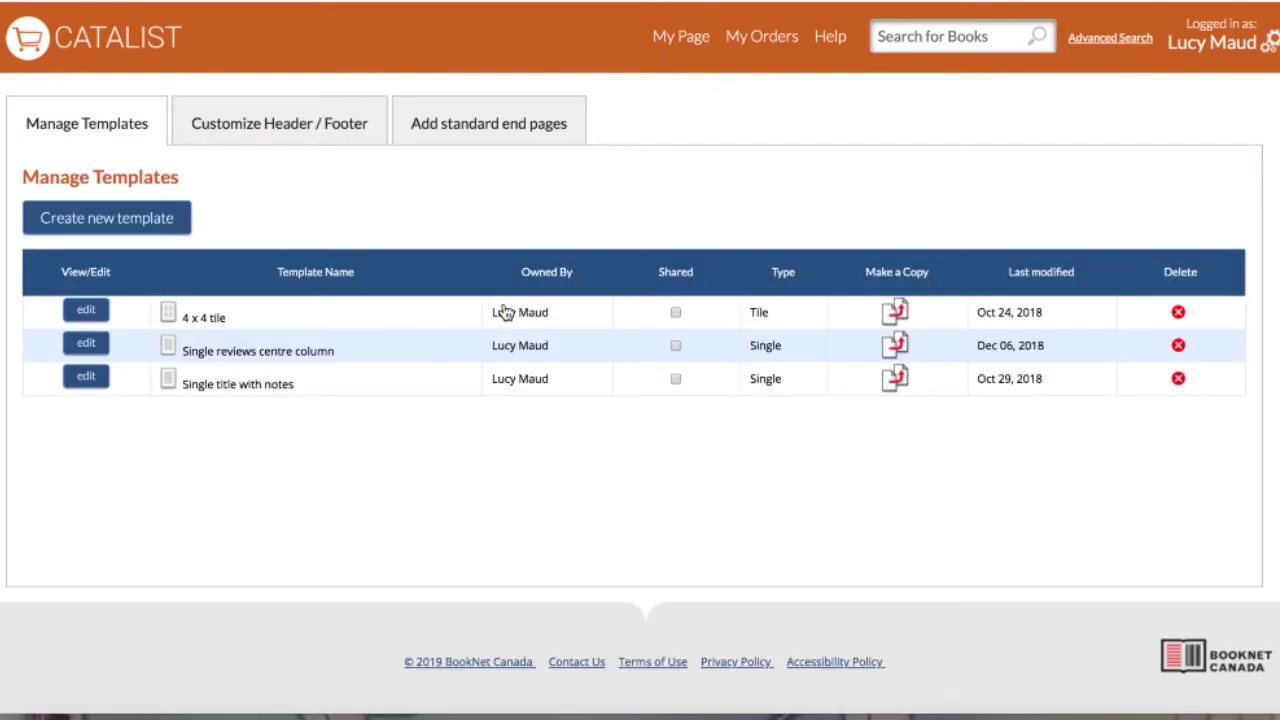
click(148, 220)
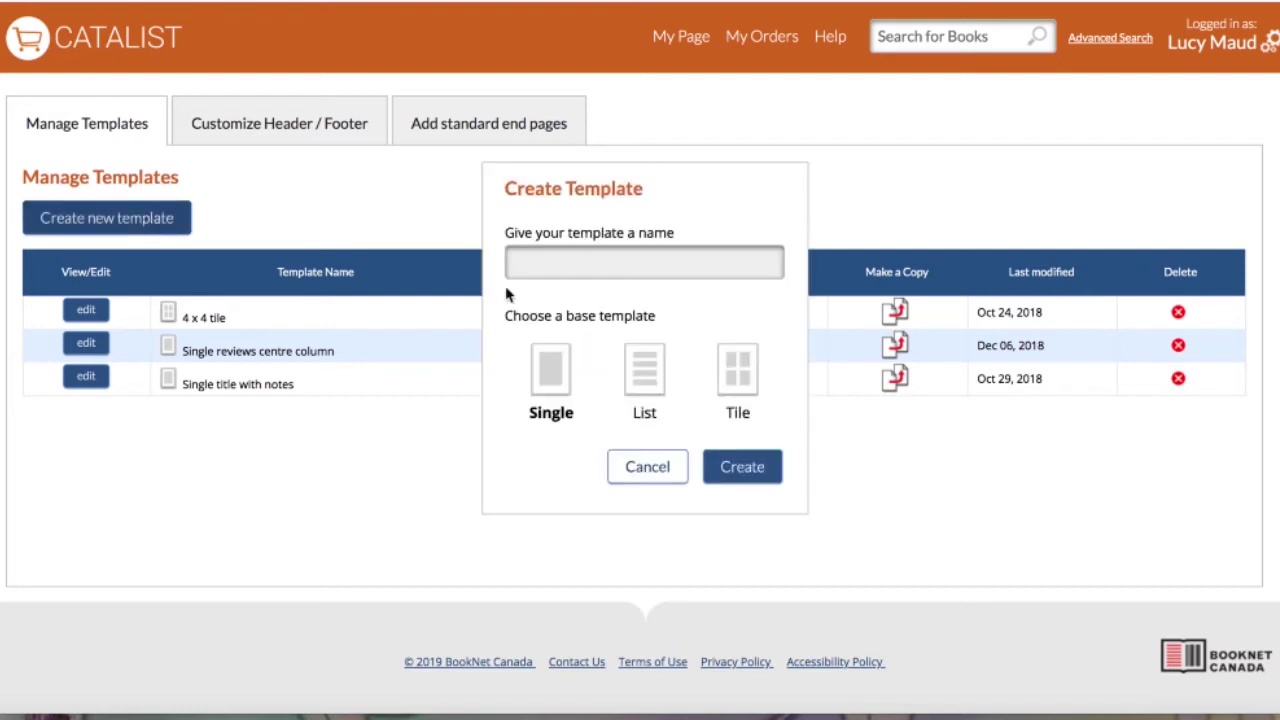
click(637, 381)
click(727, 478)
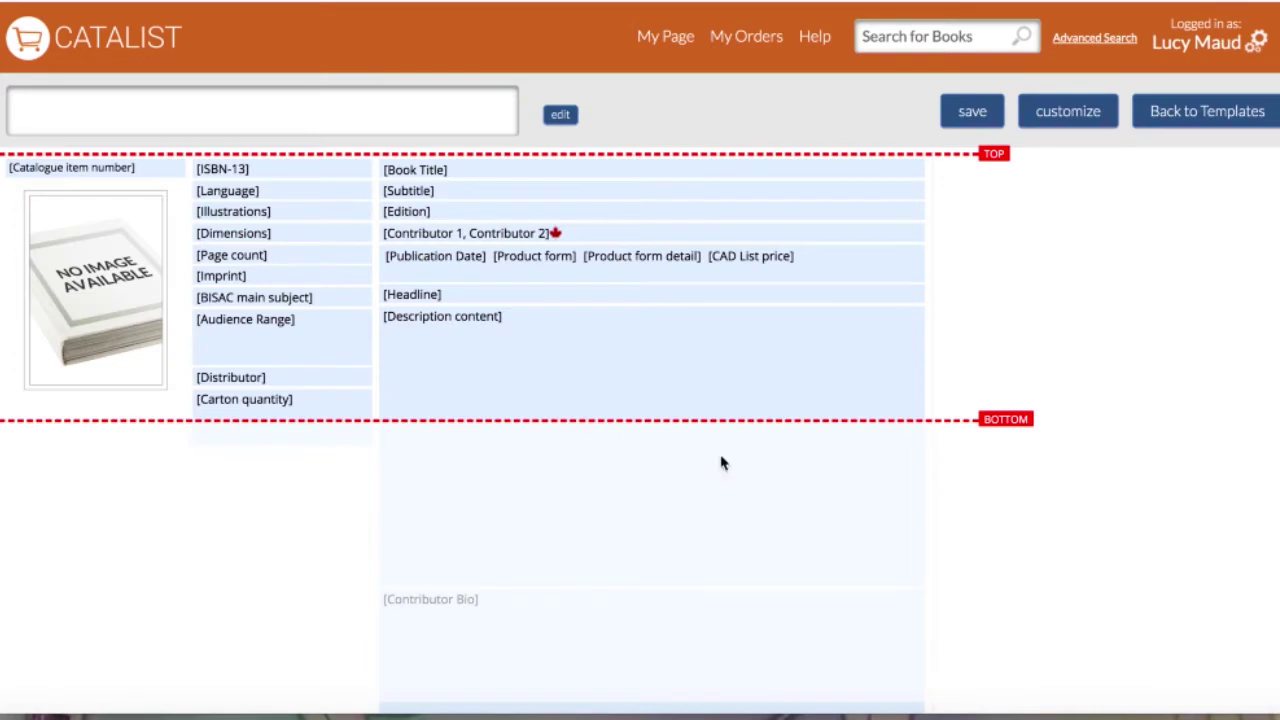
click(236, 100)
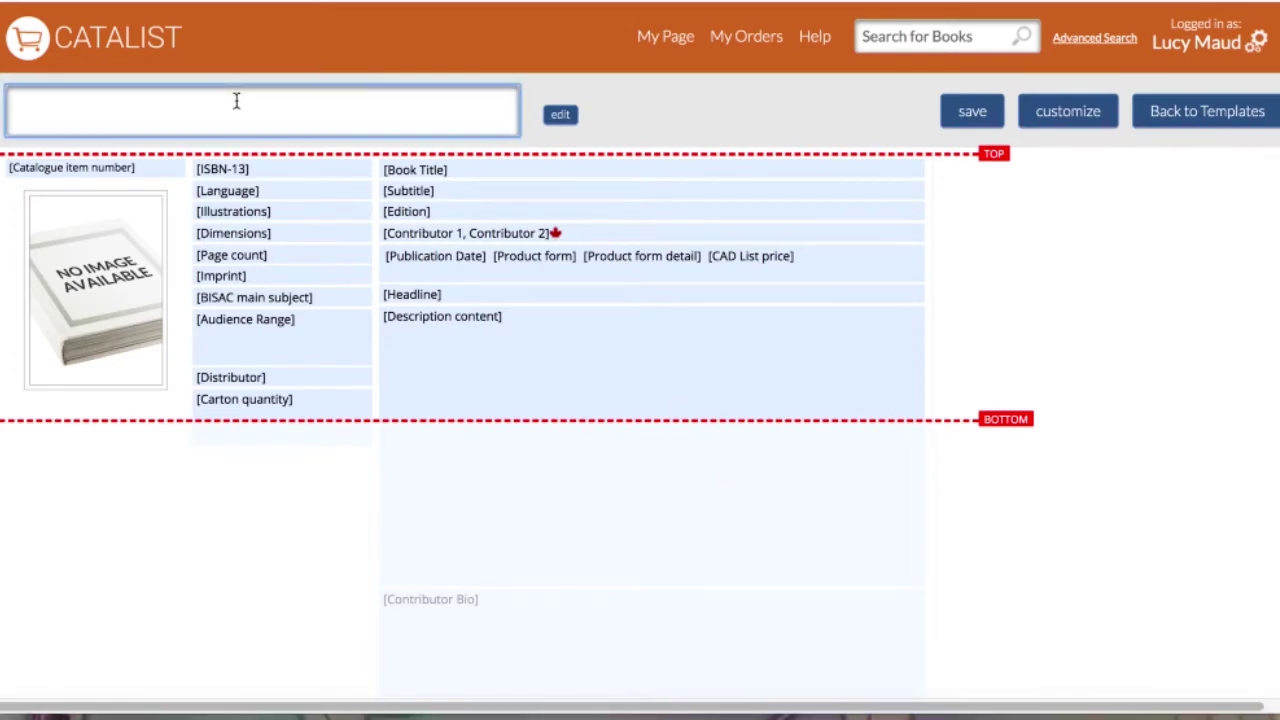
text(Lucy's List)
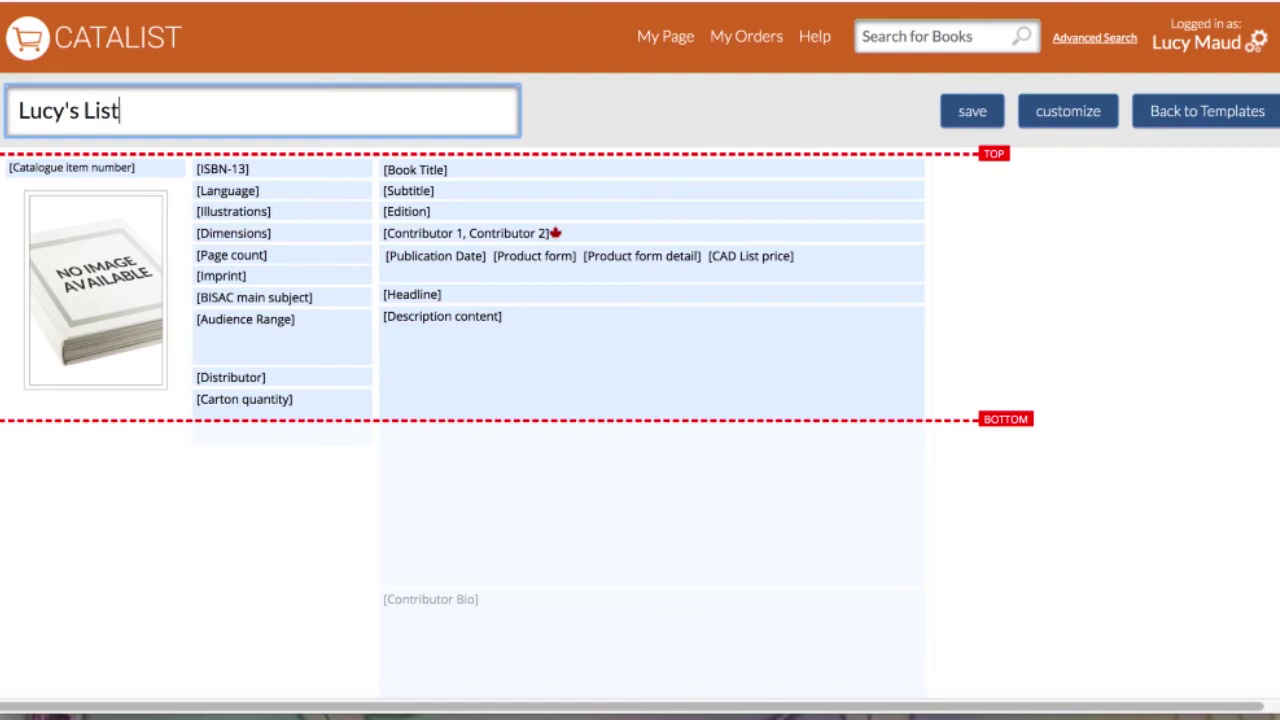
click(620, 133)
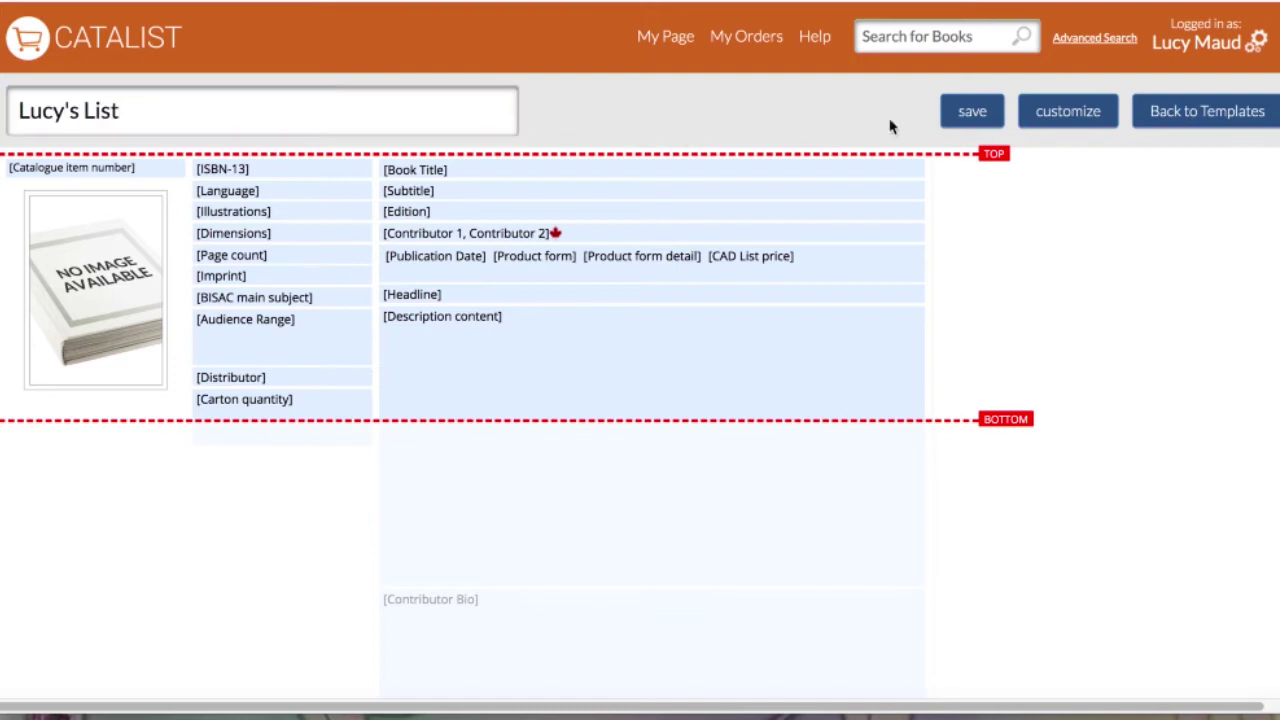
click(957, 117)
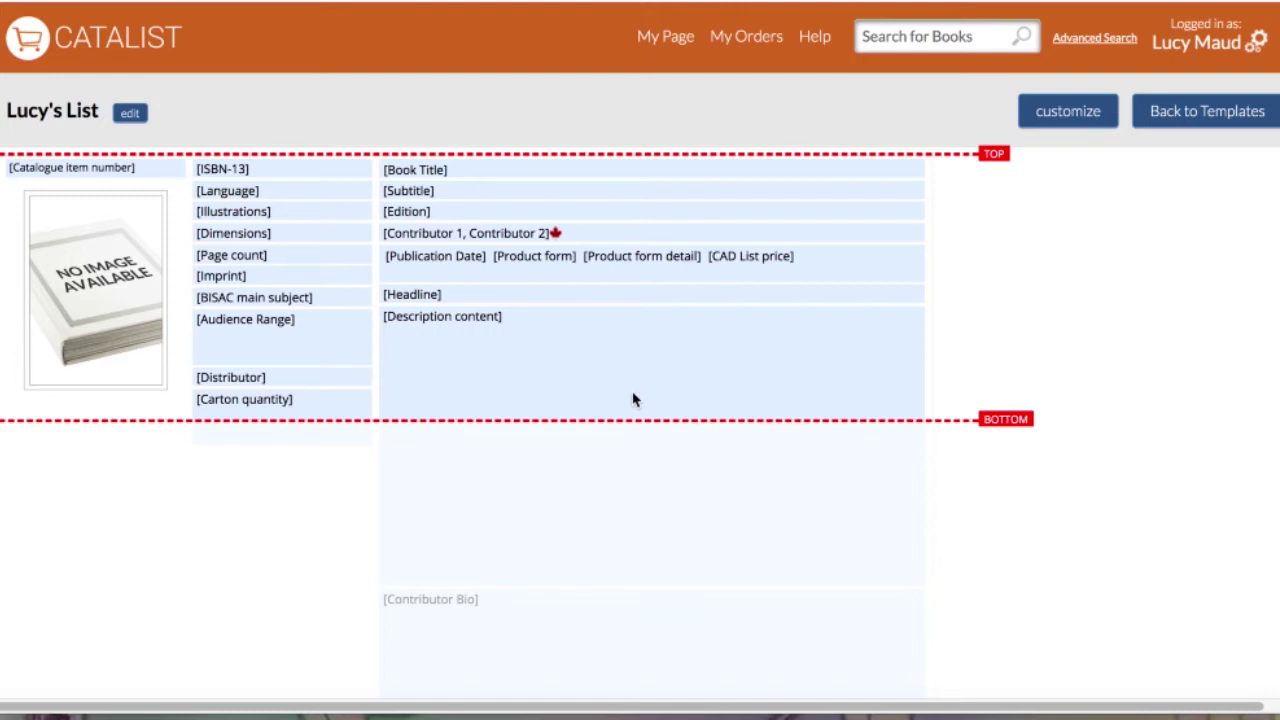
Customize the template's print layout to 3 rows and exclude Dimensions, Carton quantity and Distributor.
click(1063, 118)
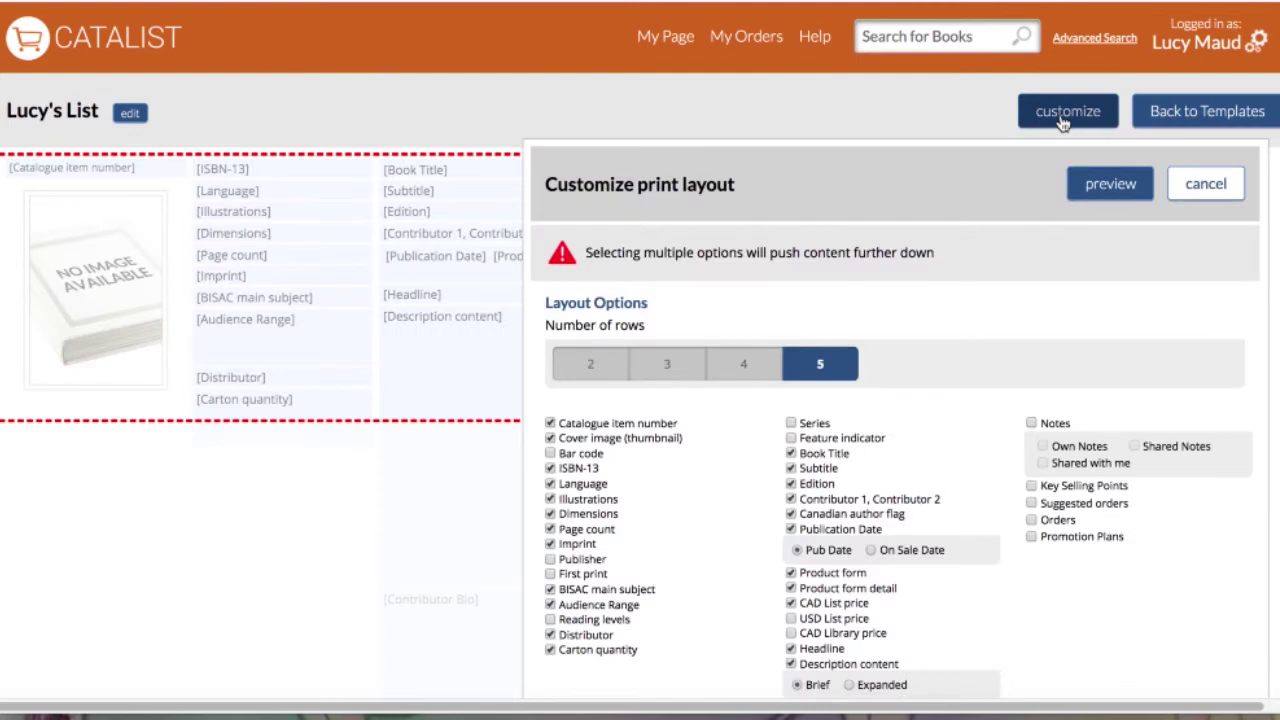
scroll(1063, 120, down, 4)
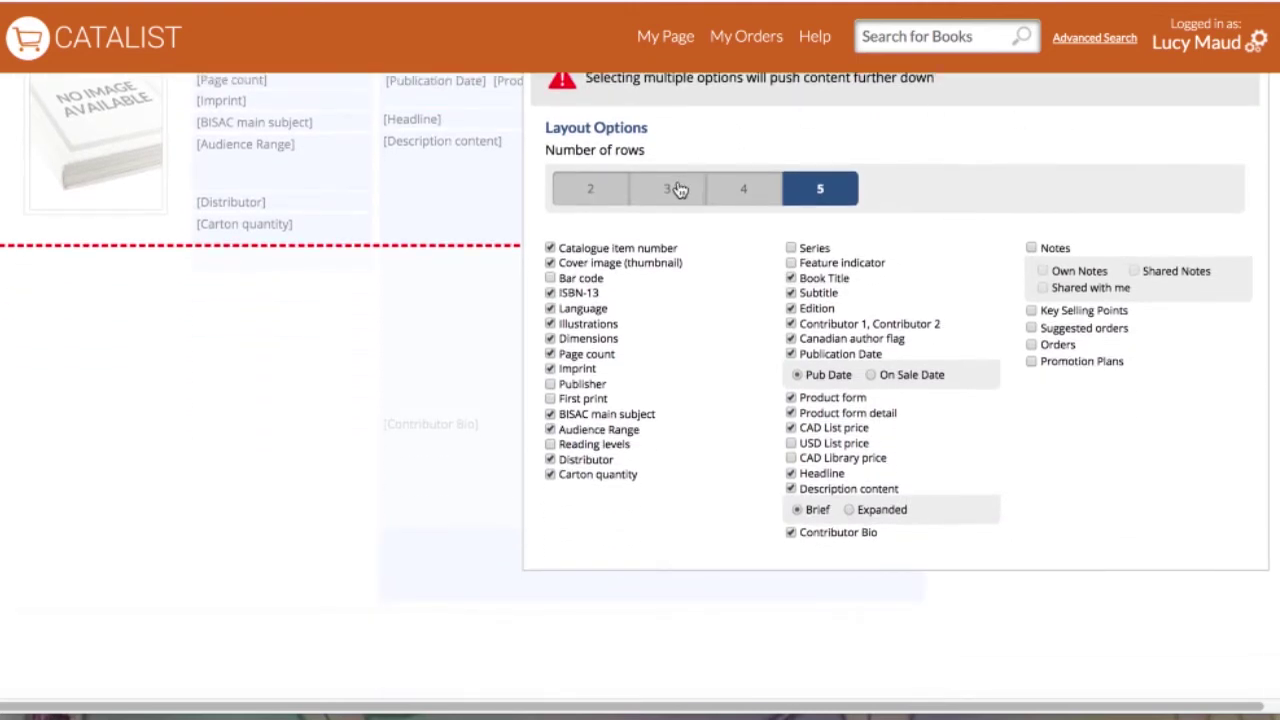
click(679, 190)
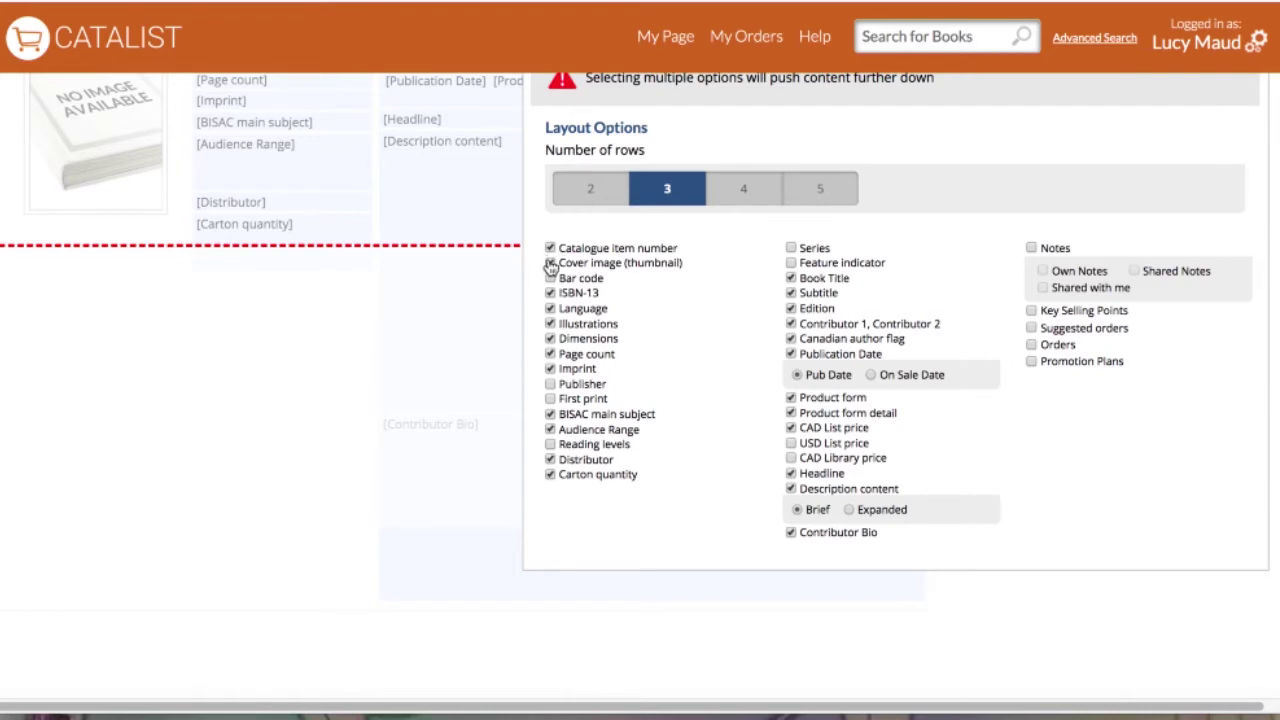
click(550, 339)
click(550, 475)
click(550, 460)
Exclude Product form, Product form detail and CAD List price, set the description content to Expanded, and preview the layout.
click(791, 413)
click(791, 398)
click(792, 340)
scroll(793, 343, down, 1)
scroll(794, 263, up, 3)
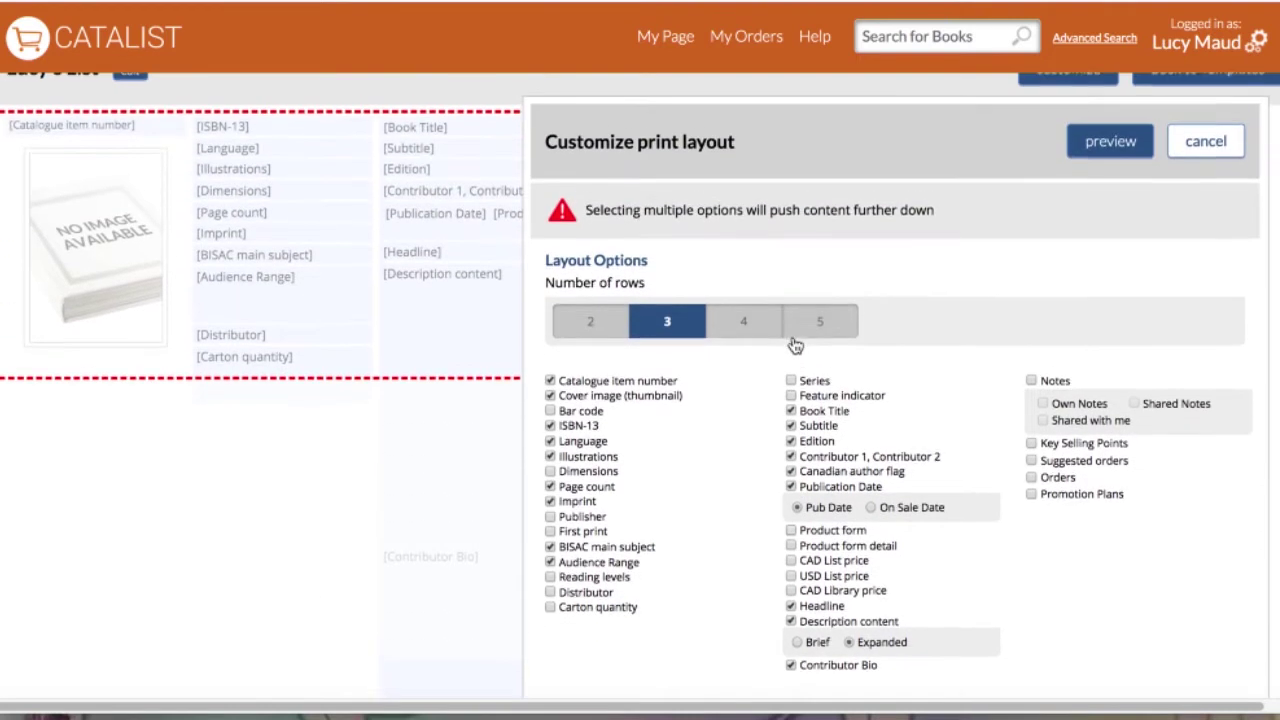
click(1112, 142)
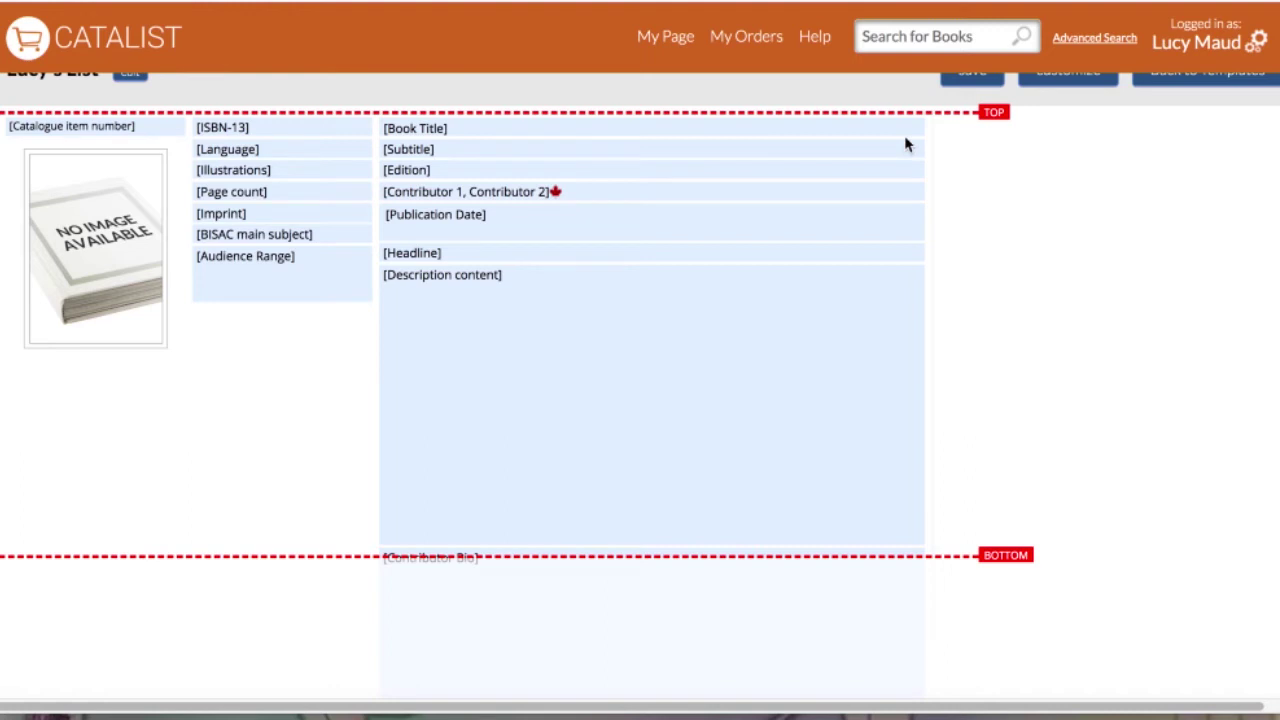
Remove Contributor Bio from the template layout, preview and save the template, and return to the templates list.
scroll(906, 145, down, 5)
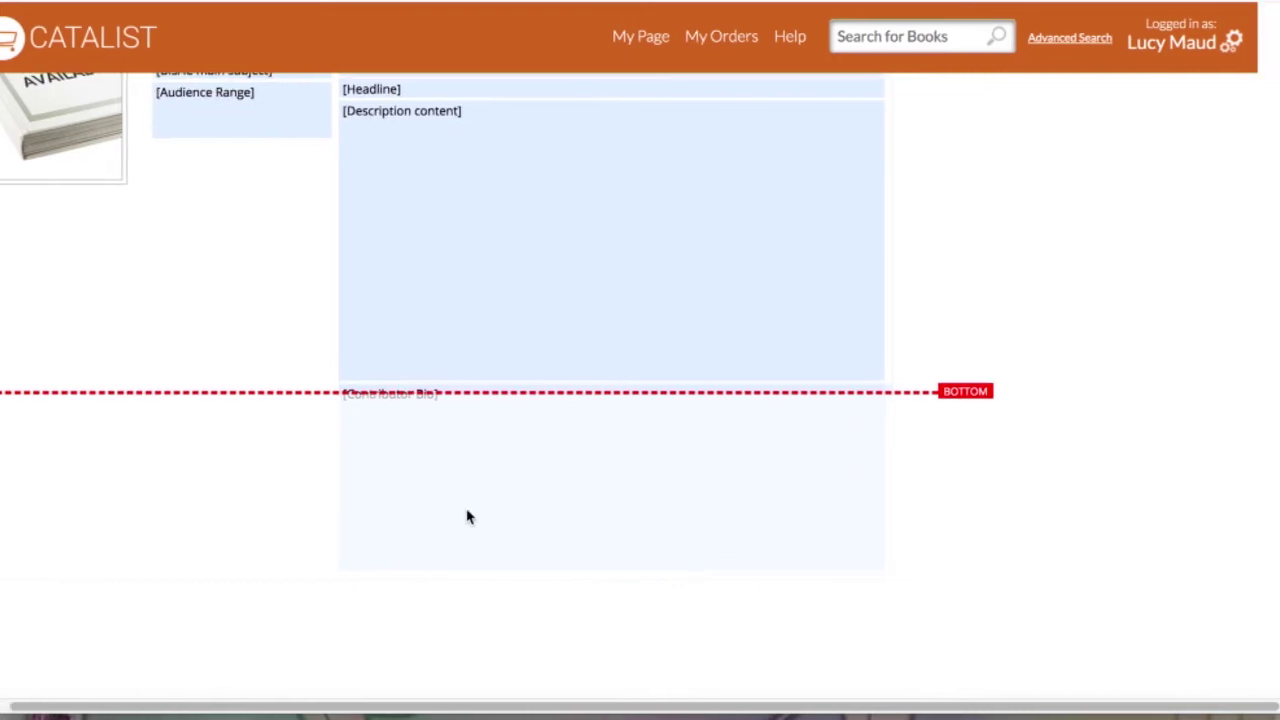
scroll(465, 517, up, 4)
click(1055, 110)
scroll(868, 560, down, 1)
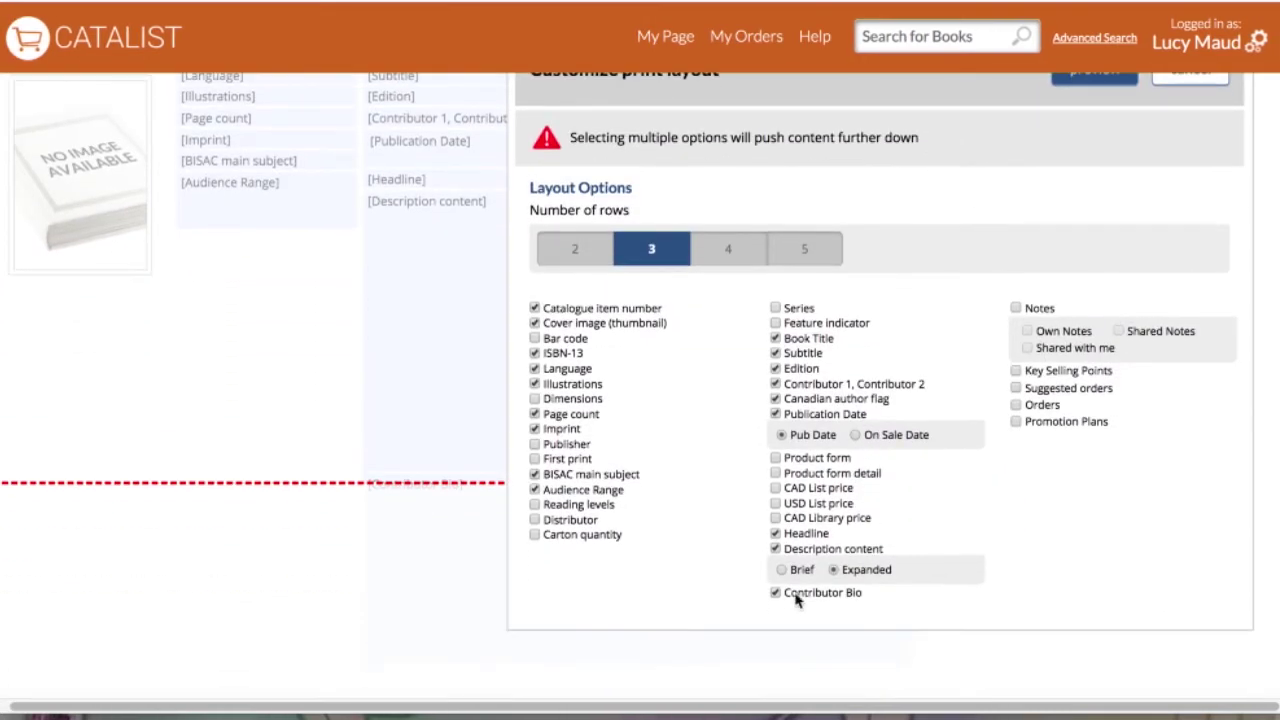
scroll(1134, 267, up, 1)
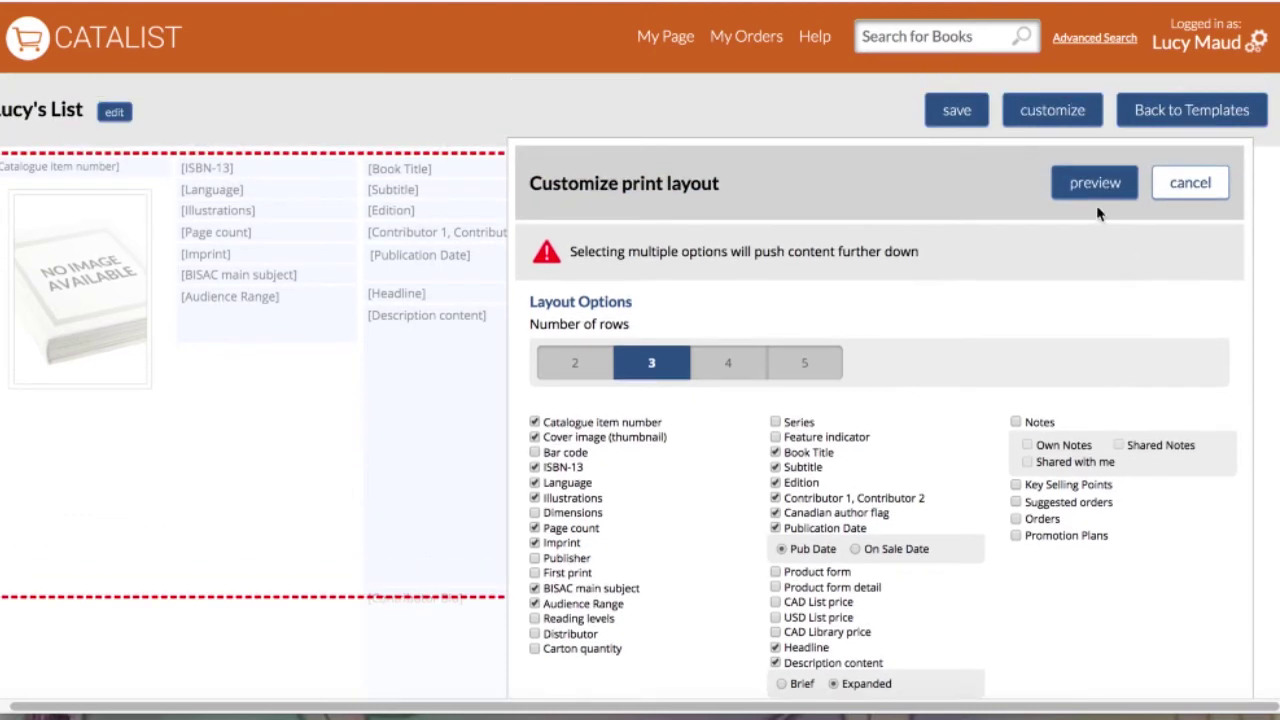
click(1082, 190)
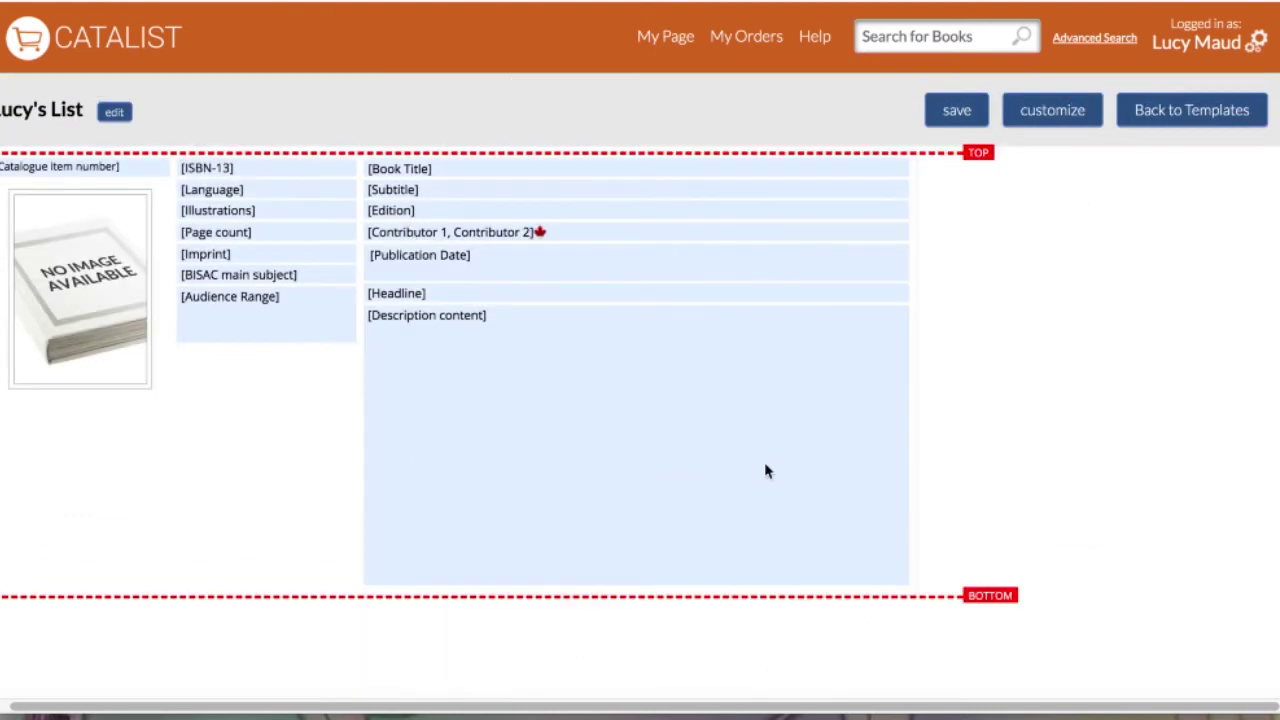
click(950, 112)
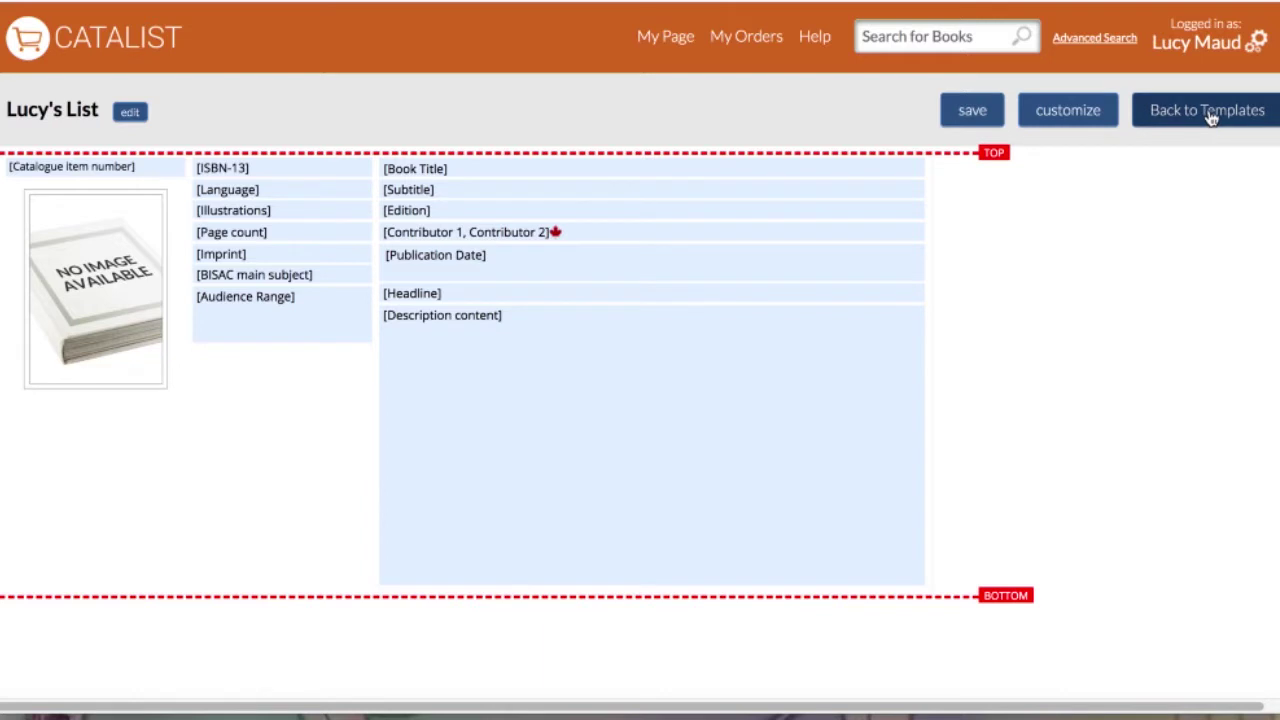
click(1211, 120)
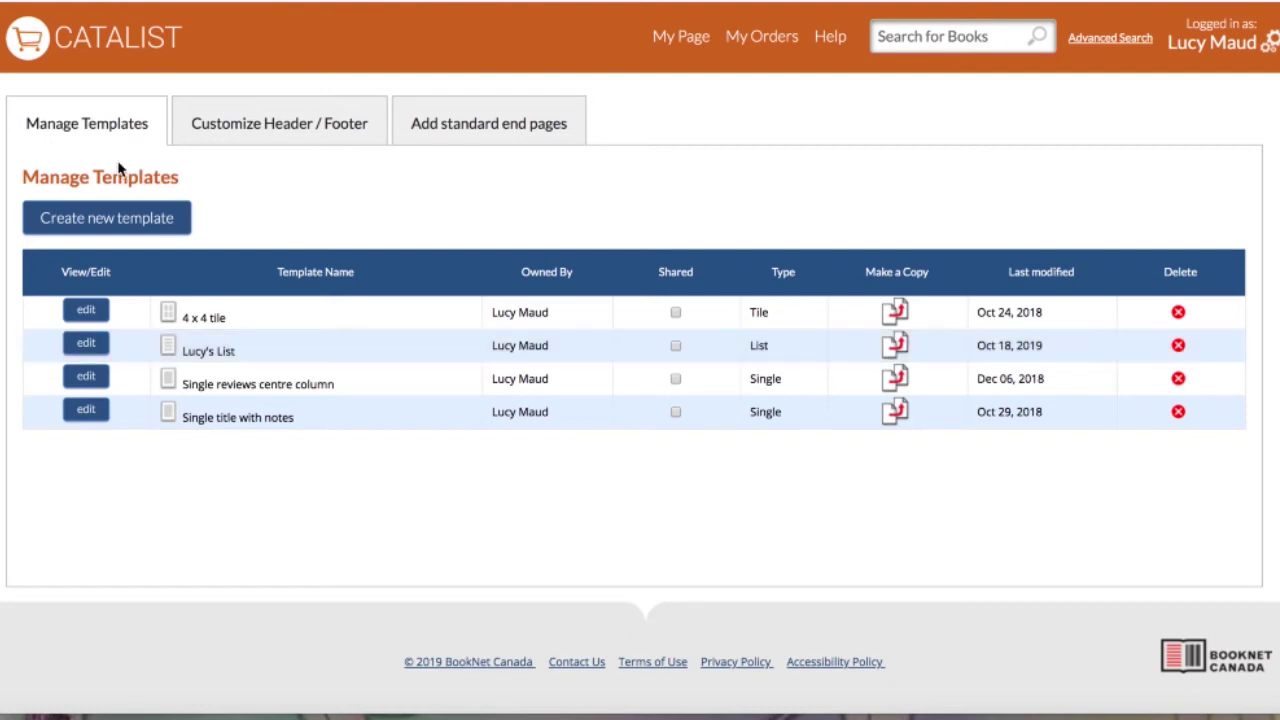
Open My Page and review the list of custom catalogues with their status and recipients.
click(675, 46)
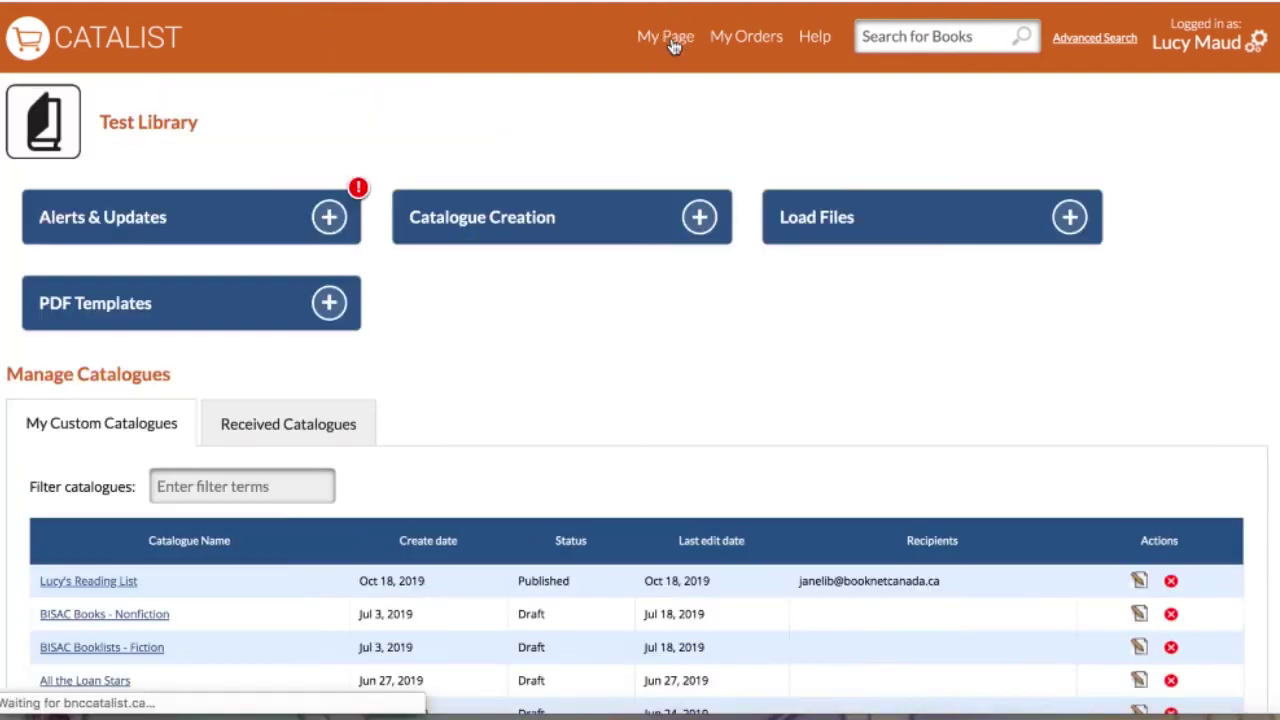
scroll(374, 166, down, 5)
scroll(374, 166, down, 1)
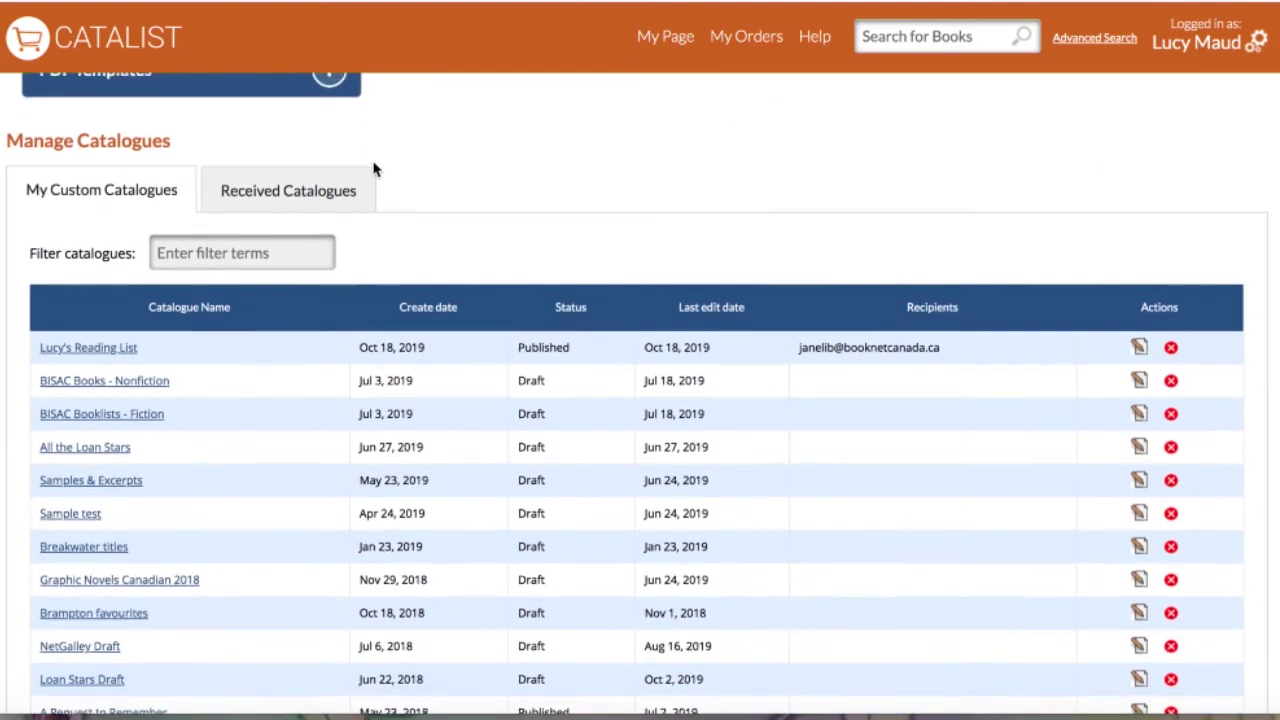
Open the published Reading List catalogue, export it to PDF and open the downloaded file.
click(119, 330)
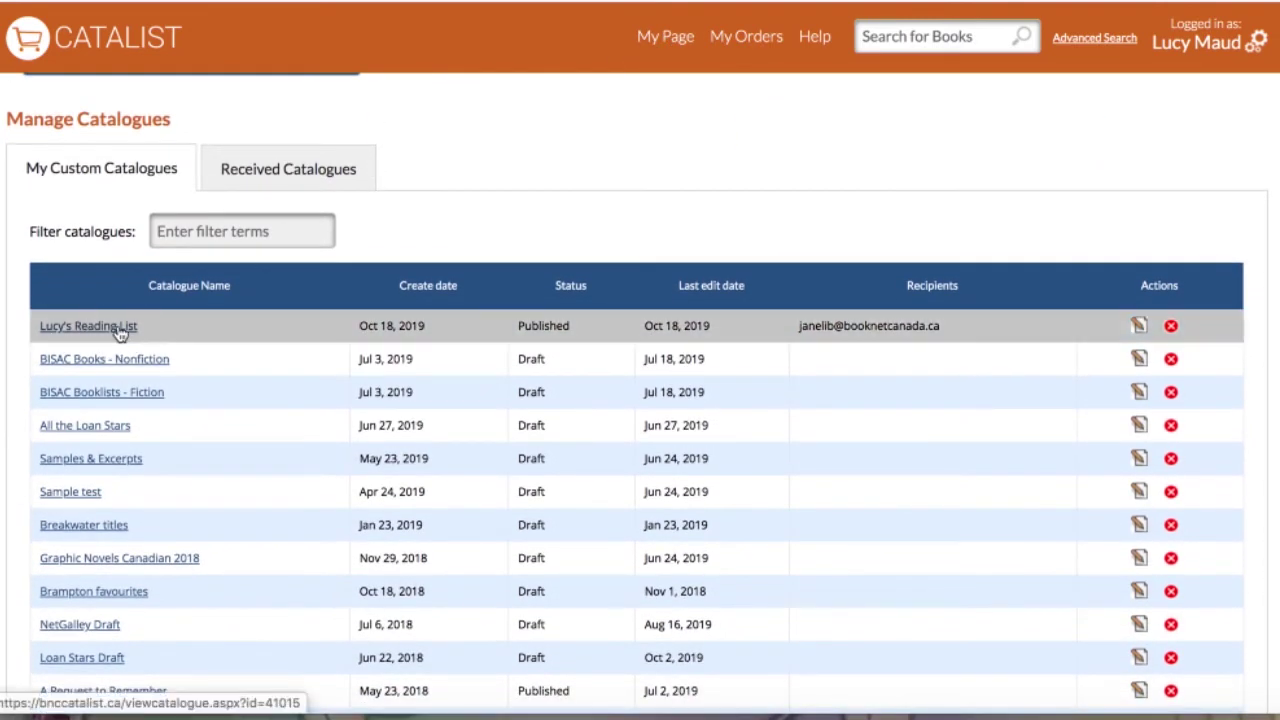
mouse_move(328, 165)
click(349, 192)
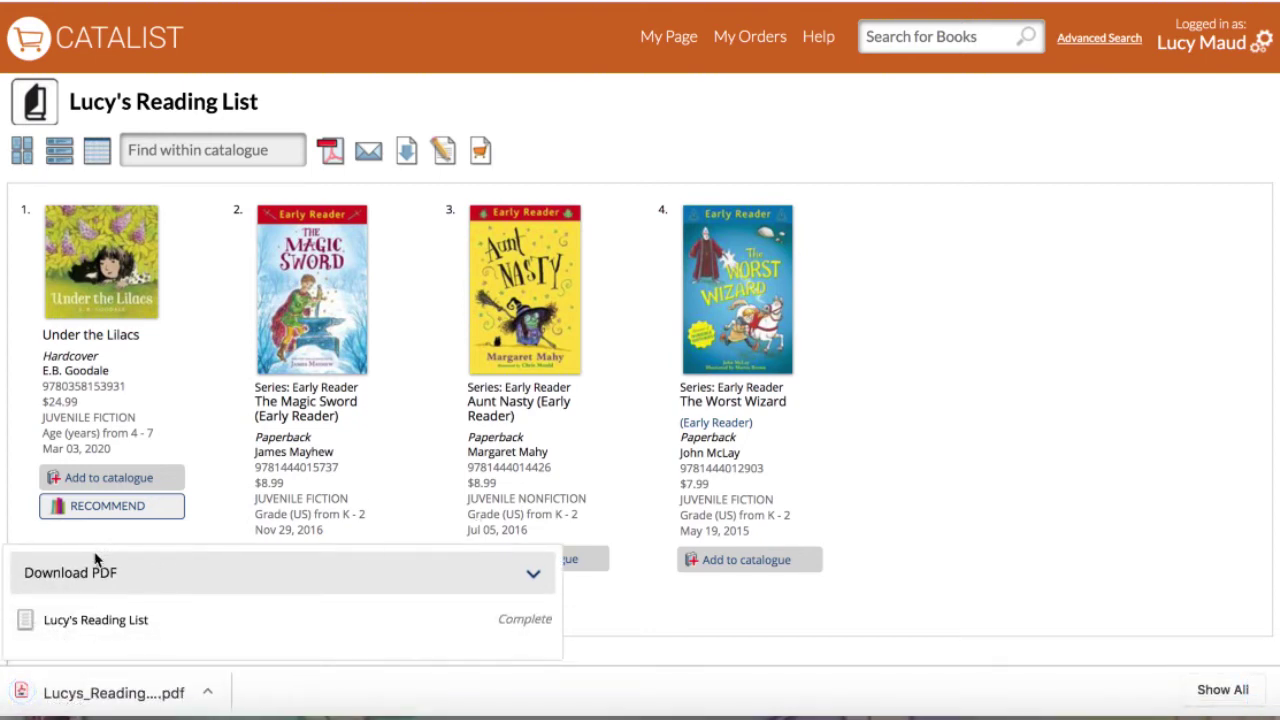
click(93, 692)
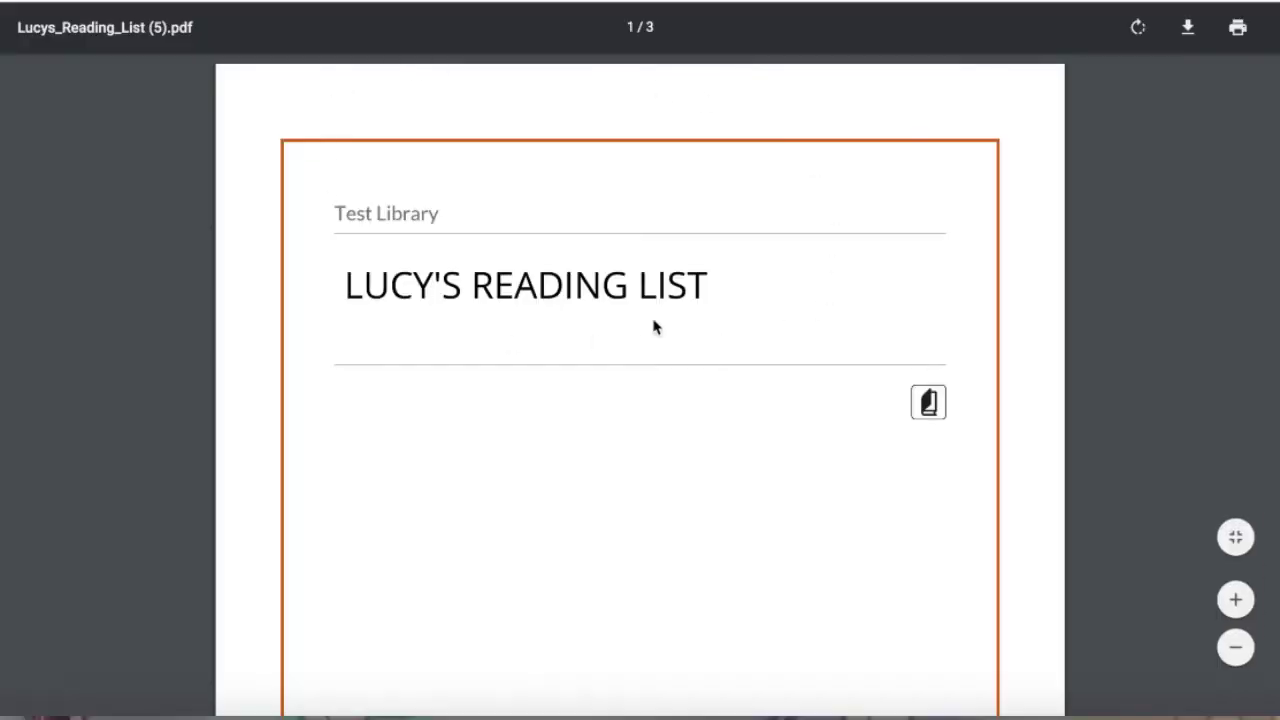
Examine the exported Reading List PDF from its cover through the book listings on all pages.
scroll(611, 223, down, 10)
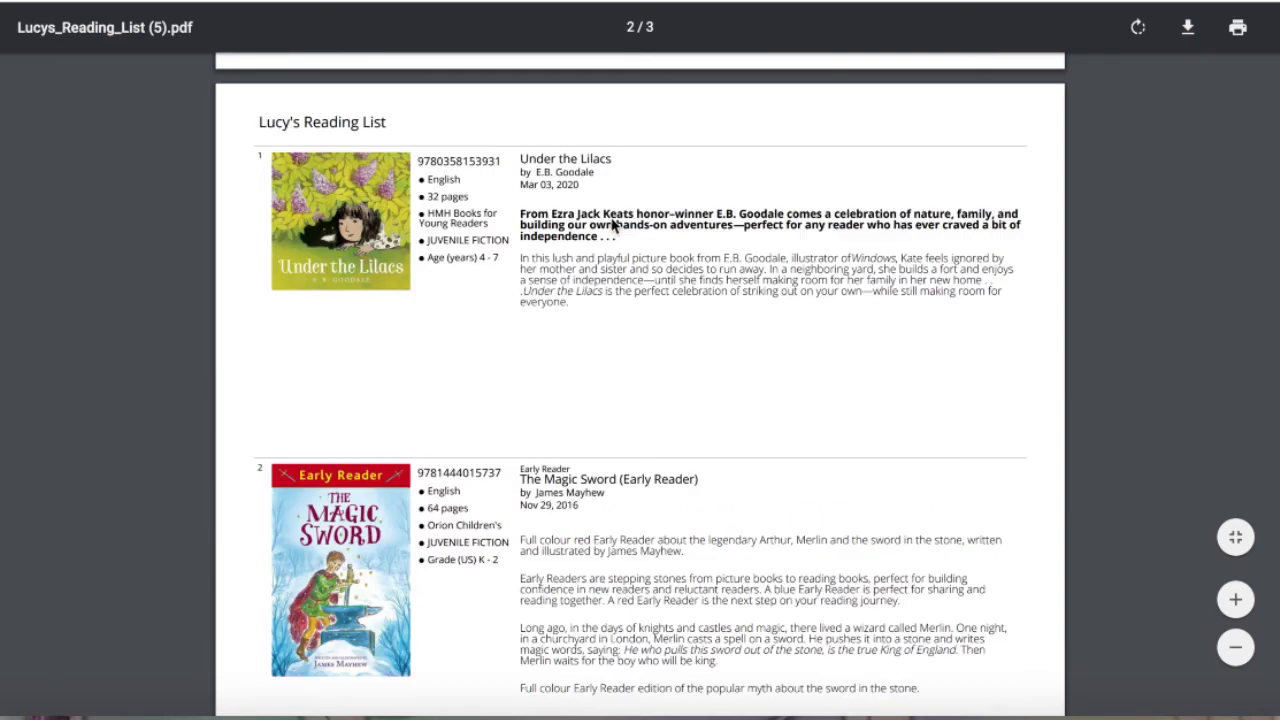
scroll(612, 225, down, 1)
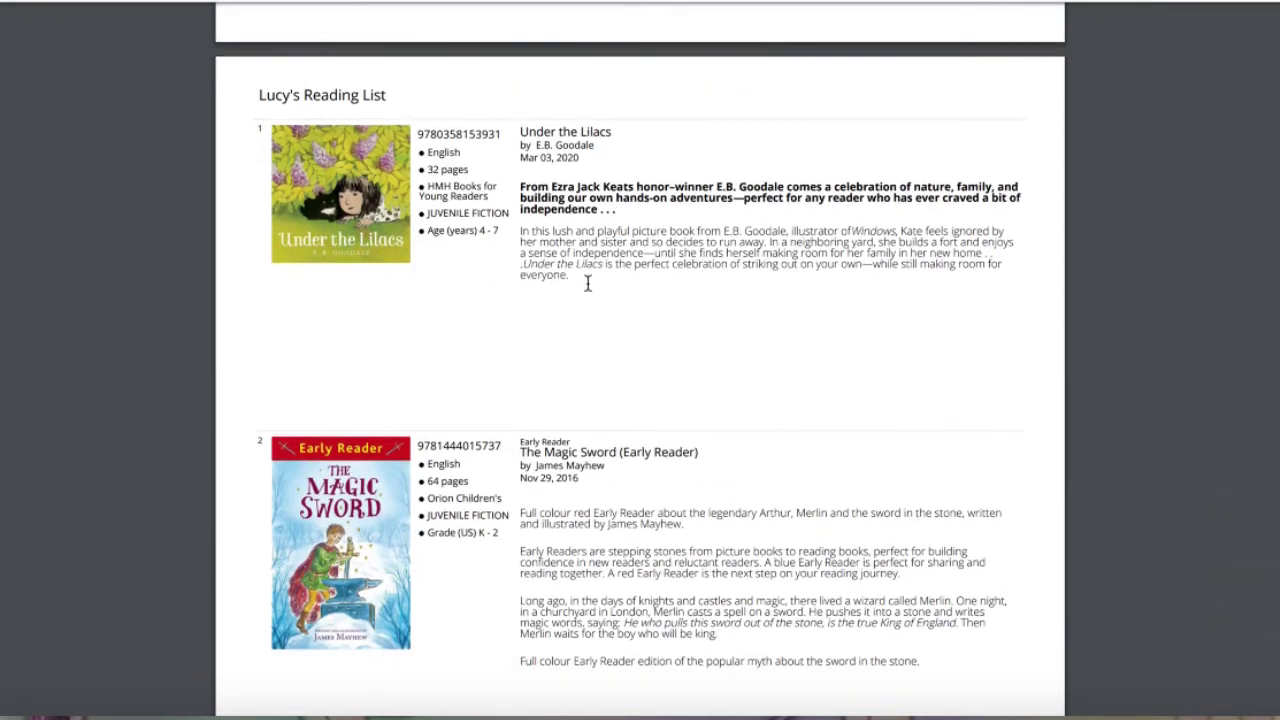
scroll(588, 284, down, 8)
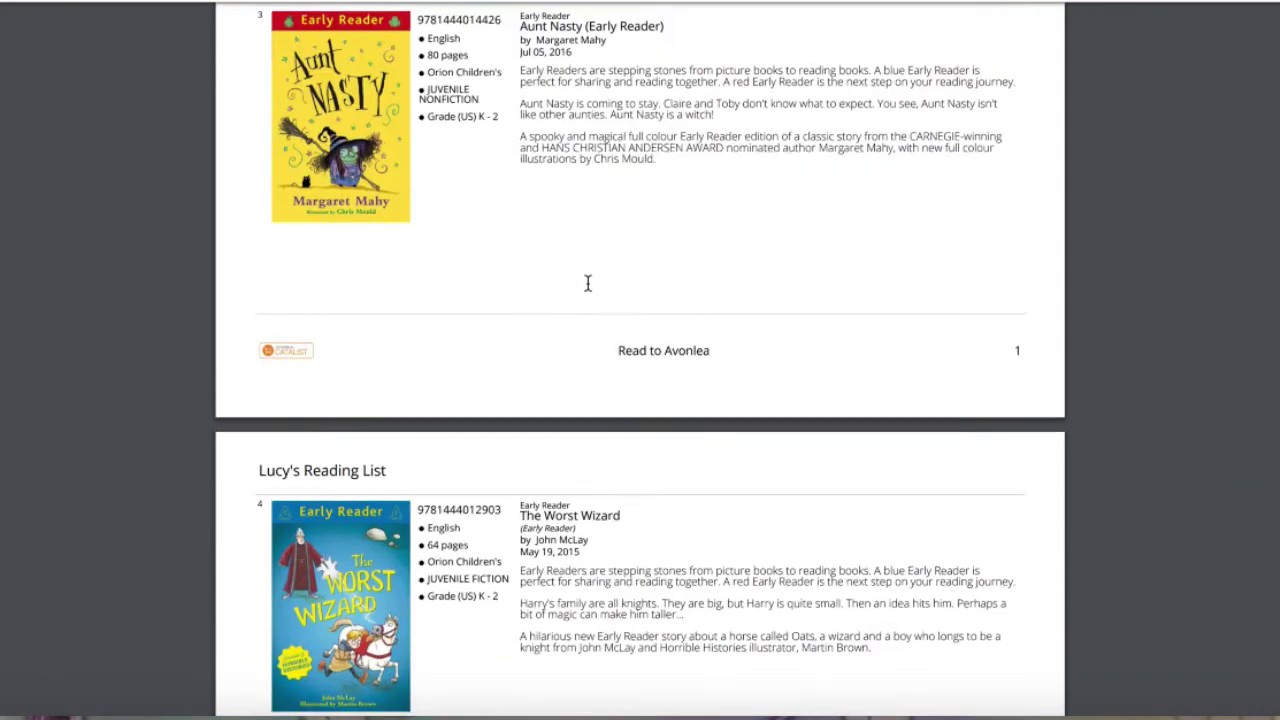
scroll(588, 284, down, 2)
scroll(588, 284, up, 20)
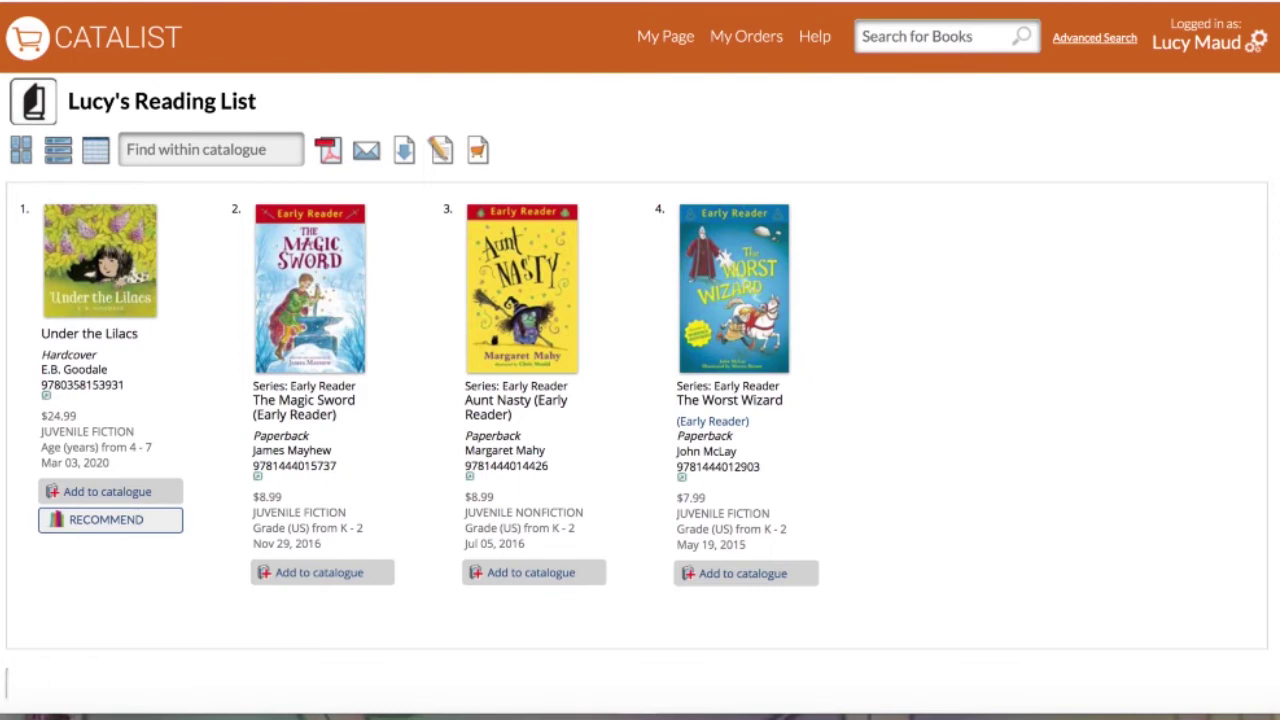
Open the Under the Lilacs record from the Reading List and review its sample images, author bio and comparable titles.
click(111, 340)
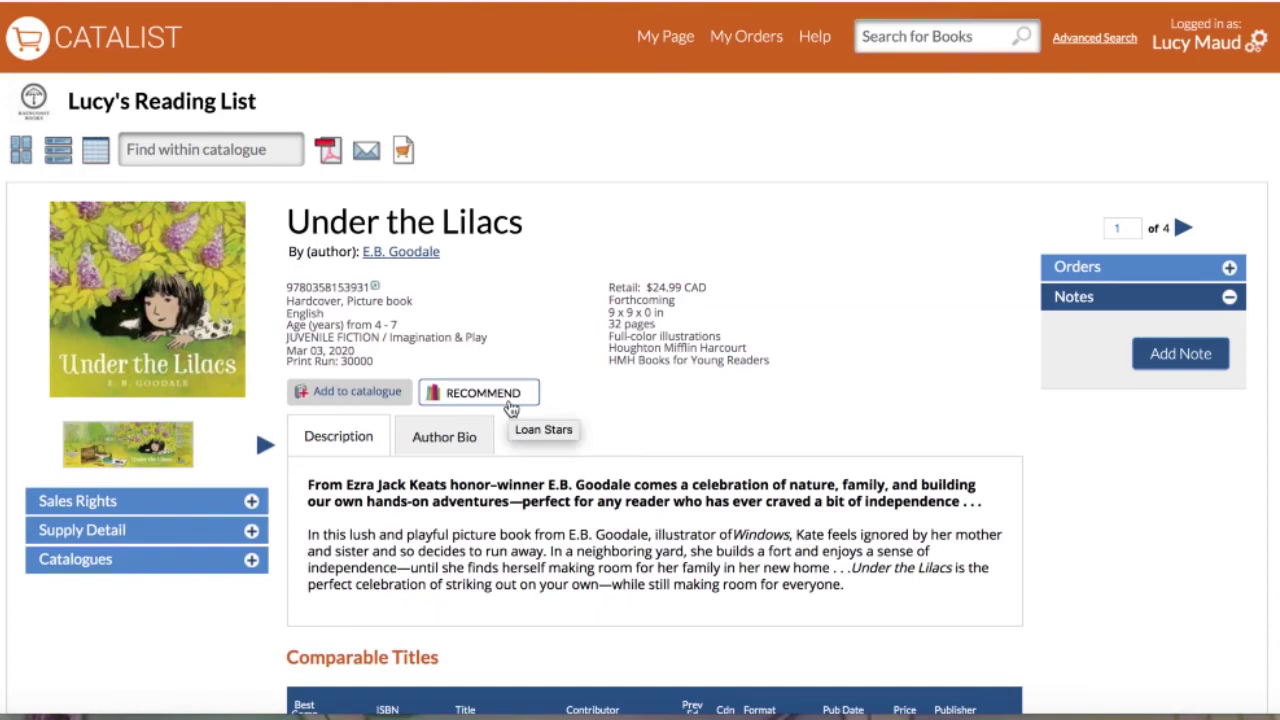
click(140, 452)
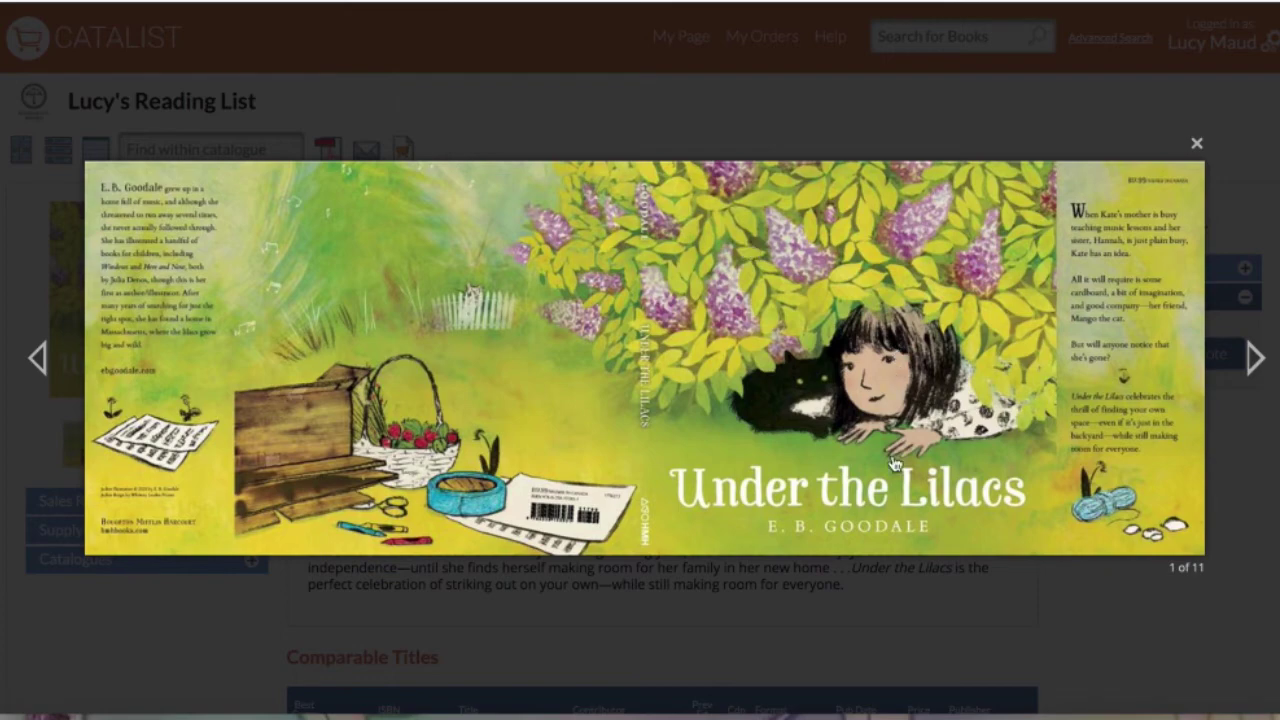
click(138, 250)
scroll(402, 494, down, 2)
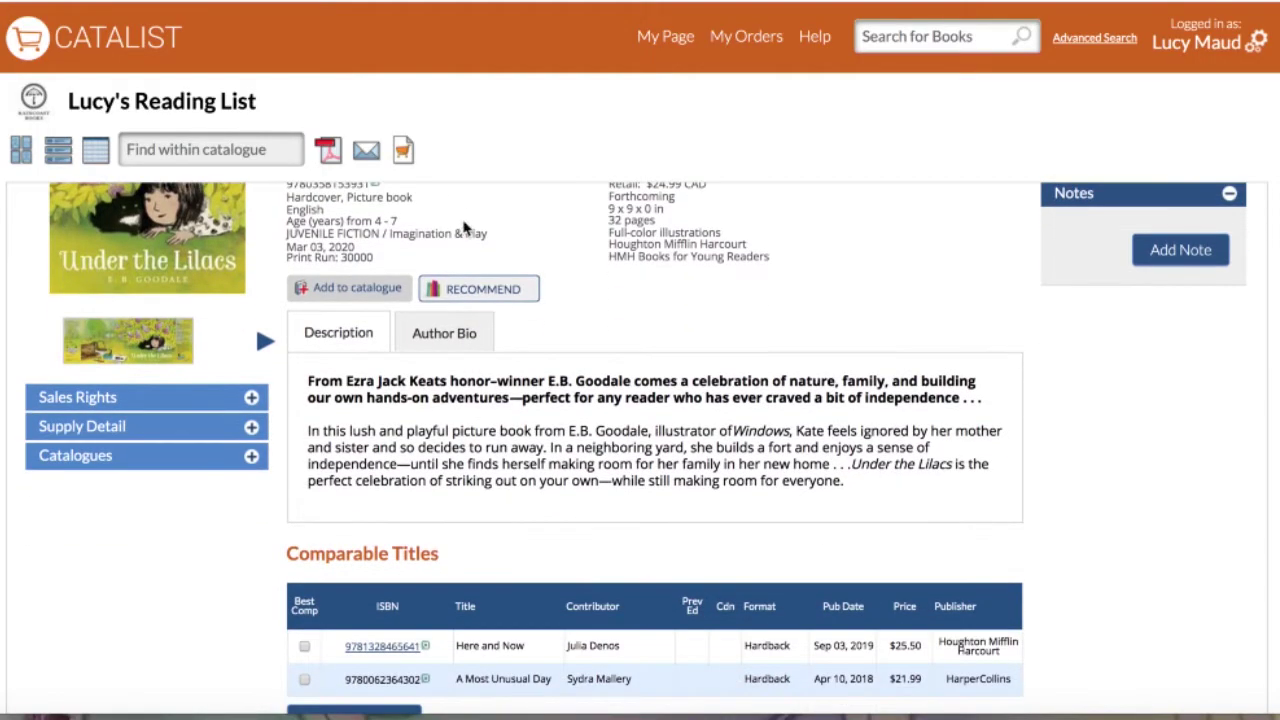
click(412, 335)
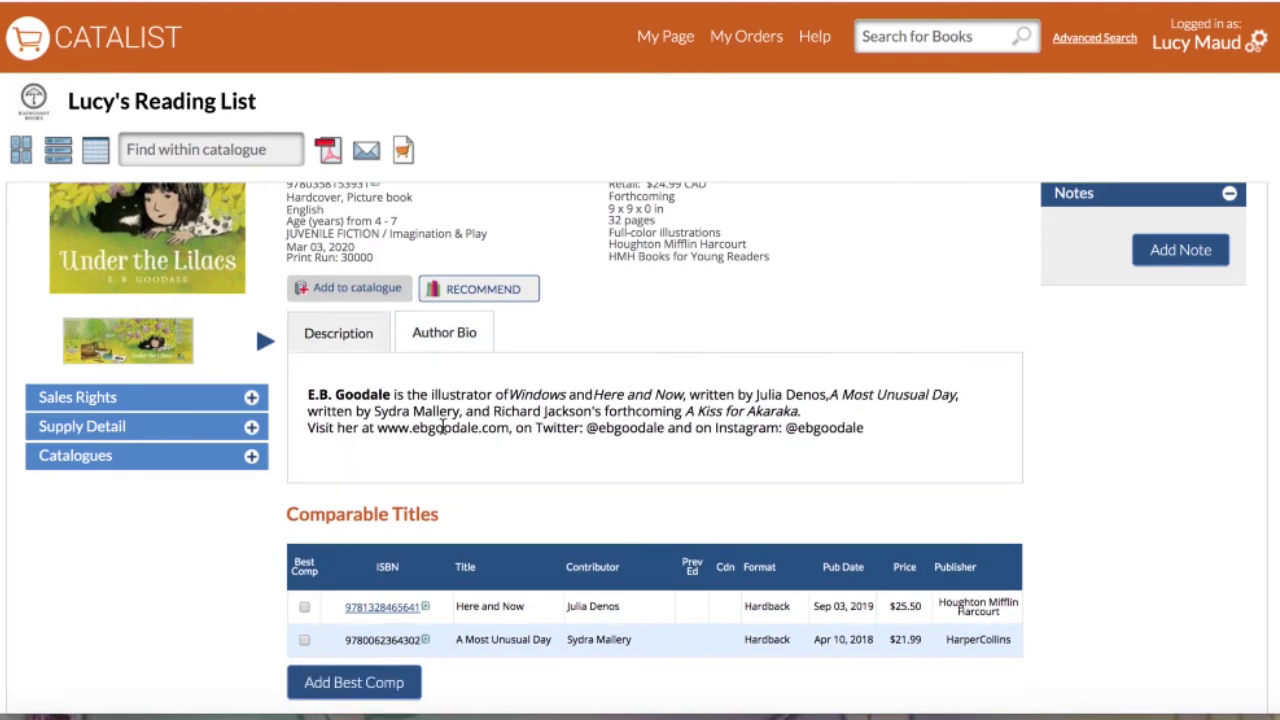
scroll(443, 425, down, 2)
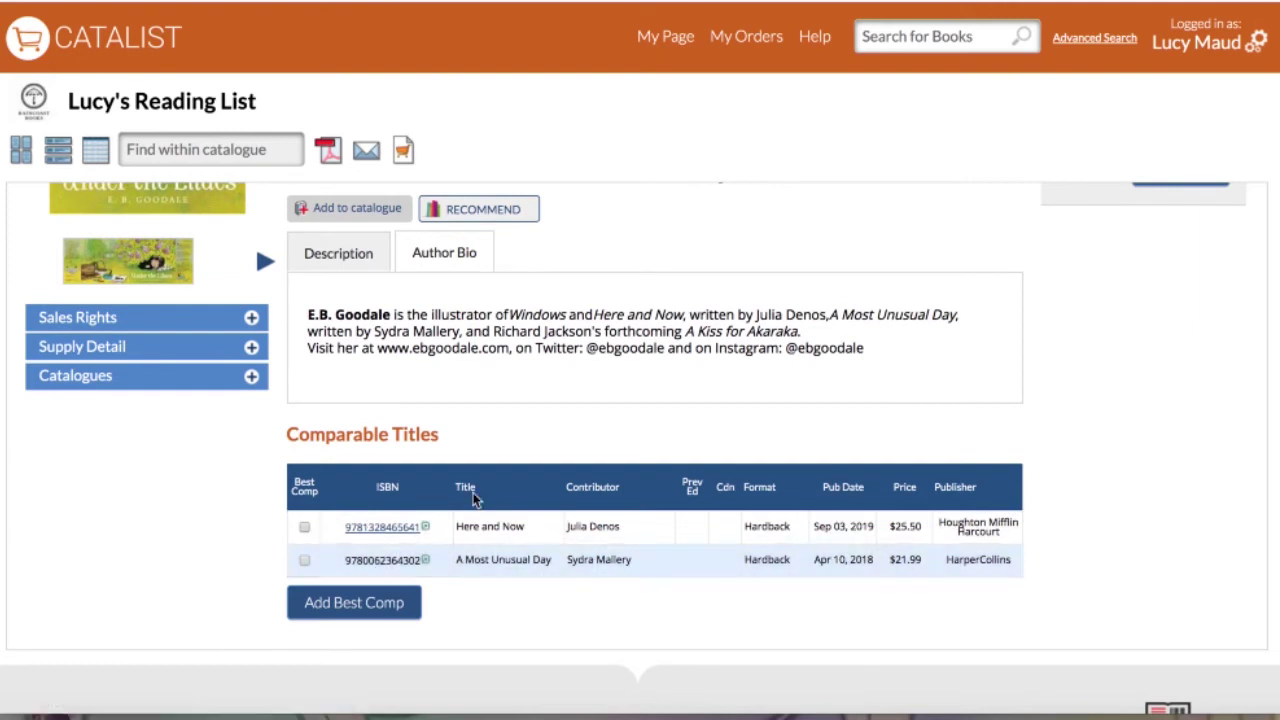
scroll(474, 500, up, 3)
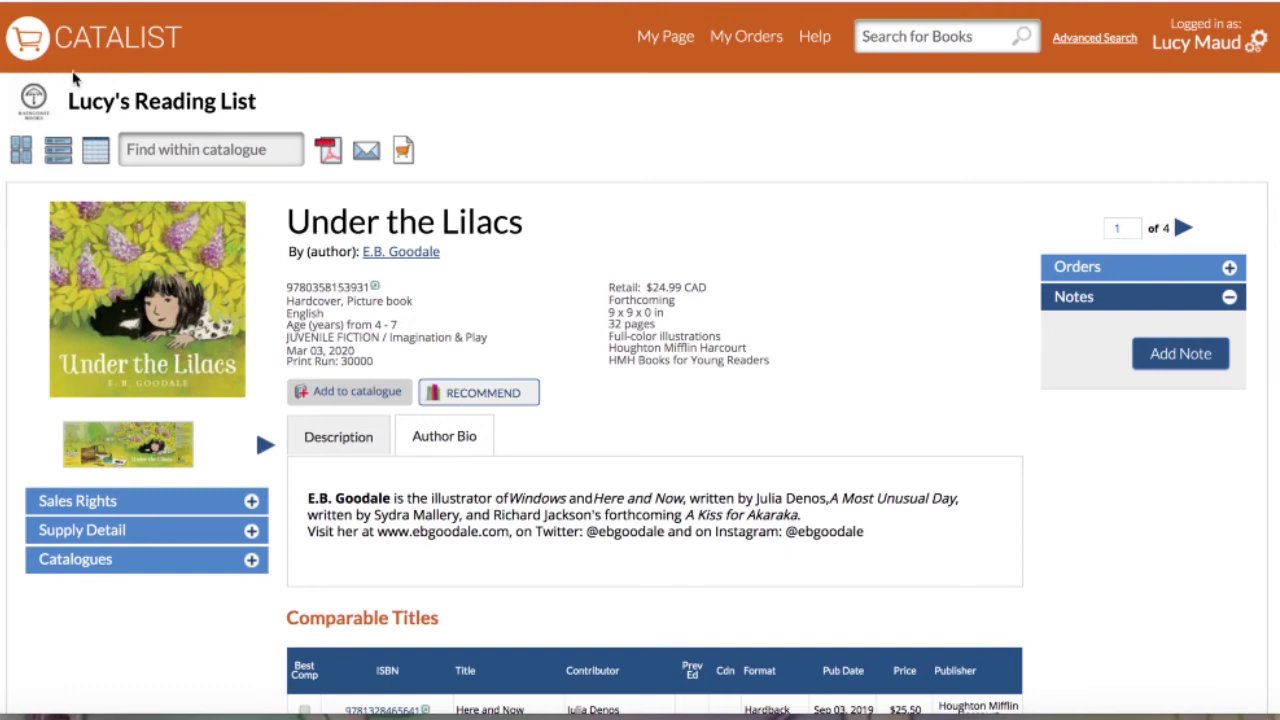
Go from the home page to Loan Stars and open the December 2019 History monthly catalogue.
click(33, 52)
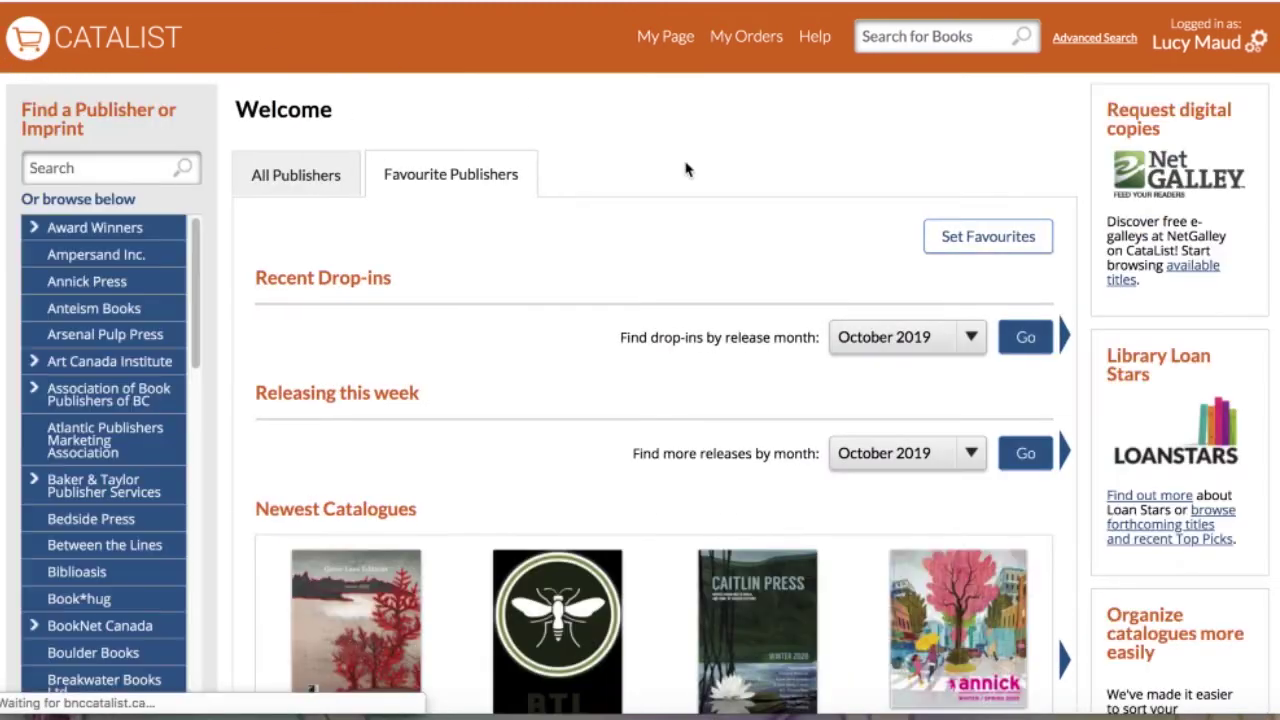
scroll(1103, 362, down, 2)
click(1149, 452)
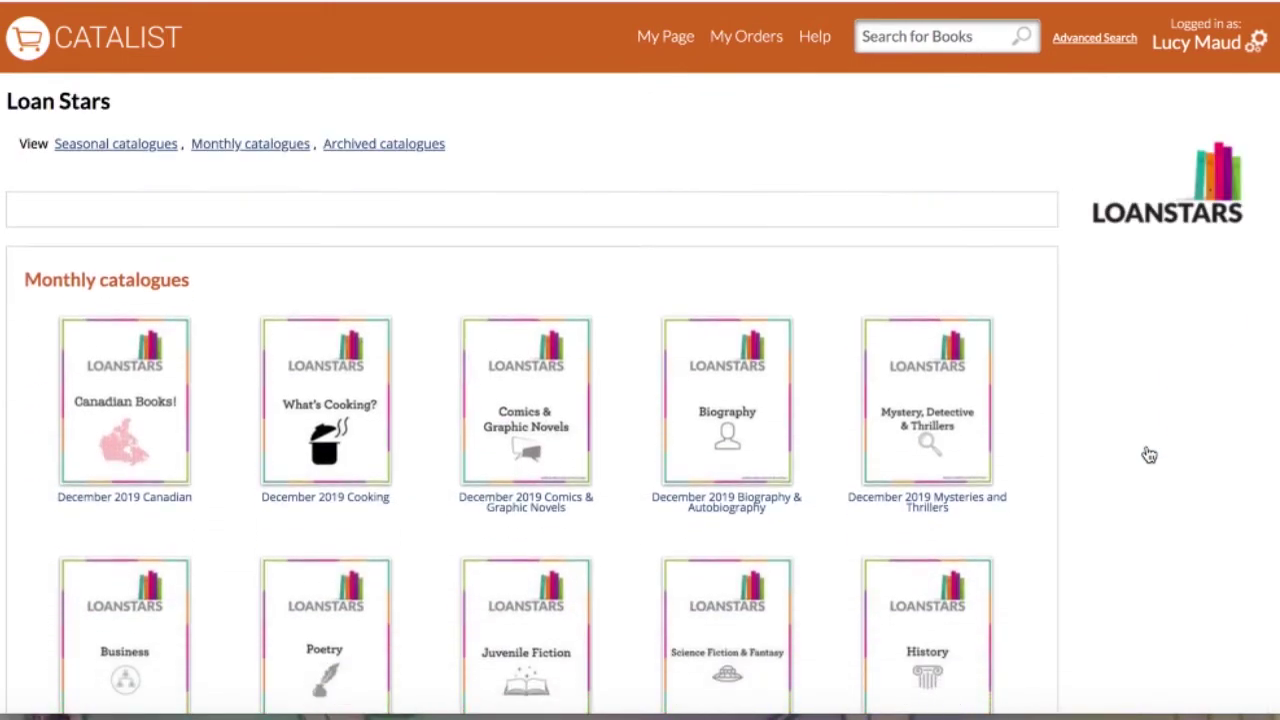
scroll(760, 438, down, 5)
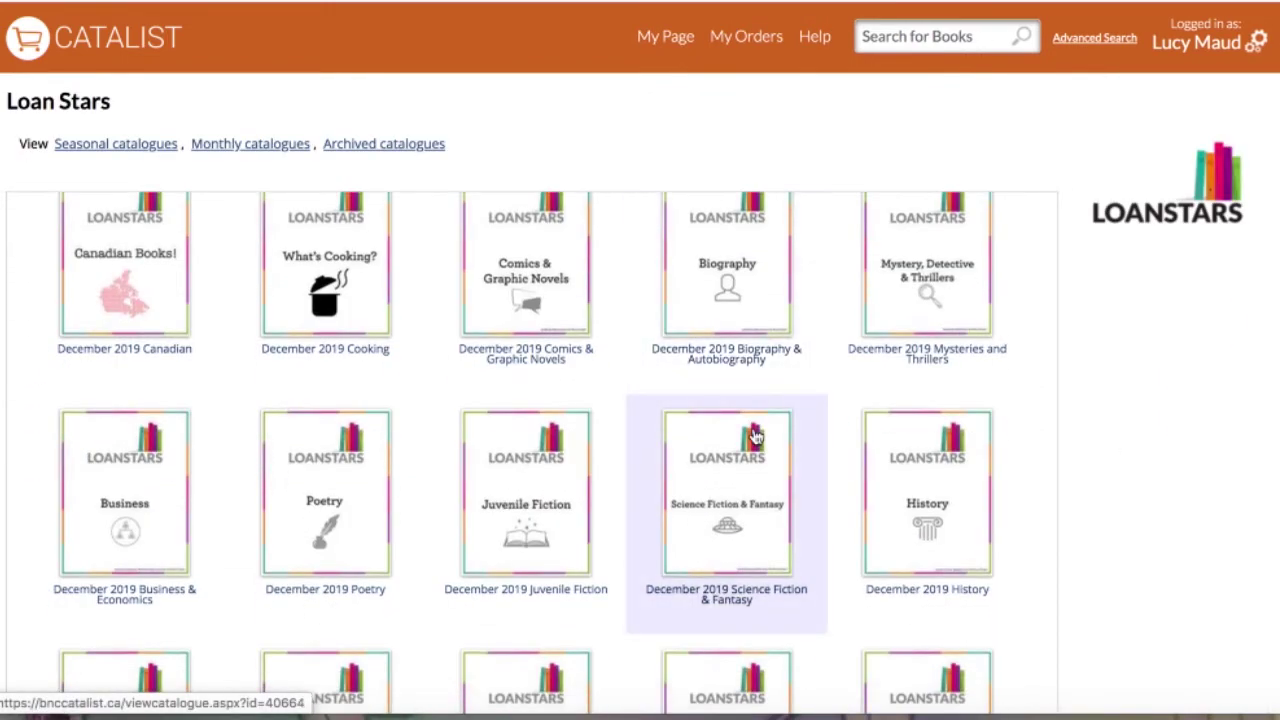
click(942, 490)
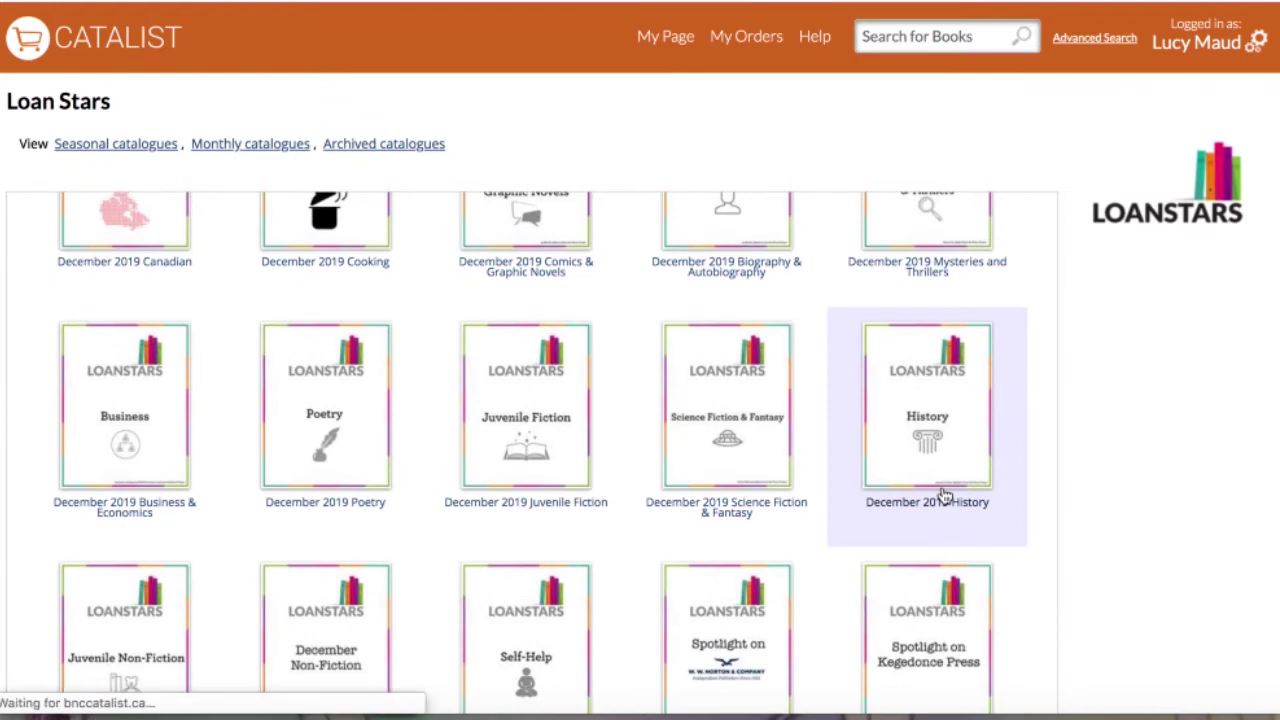
Start an advance reading copy request for A Brief History of Spain, try the Digital and Print preferences, and cancel the request.
scroll(944, 497, down, 2)
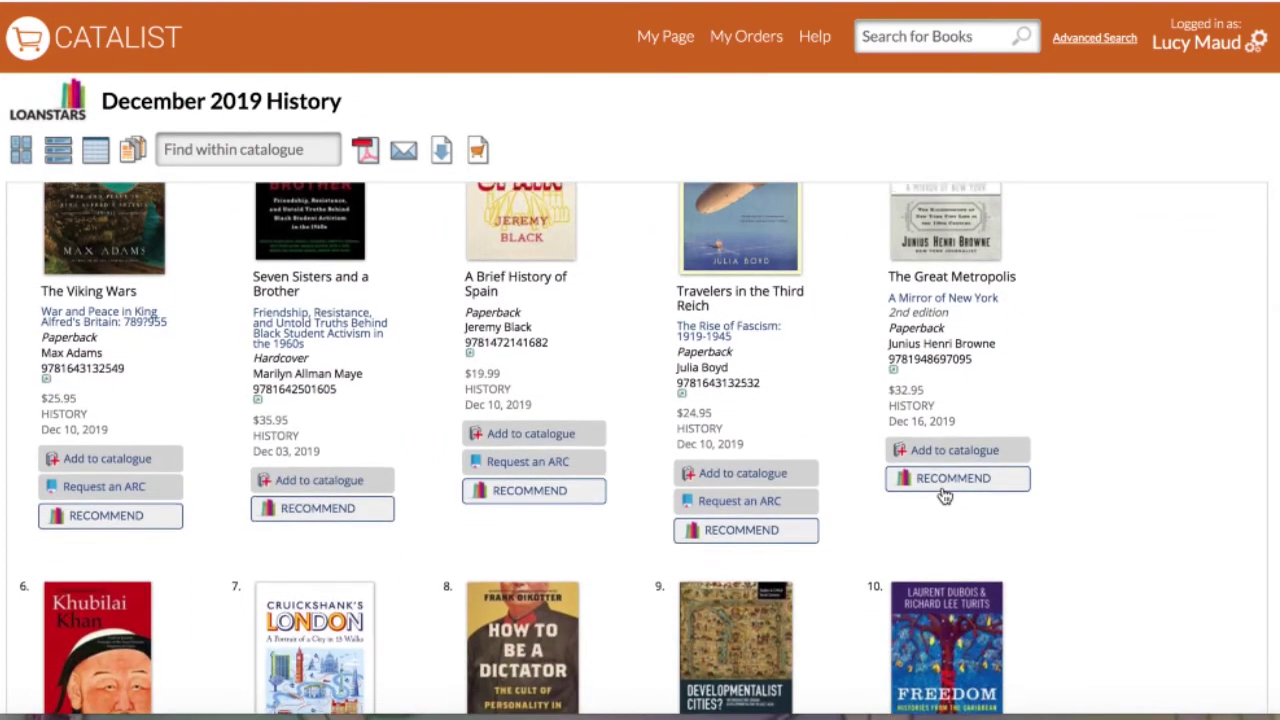
click(518, 462)
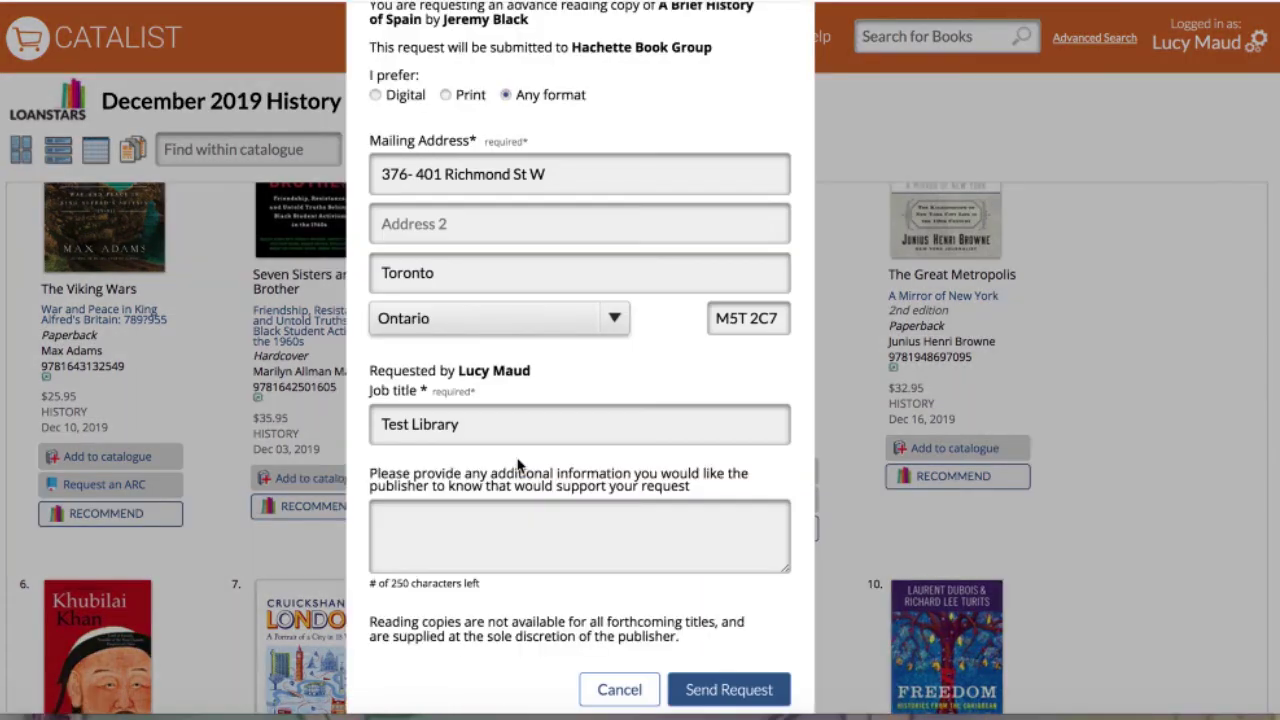
click(376, 95)
click(444, 100)
click(605, 690)
Open the NetGalley request for Freedom Roots from the December 2019 History catalogue.
scroll(740, 428, down, 6)
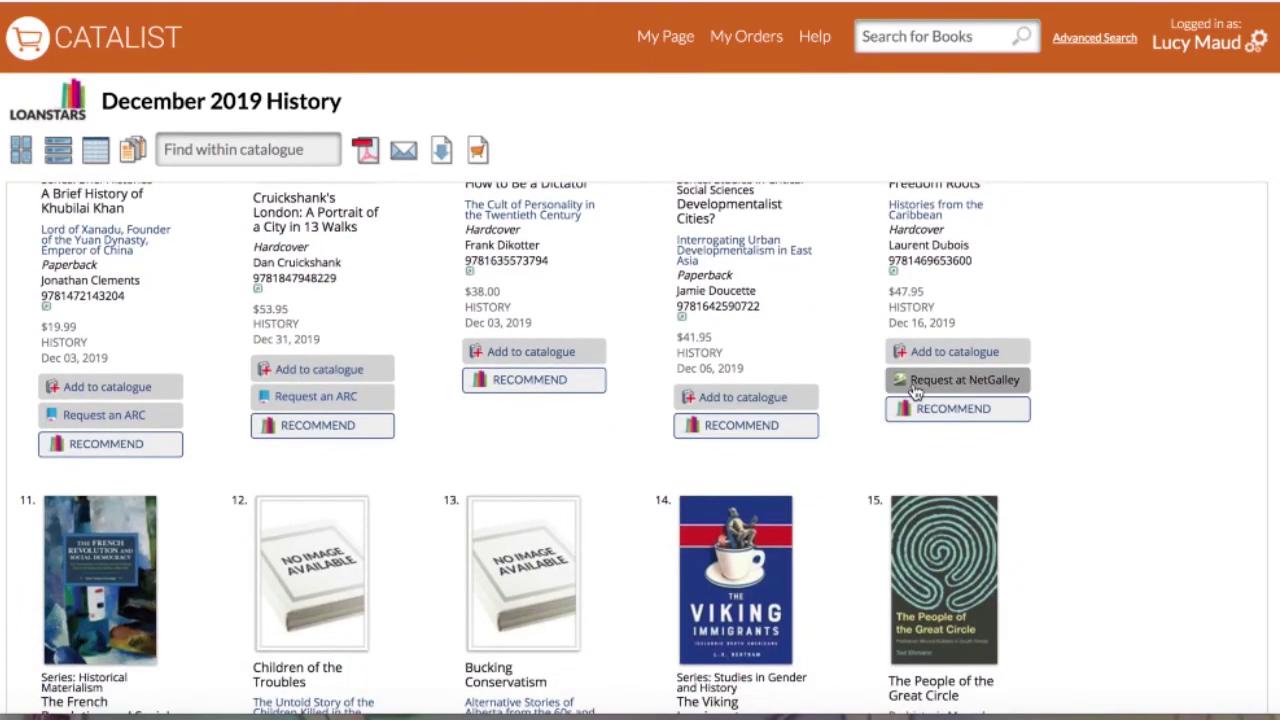
click(916, 390)
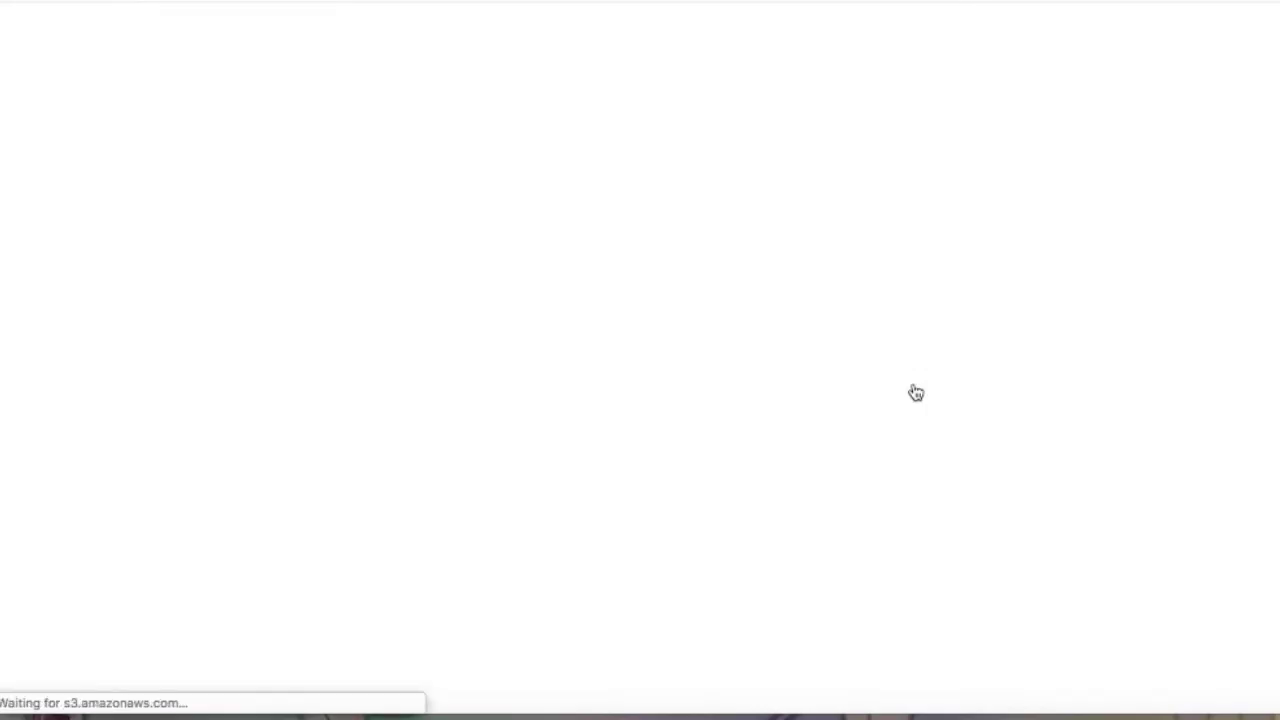
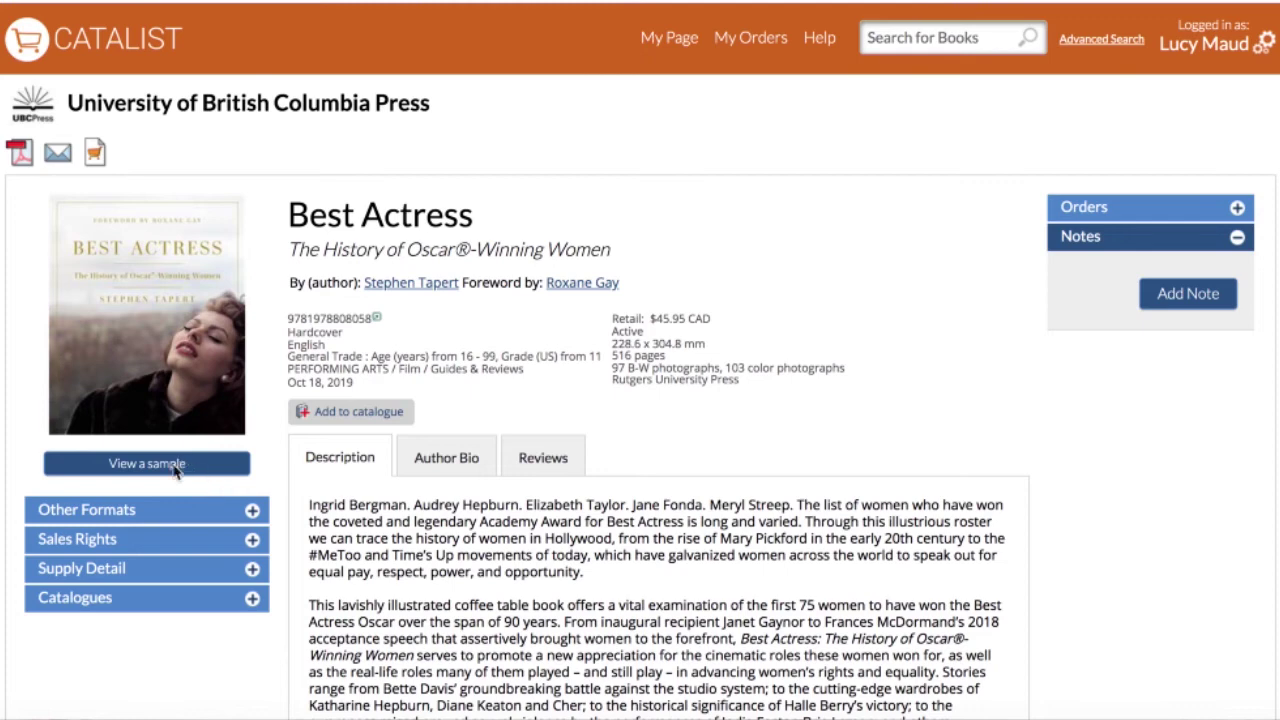
View the sample of Best Actress, adjust its zoom, look through its pages and close it.
click(170, 466)
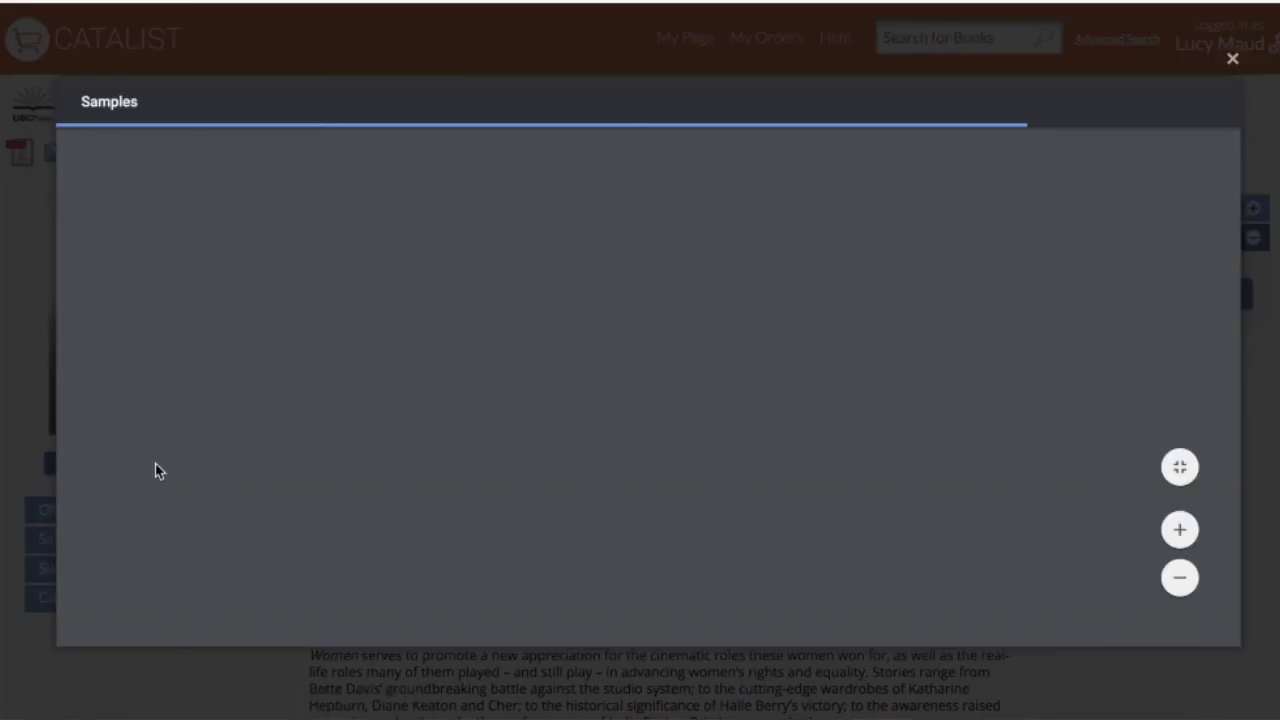
scroll(567, 265, down, 1)
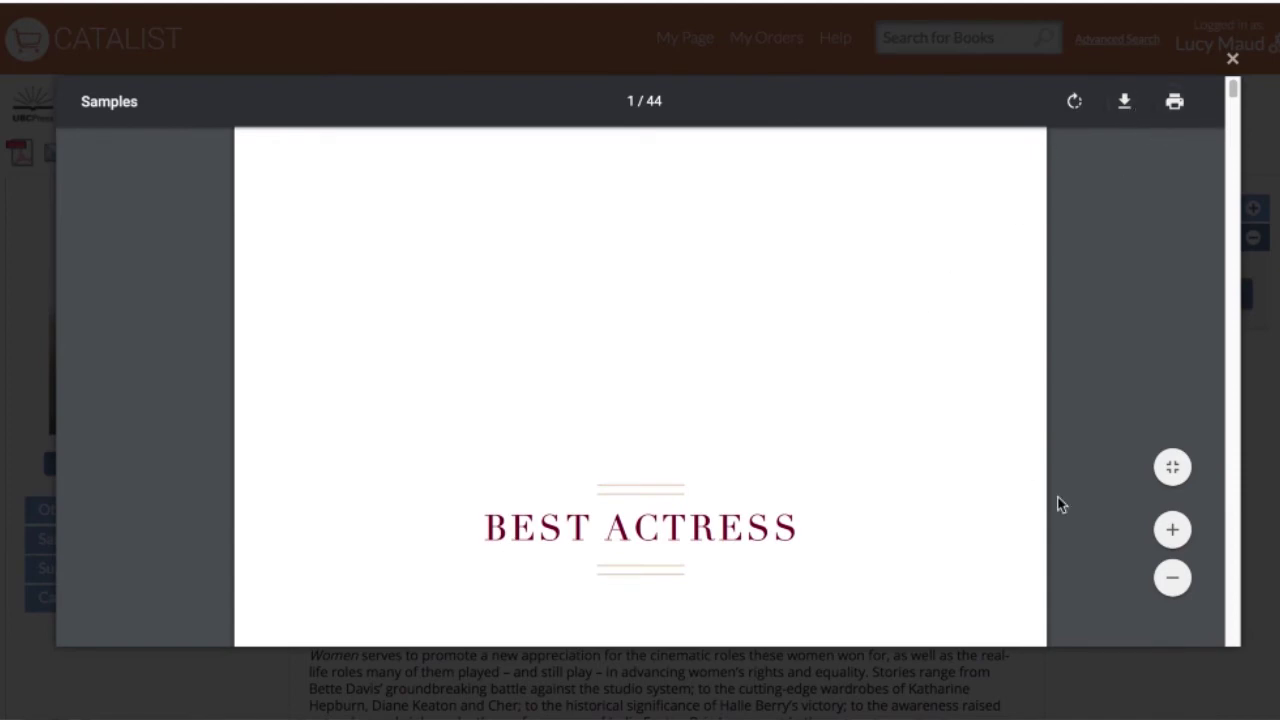
click(1174, 472)
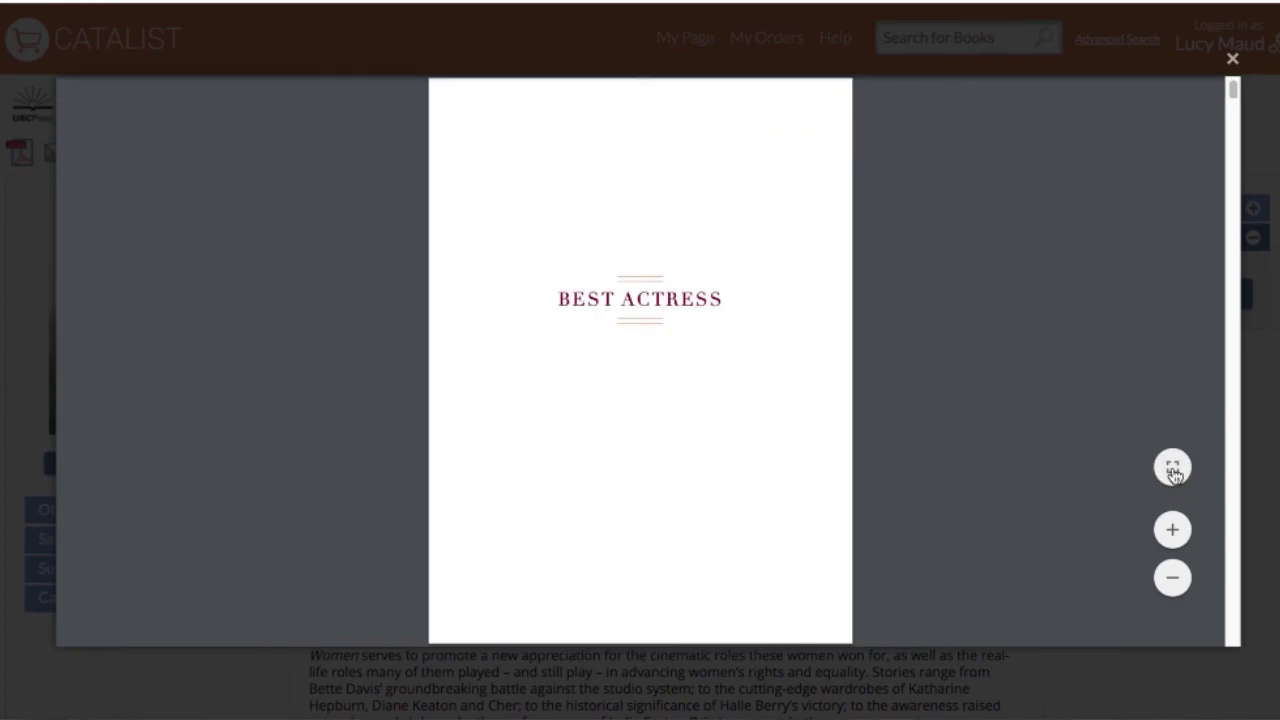
click(1172, 529)
click(1172, 578)
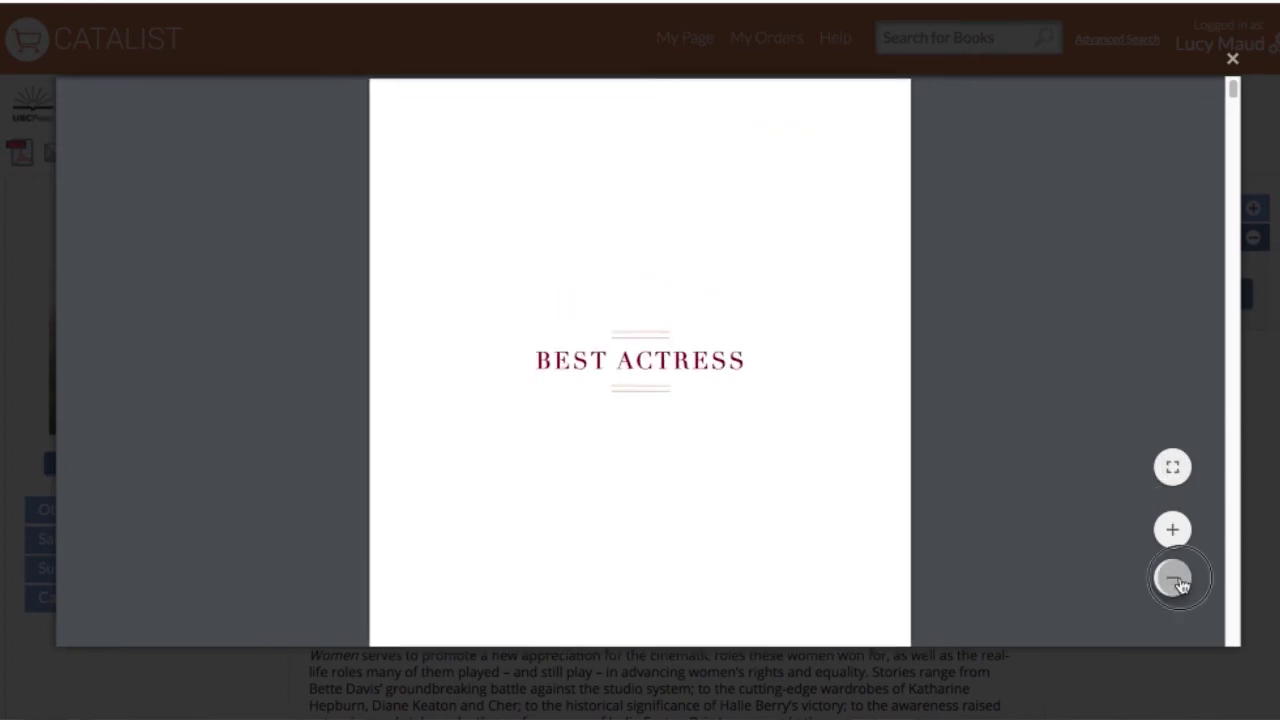
scroll(914, 311, down, 4)
scroll(914, 312, down, 5)
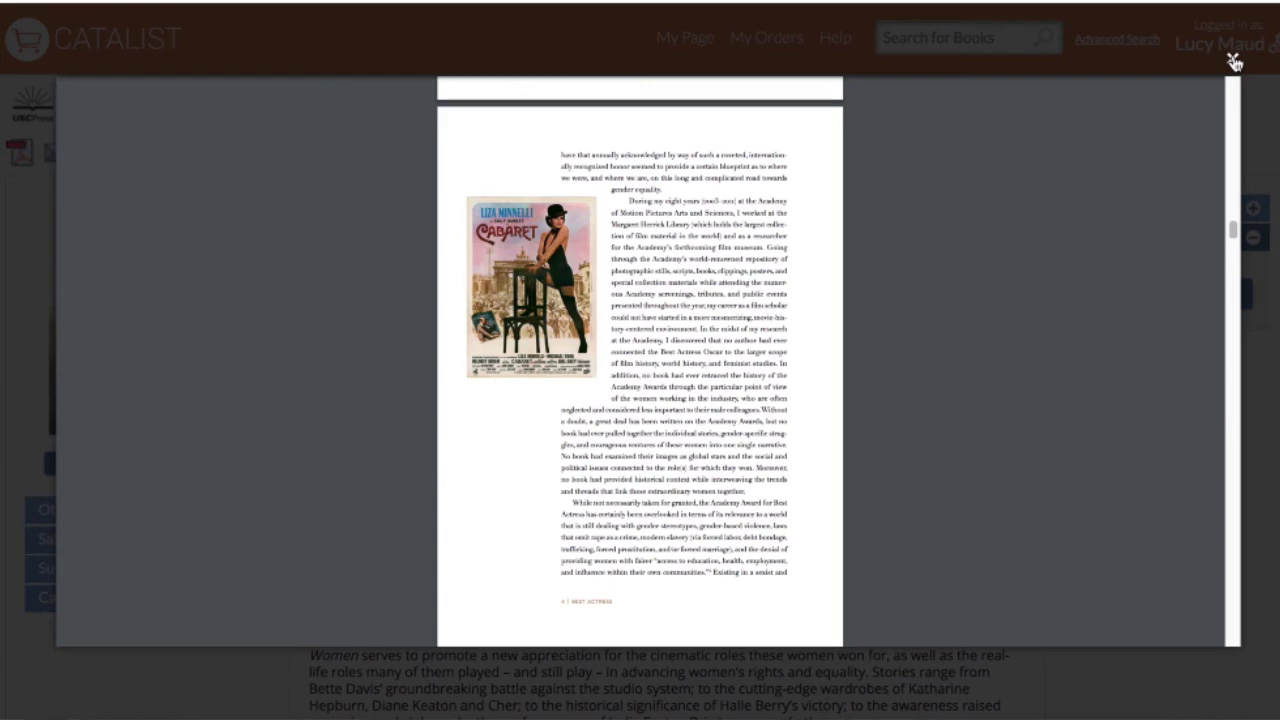
click(1233, 62)
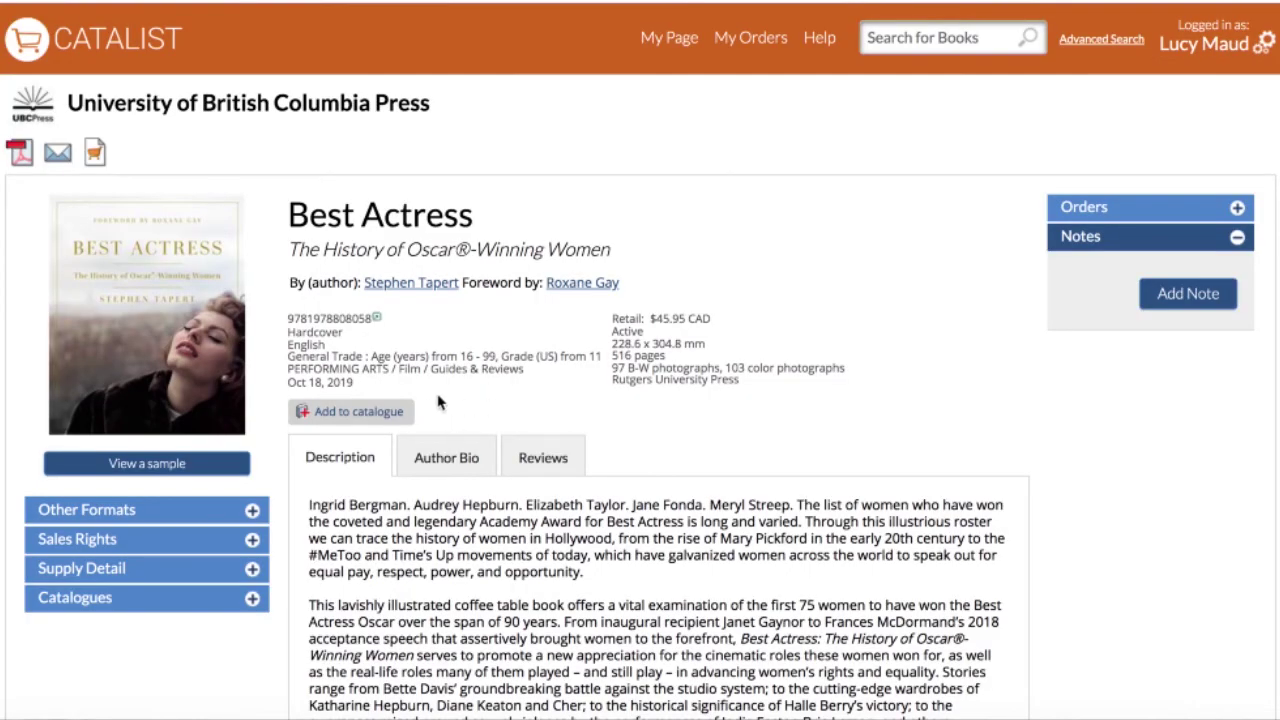
Return to the Loan Stars catalogues from the home page and open December 2019 Science Fiction & Fantasy.
click(38, 52)
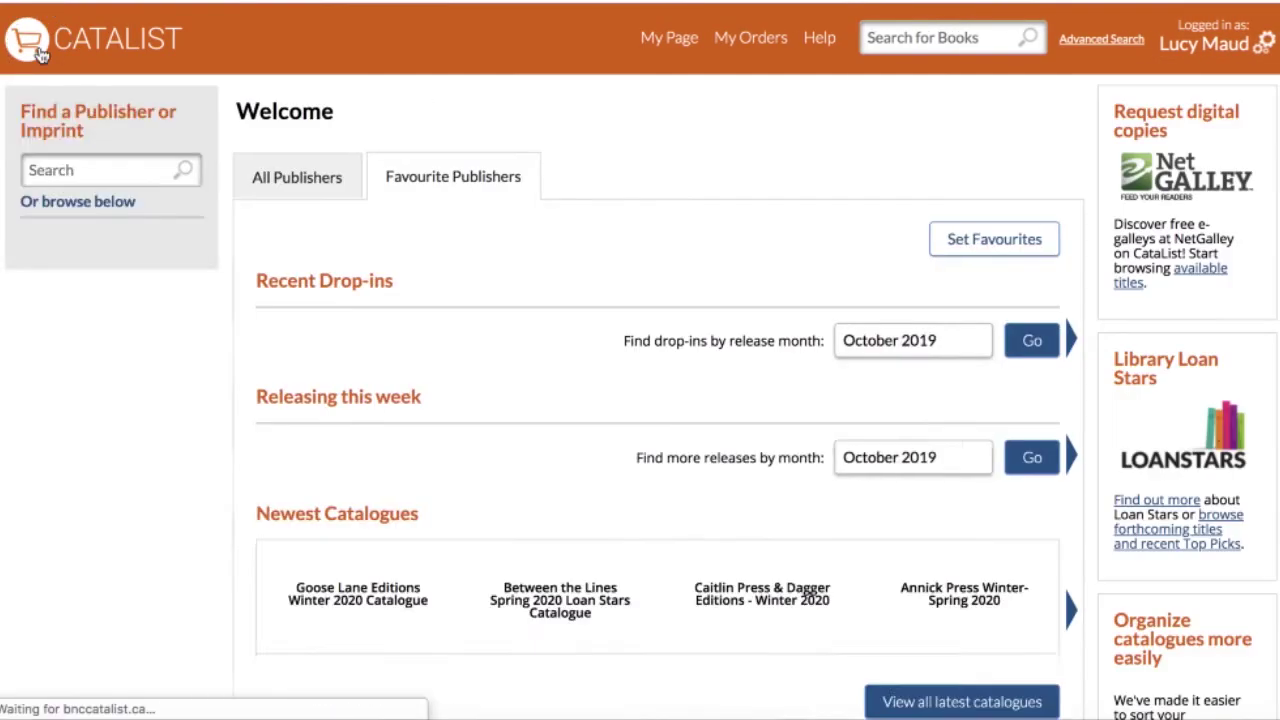
click(1140, 530)
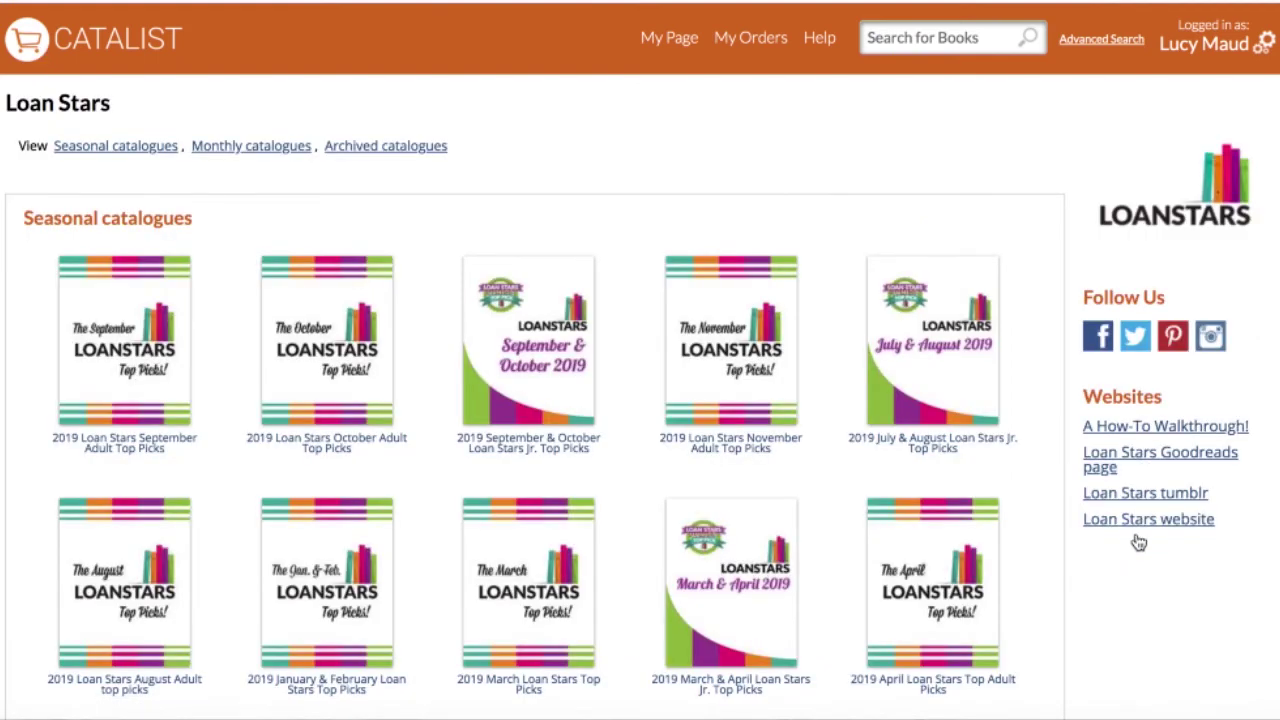
scroll(1139, 542, down, 7)
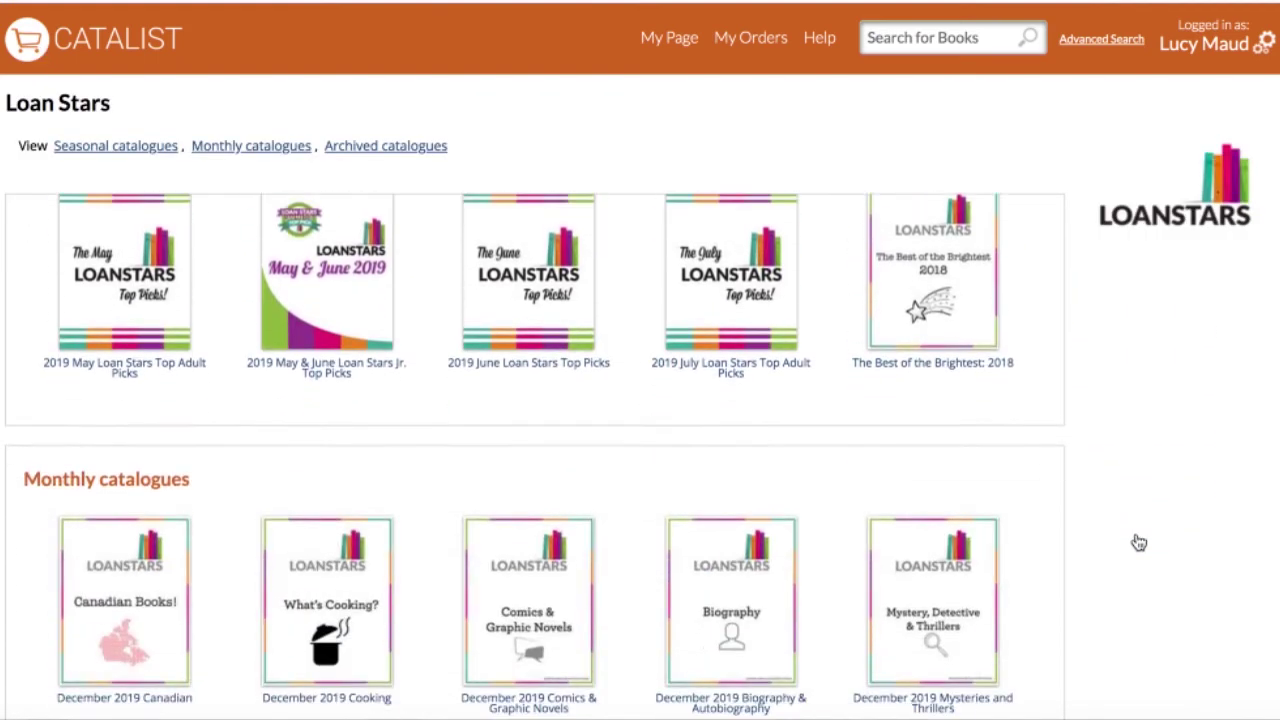
scroll(492, 484, down, 3)
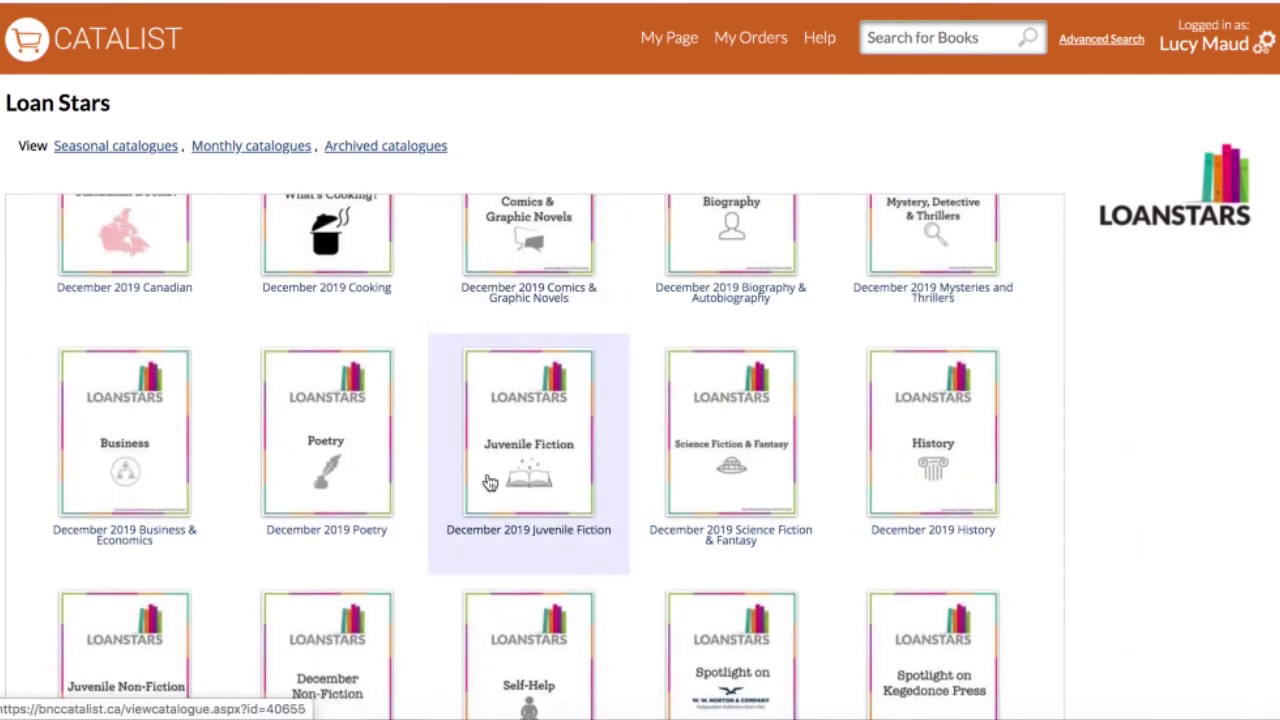
click(684, 498)
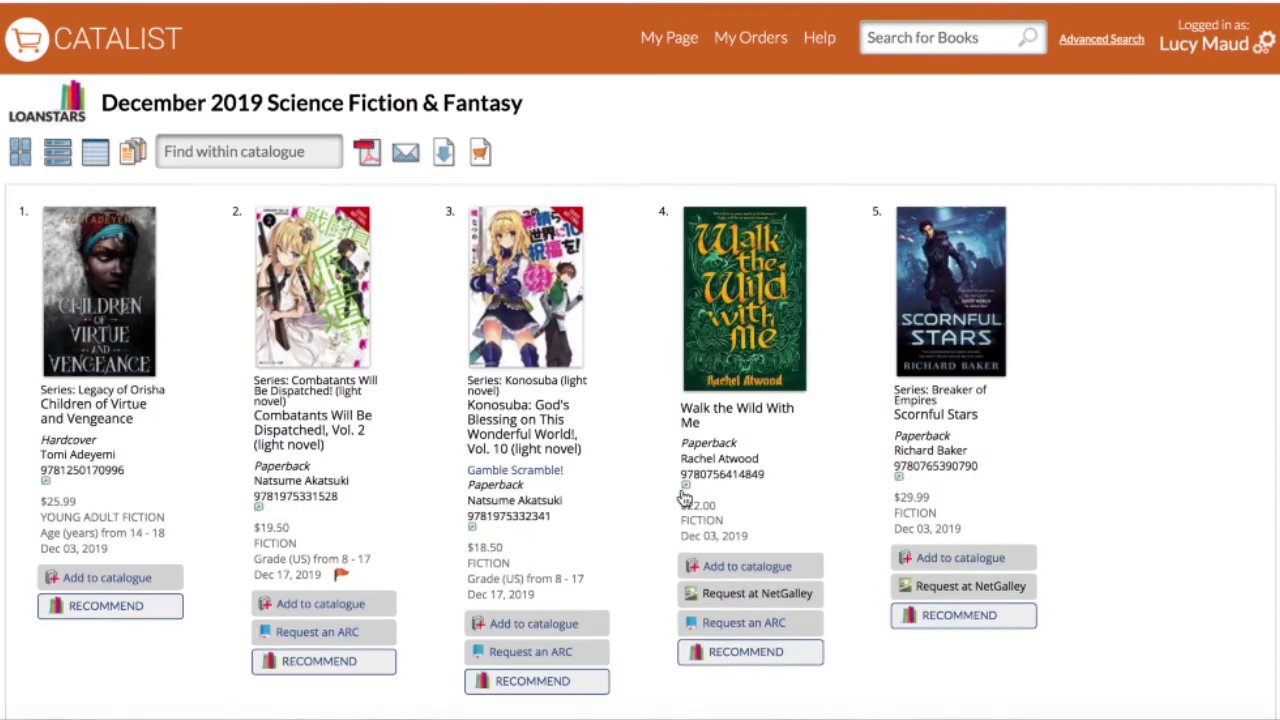
Recommend Walk the Wild With Me as a Loan Stars pick with the review "this book was the bestest" and save it.
scroll(684, 498, down, 3)
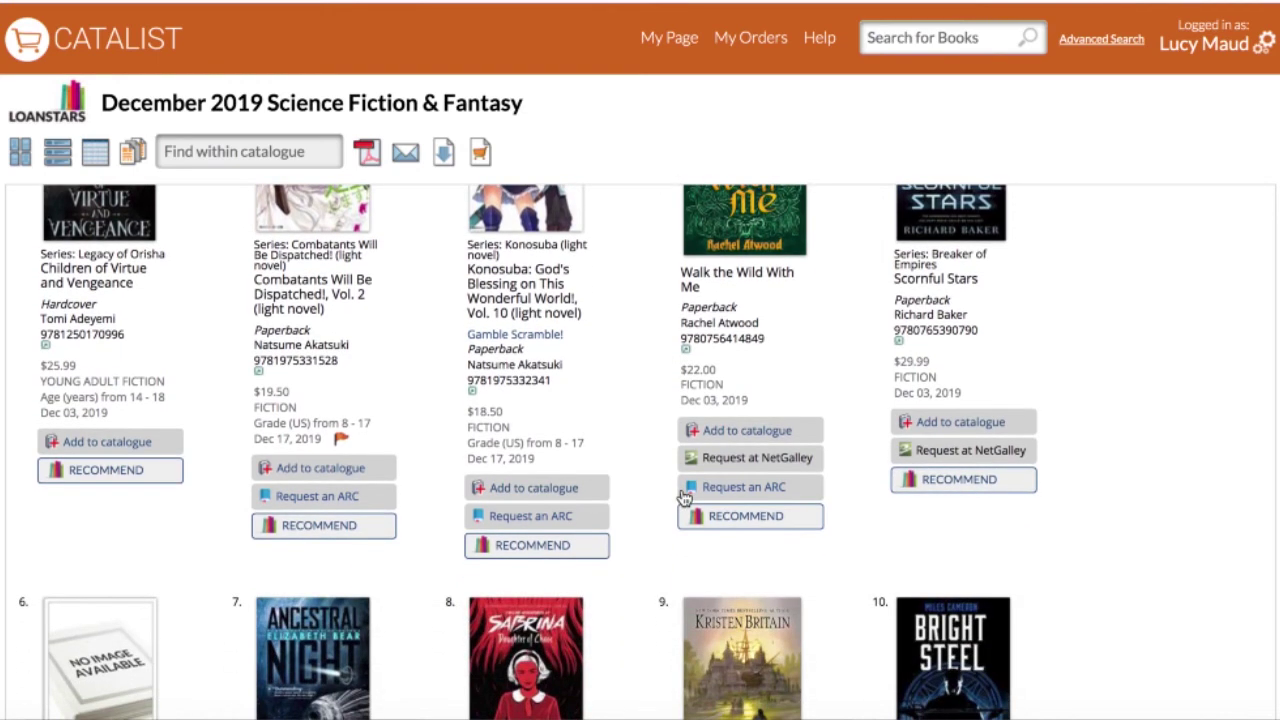
click(742, 518)
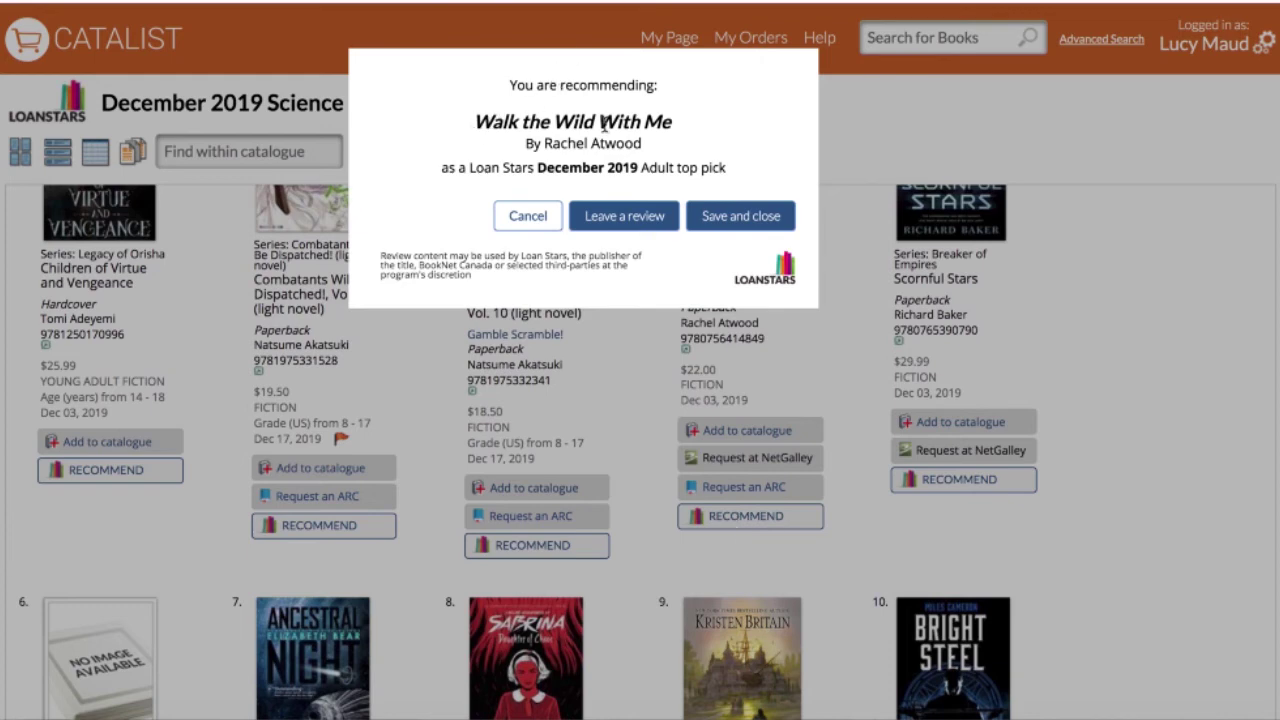
click(620, 230)
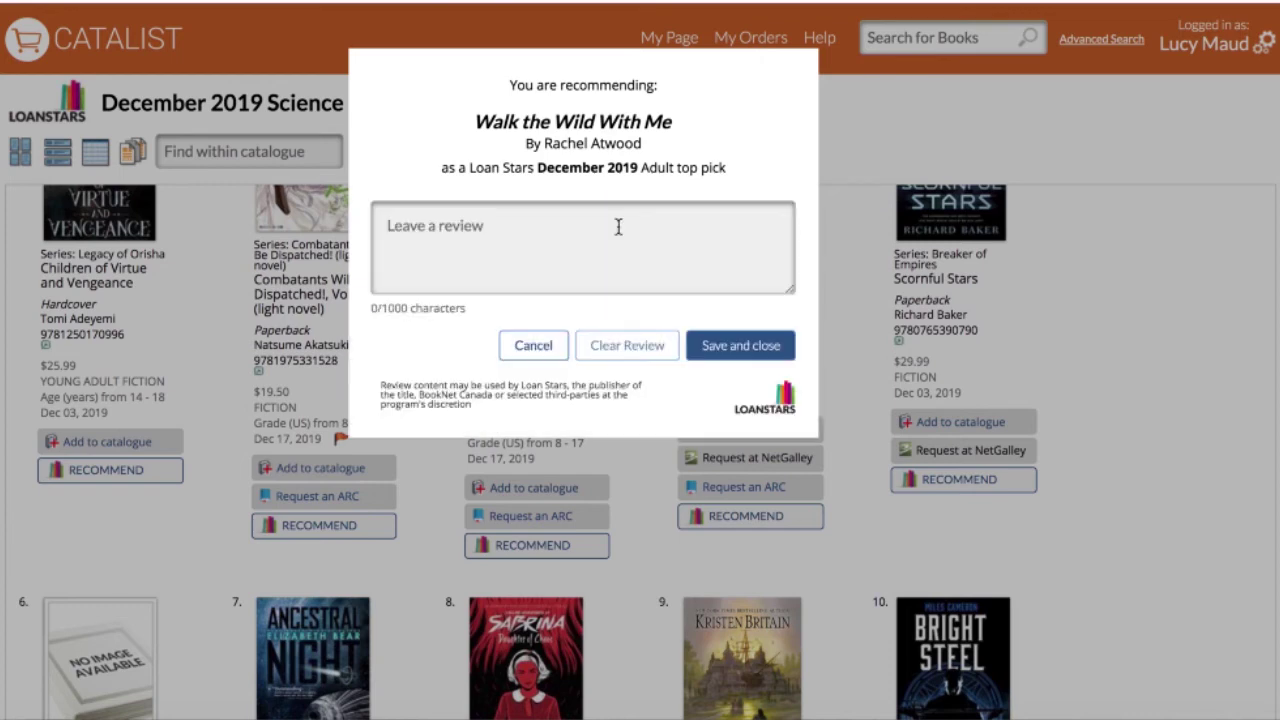
click(618, 227)
text(this)
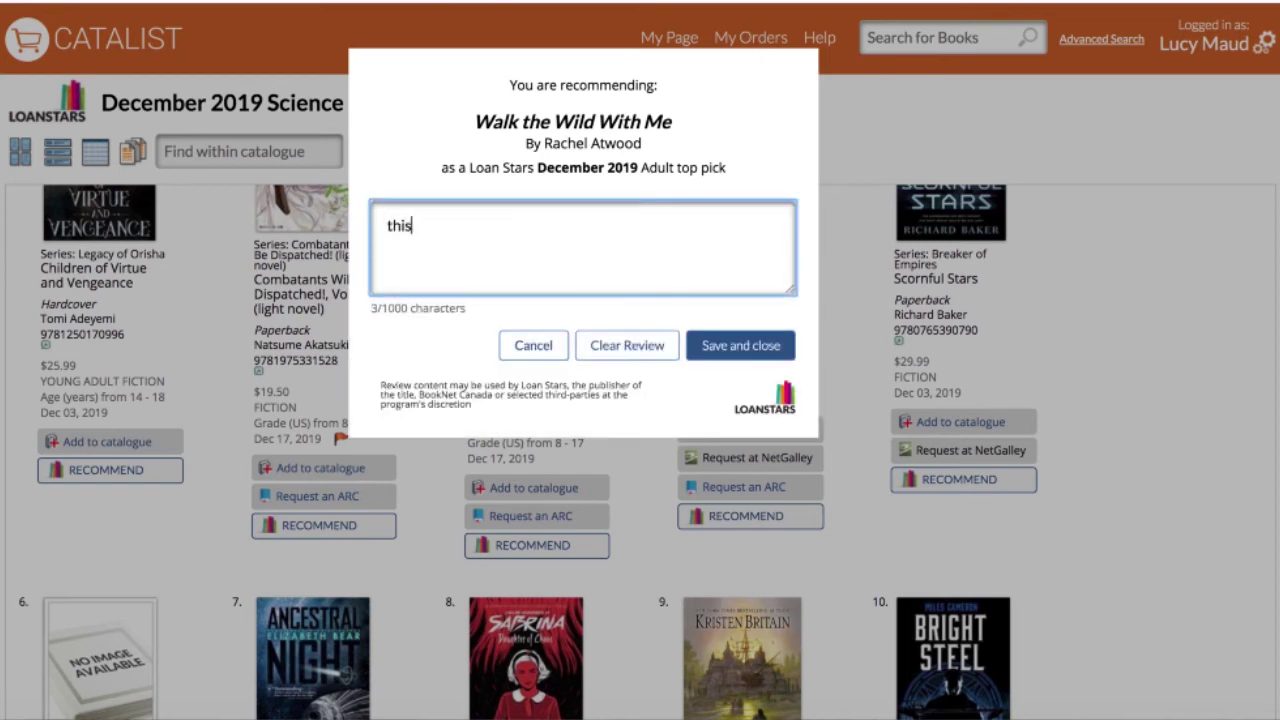
text( book was th)
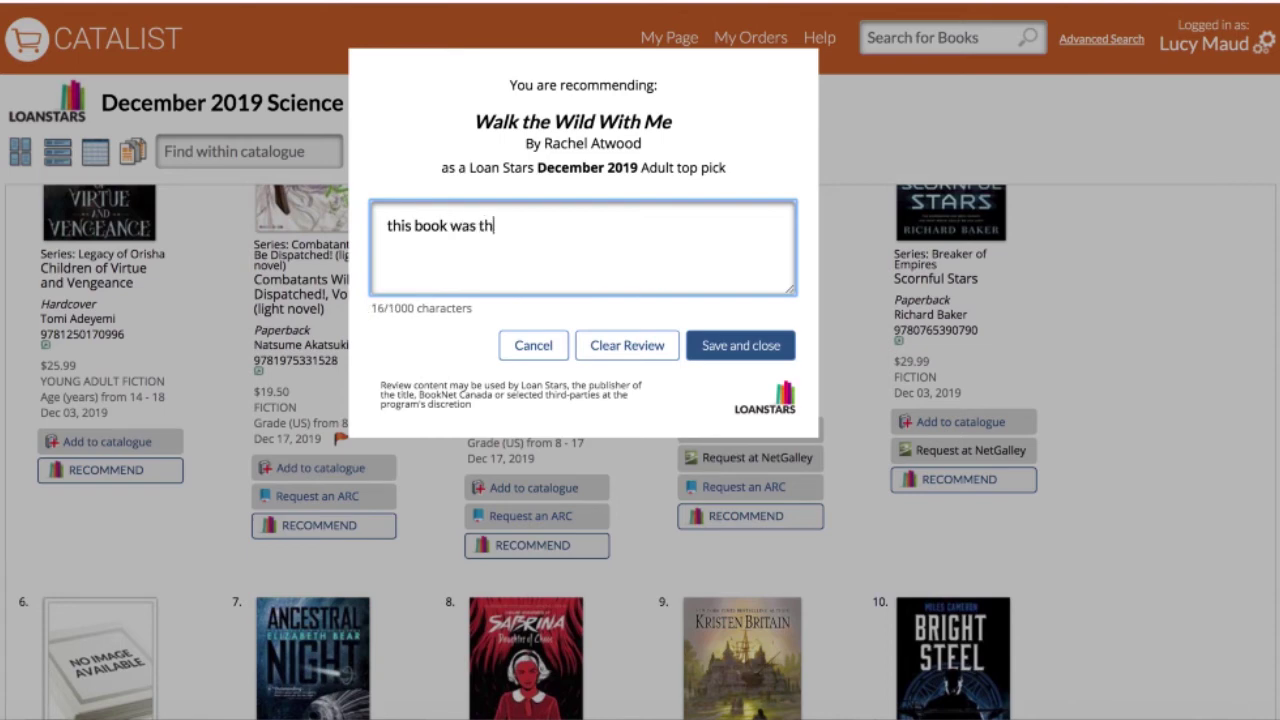
text(e bestest)
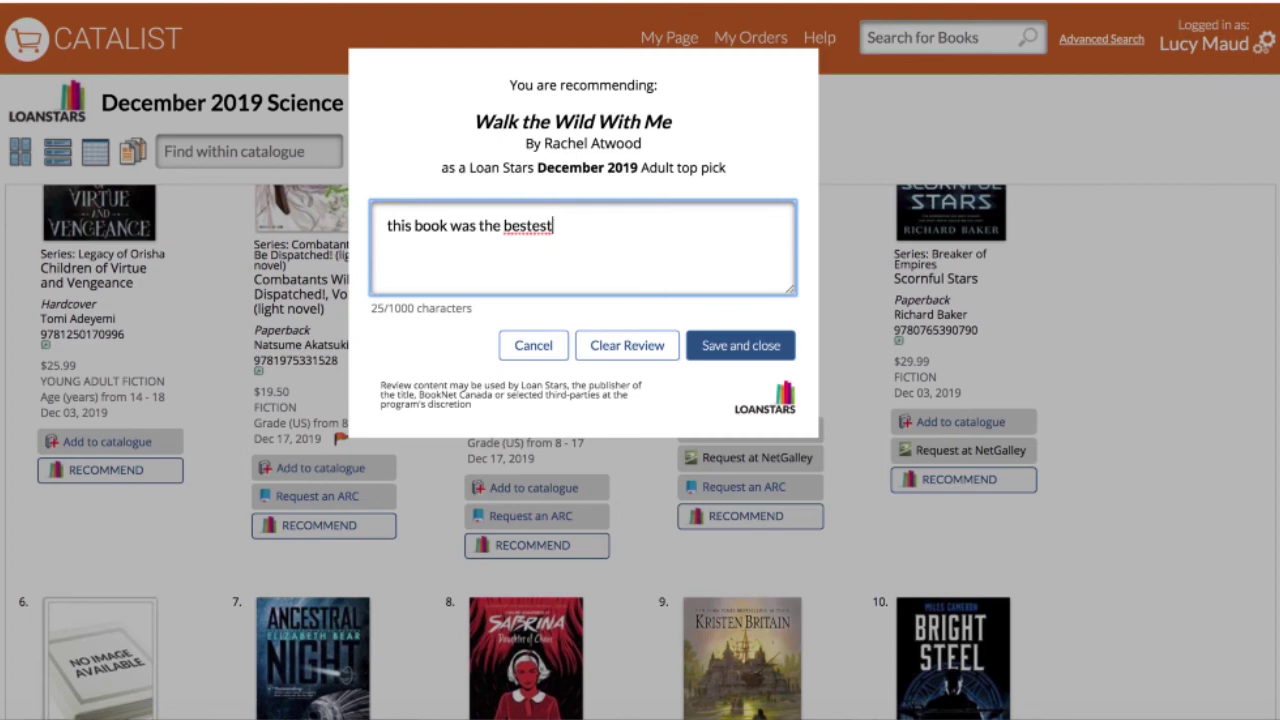
click(724, 340)
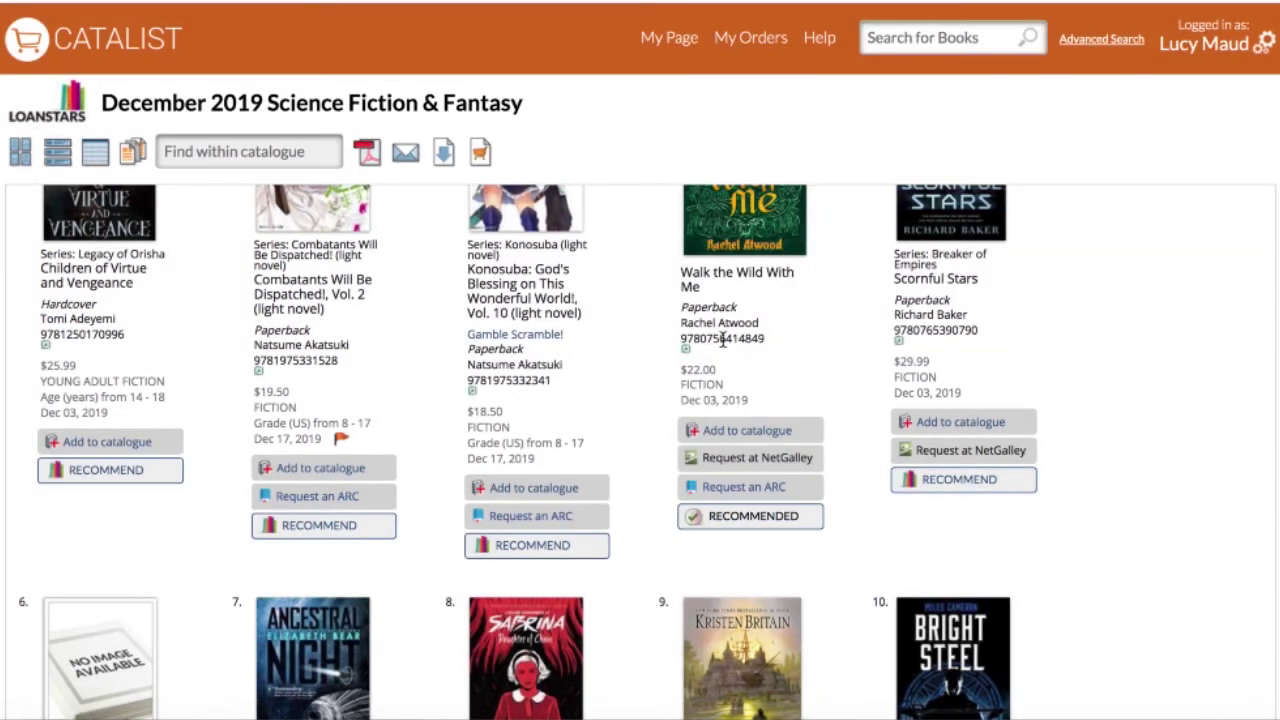
Reopen the recommendation for Walk the Wild With Me, delete its review text and save the change.
click(714, 528)
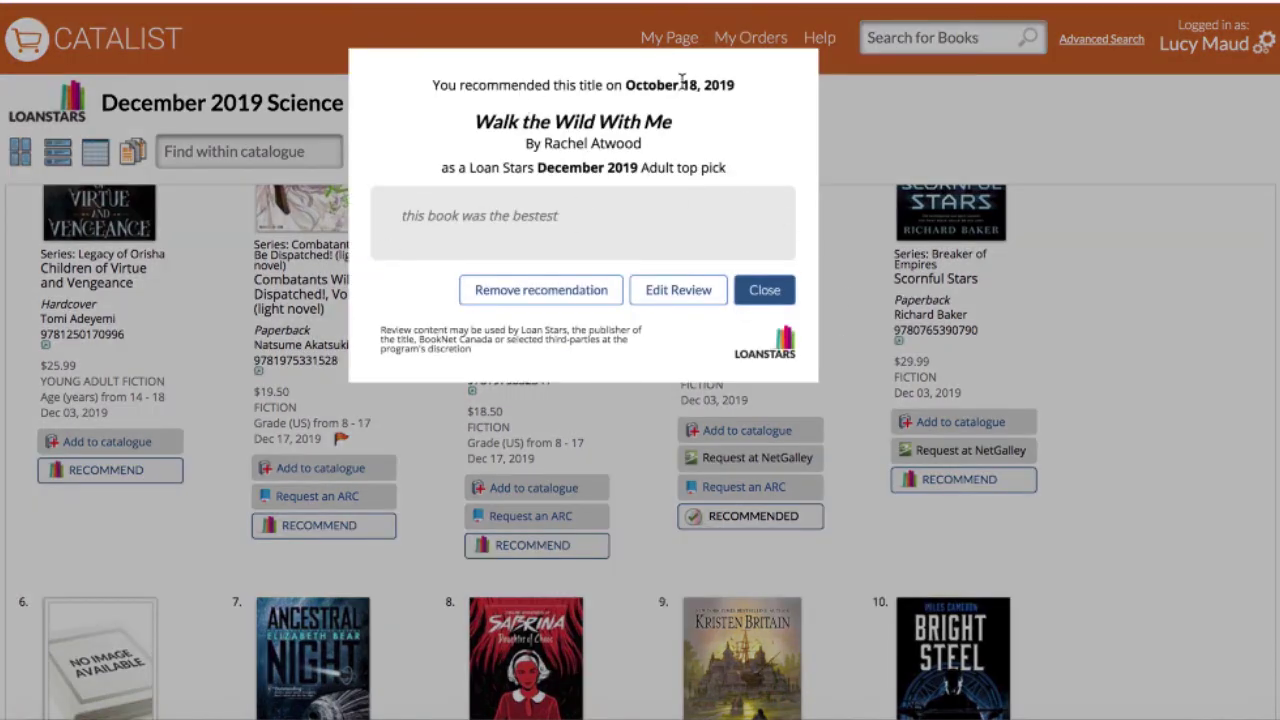
click(685, 288)
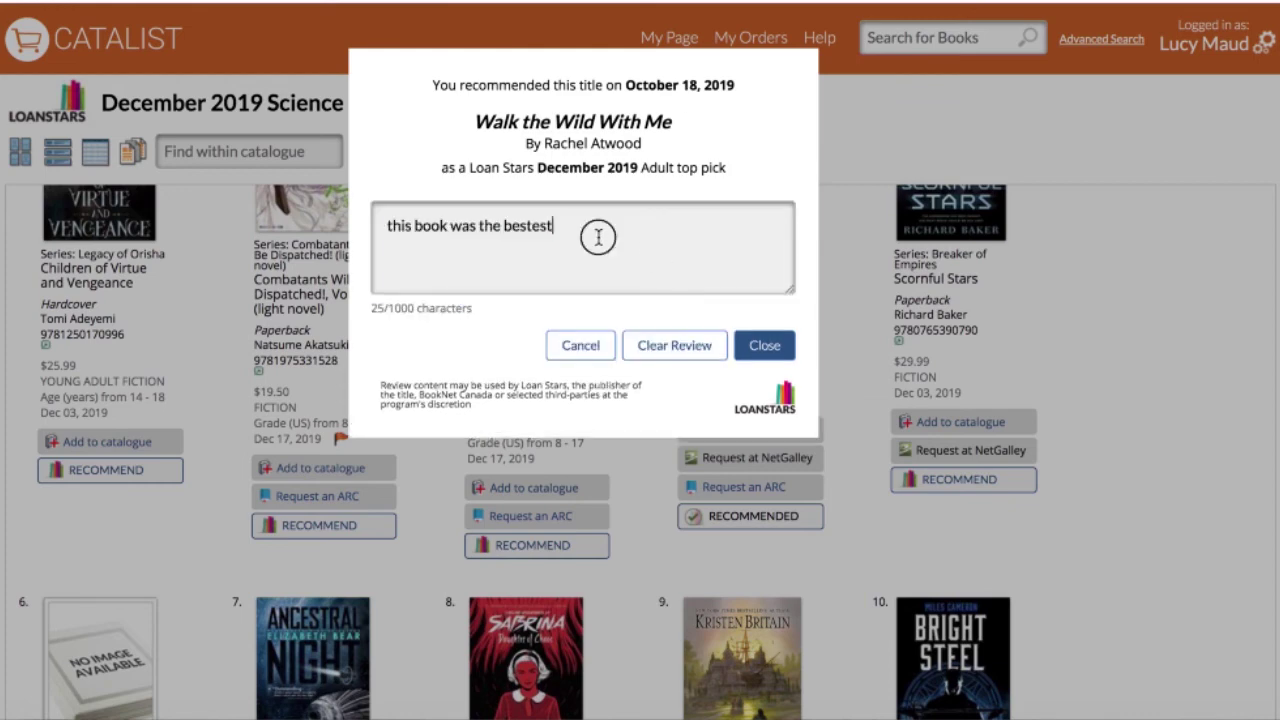
drag(597, 234, 383, 214)
key(BackSpace)
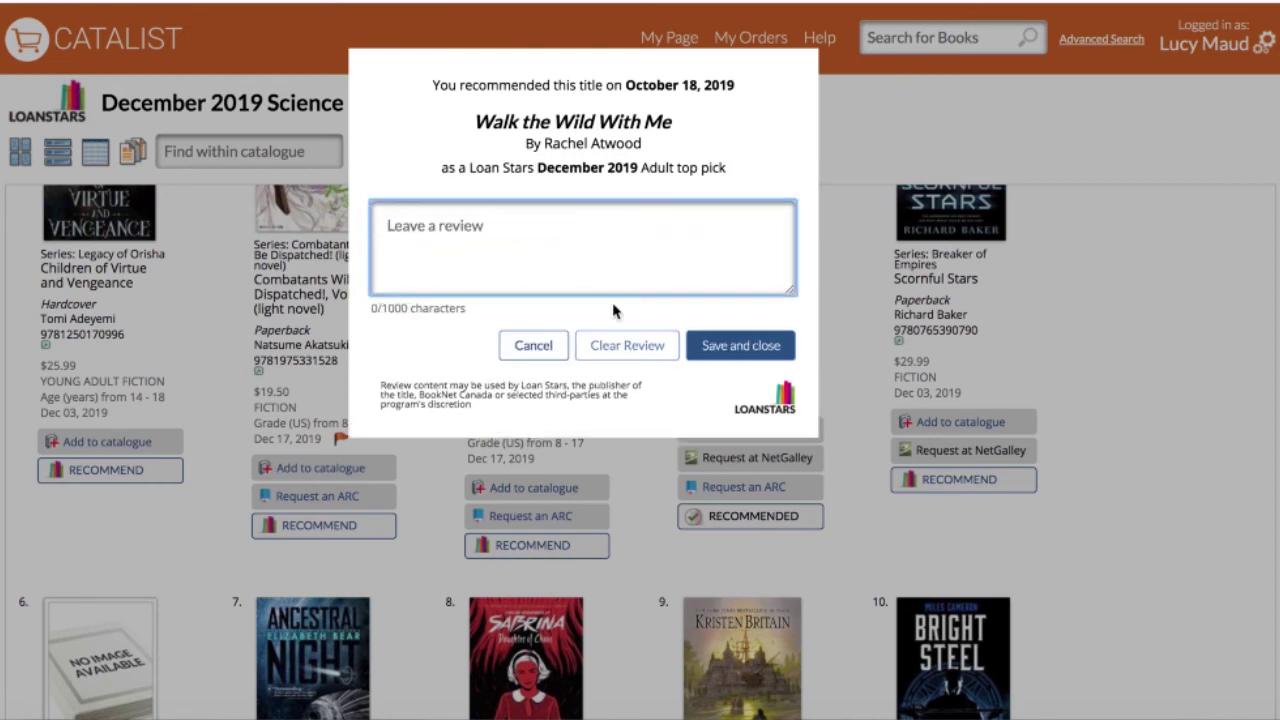
click(740, 353)
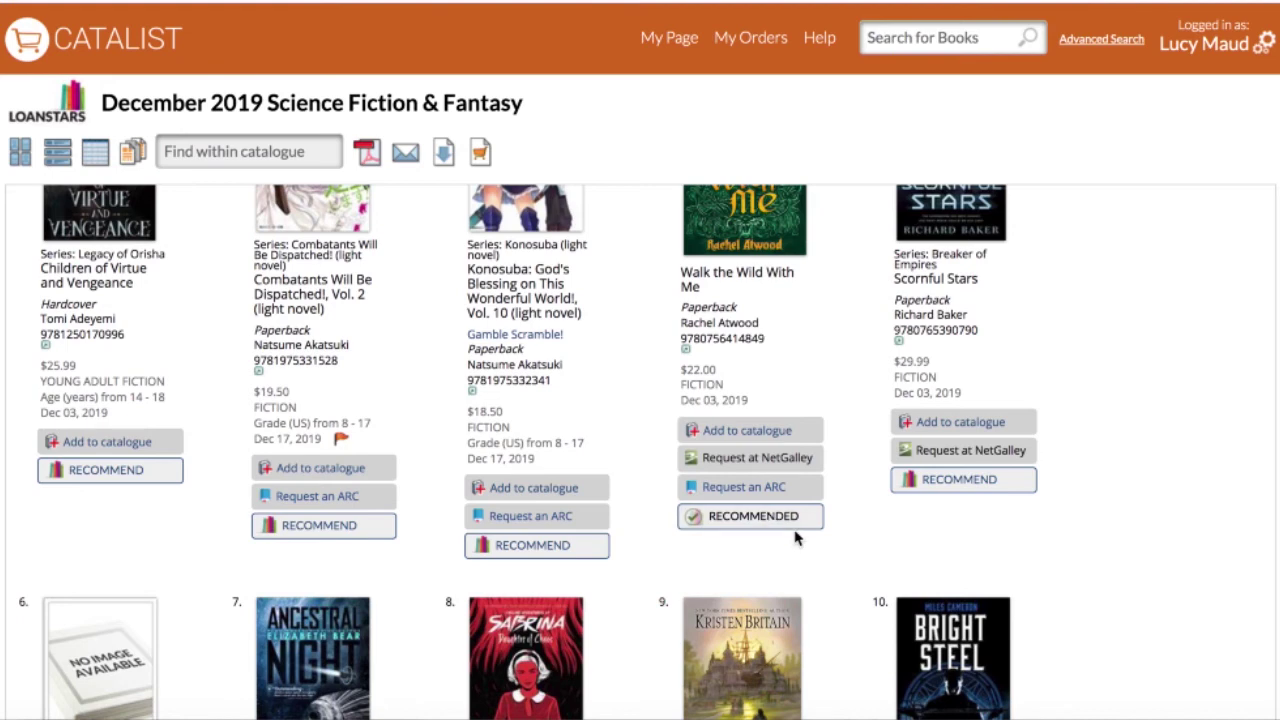
View the details page of Walk the Wild With Me, and browse the whole catalogue in the detailed list view.
click(724, 280)
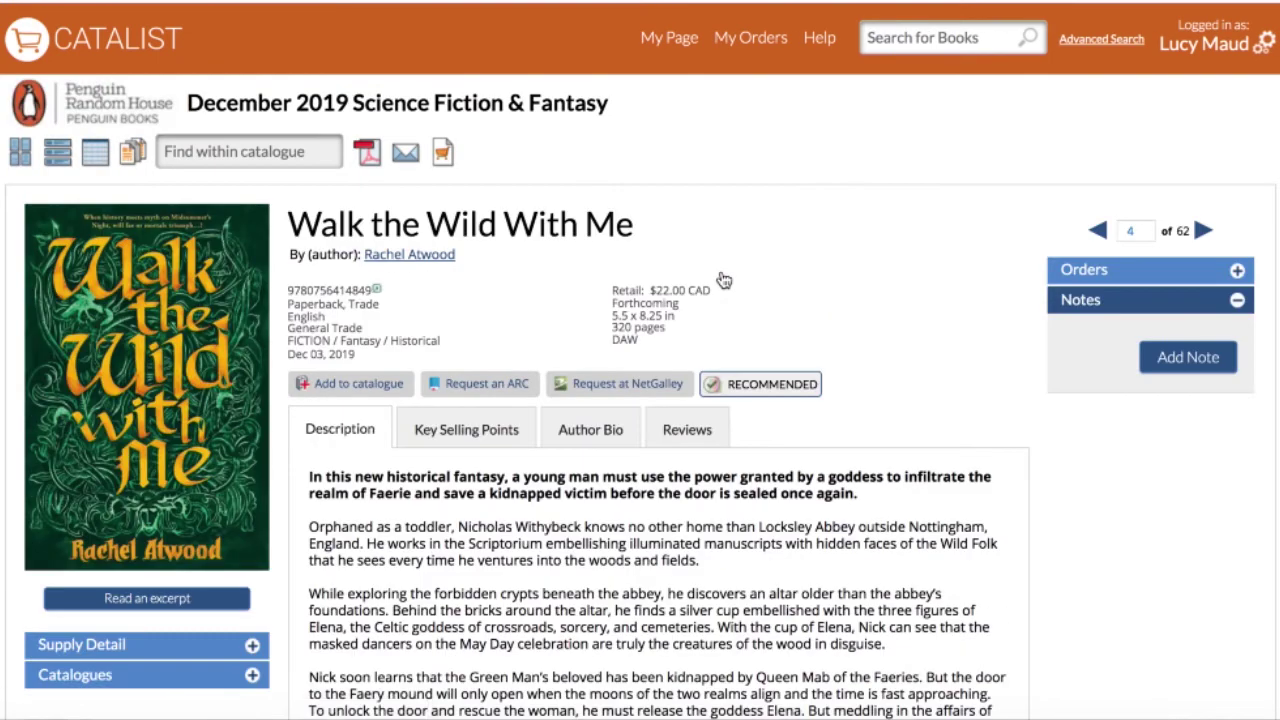
click(57, 156)
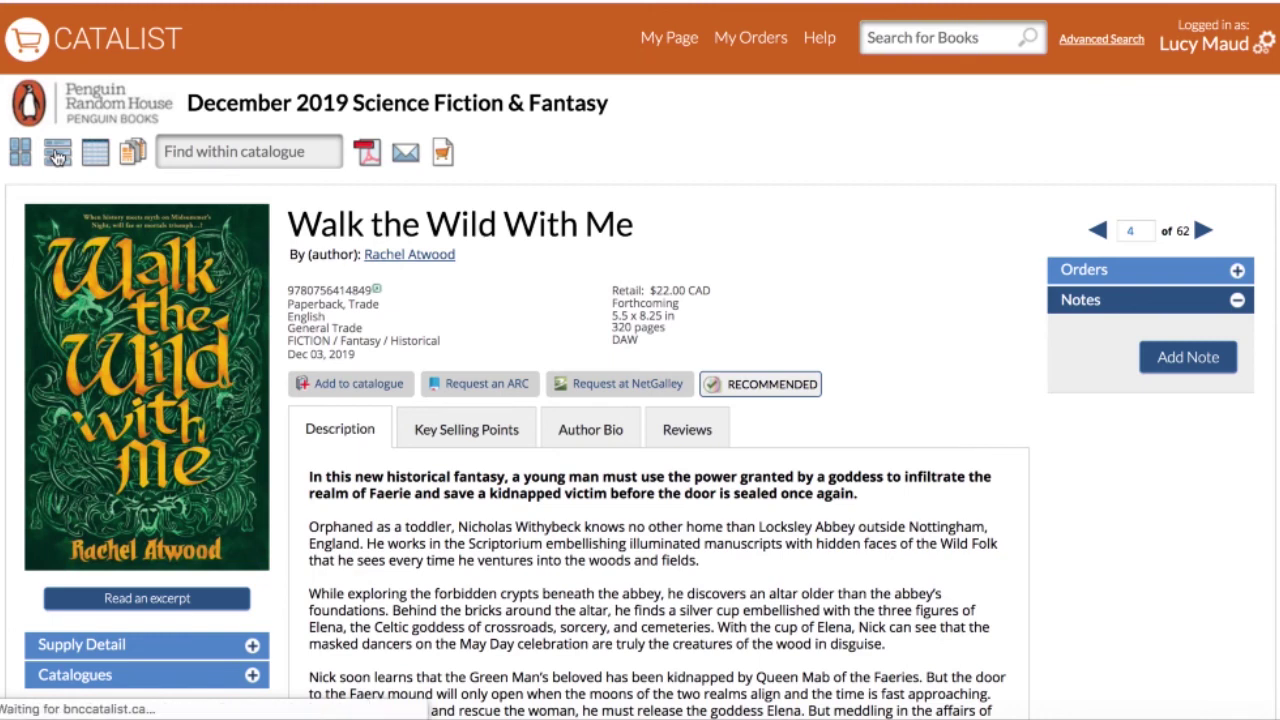
scroll(547, 345, down, 15)
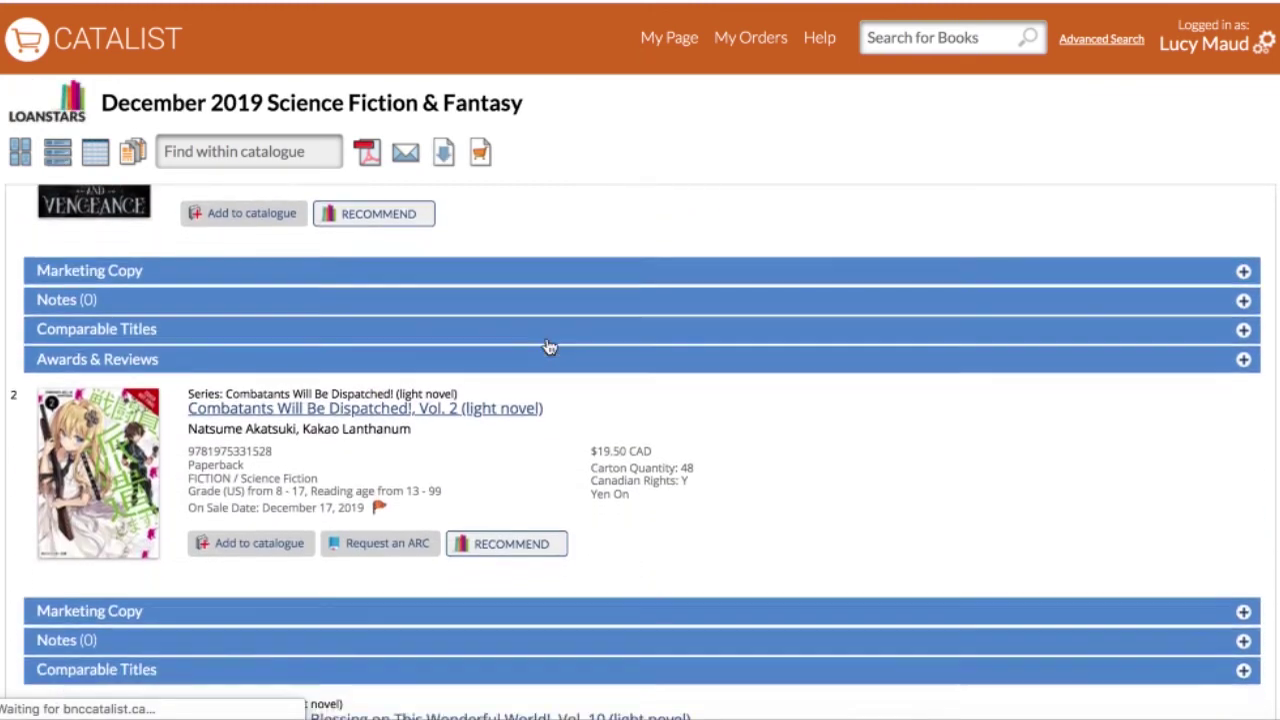
scroll(547, 345, down, 1)
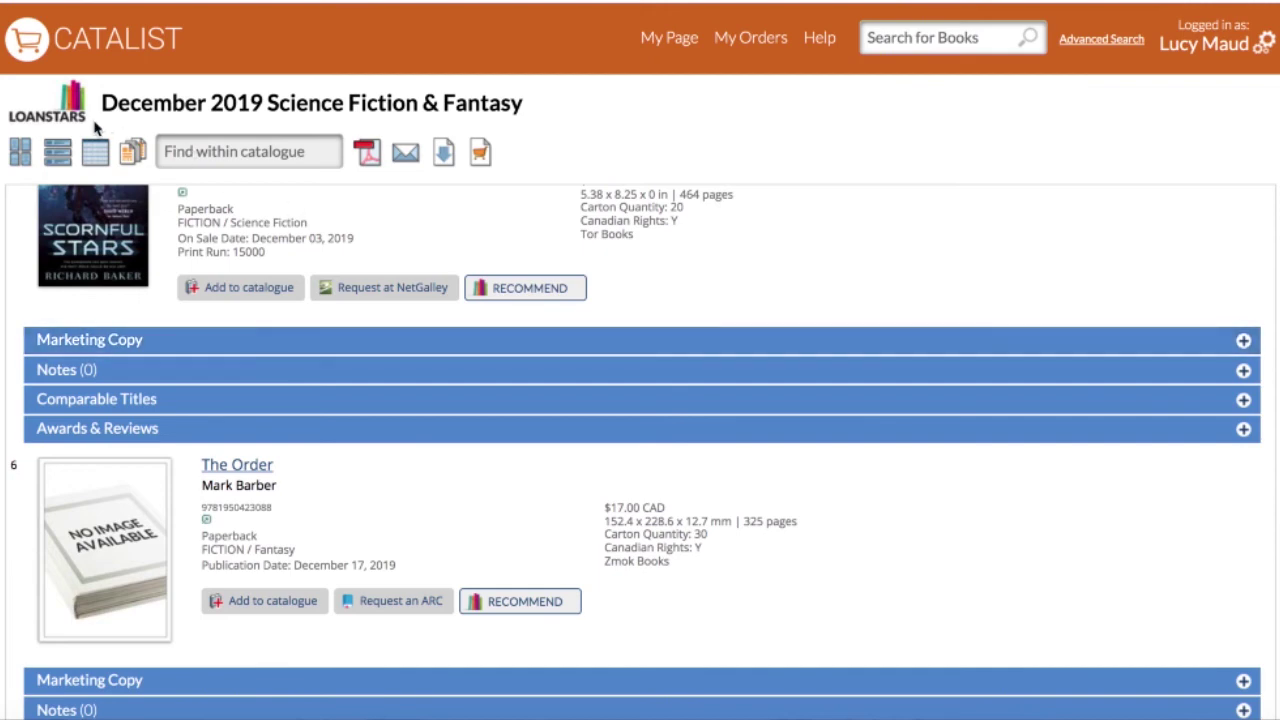
Return to the Loan Stars catalogue overview and look through the December 2019 catalogues and the archived catalogues option.
click(58, 110)
click(393, 148)
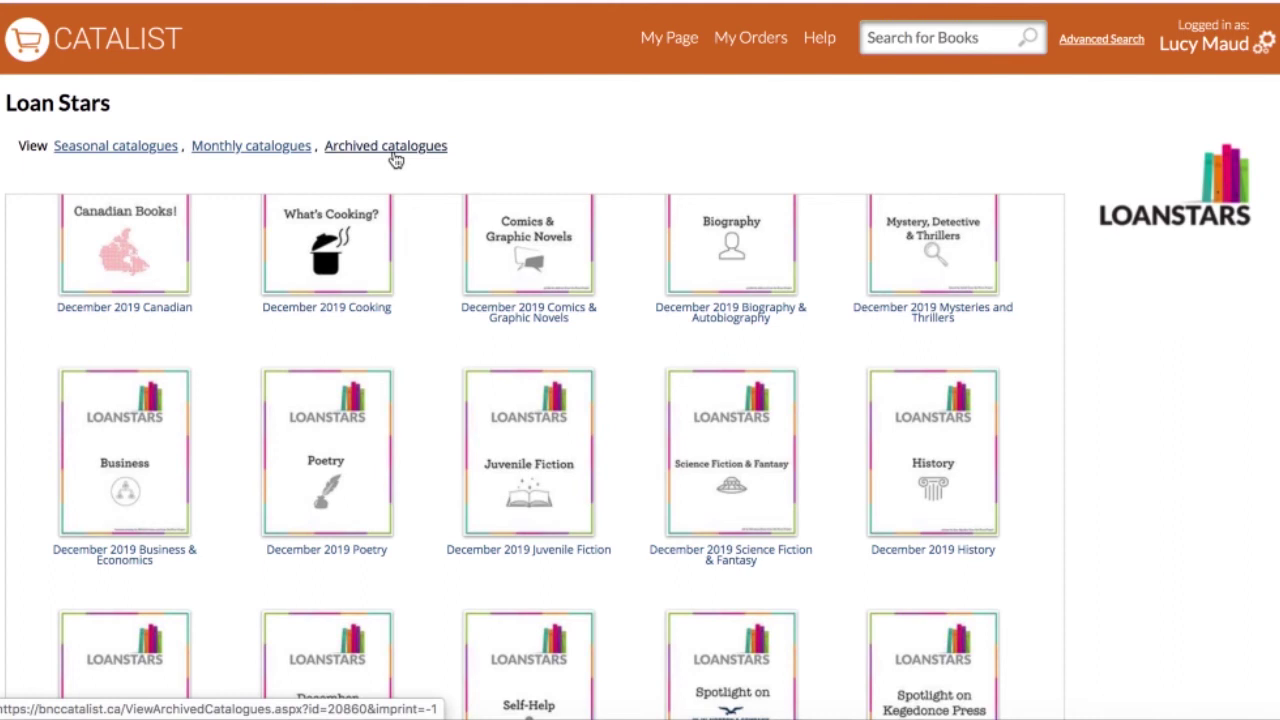
scroll(395, 160, down, 3)
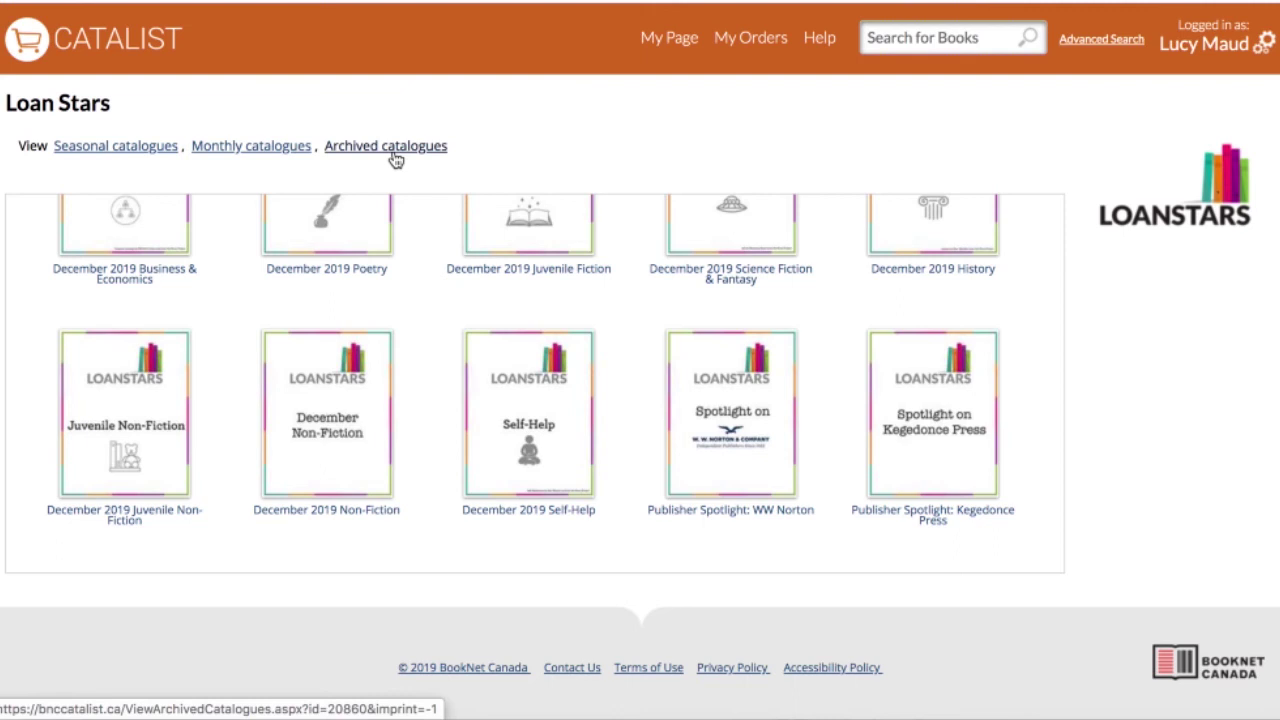
Open the CataList Help Manual, view its resources for libraries and follow the Loan Stars program information.
click(821, 46)
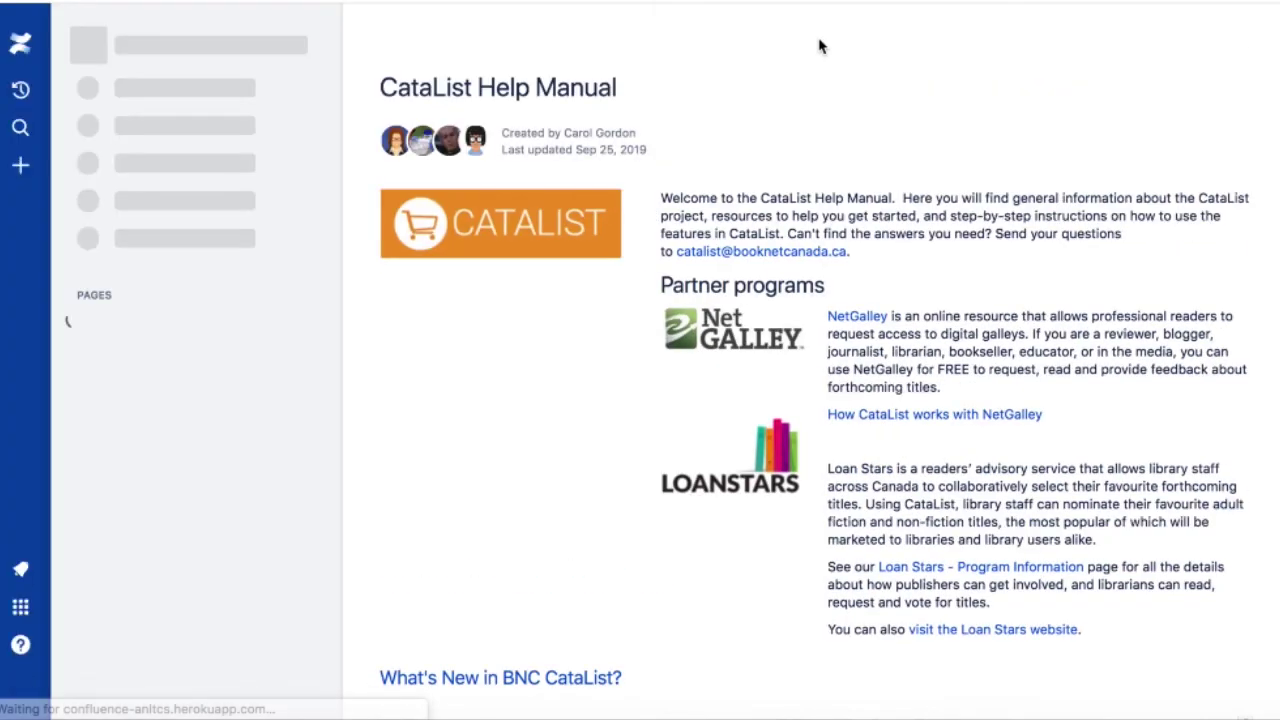
scroll(820, 43, down, 2)
scroll(820, 40, down, 4)
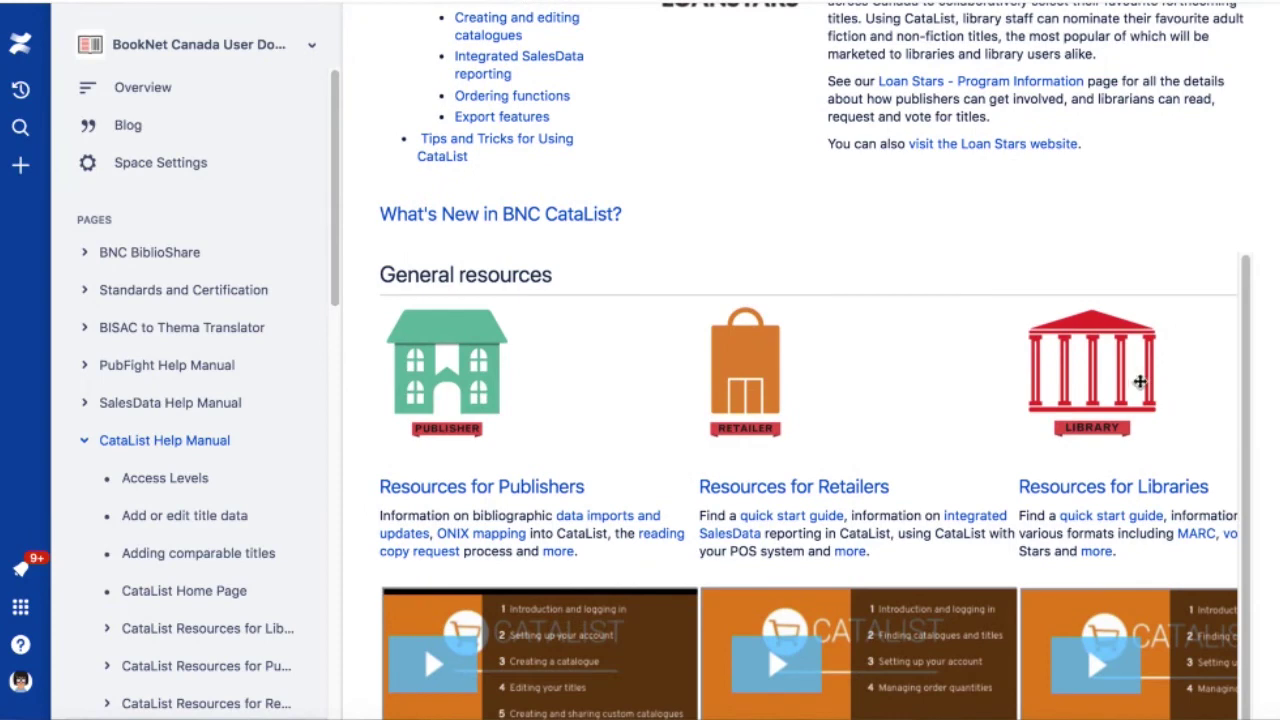
click(1105, 487)
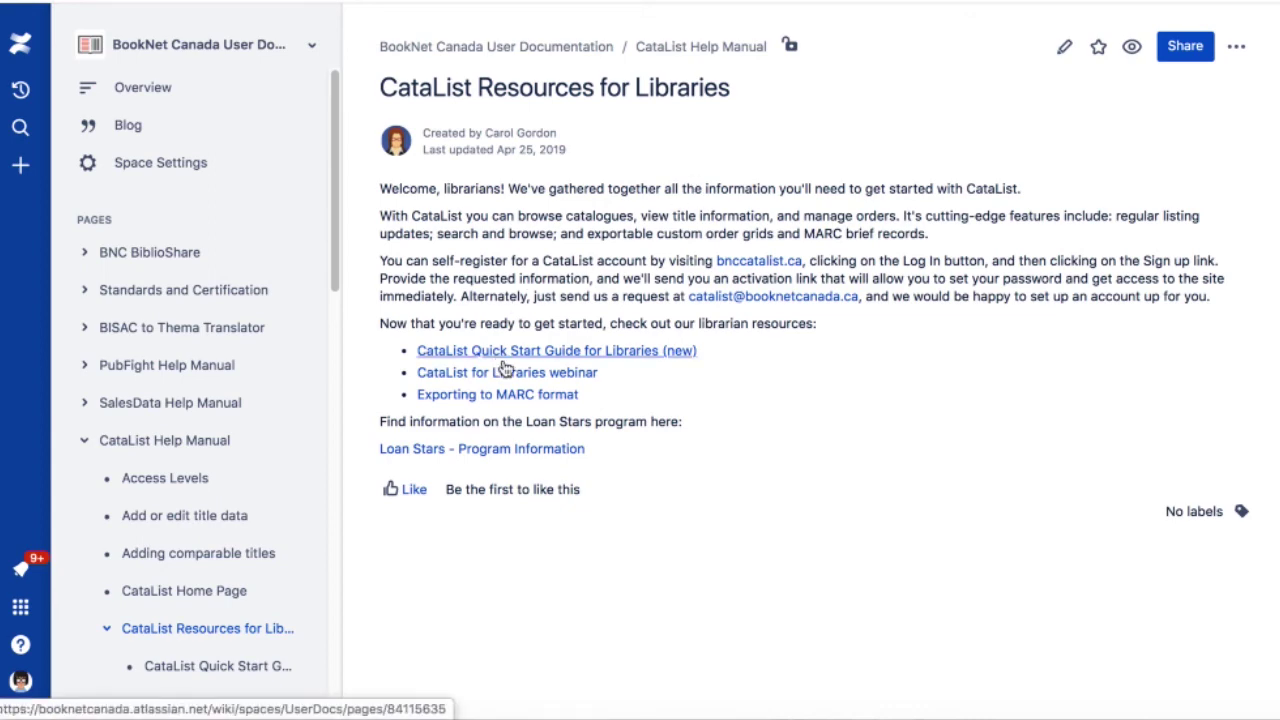
click(503, 452)
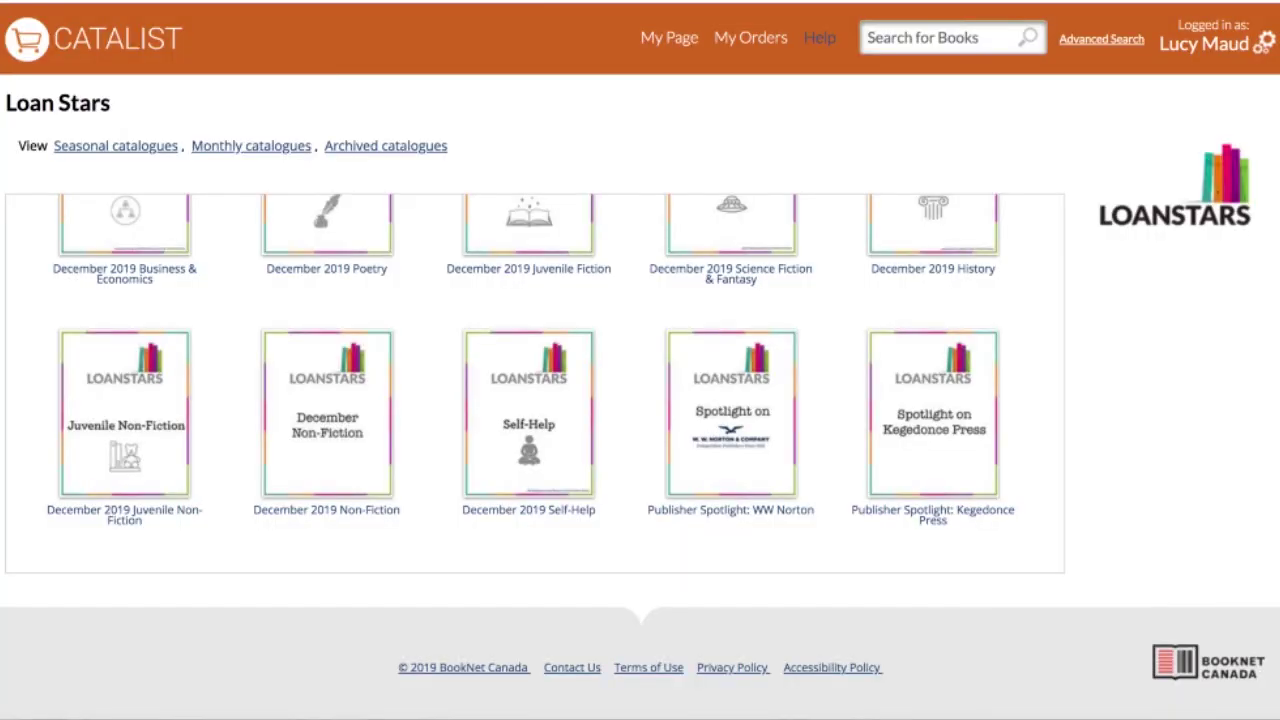
Open the account settings and review the personal details, email options, notifications and sharing options.
click(1269, 52)
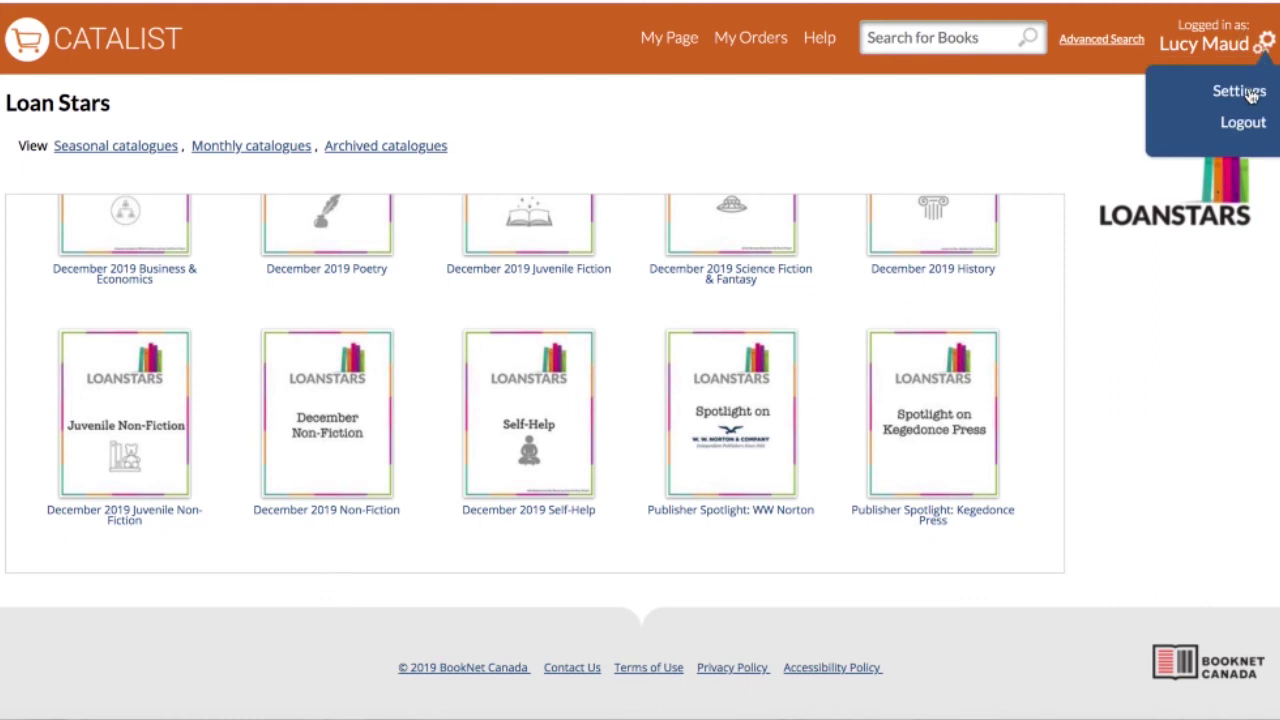
click(1252, 92)
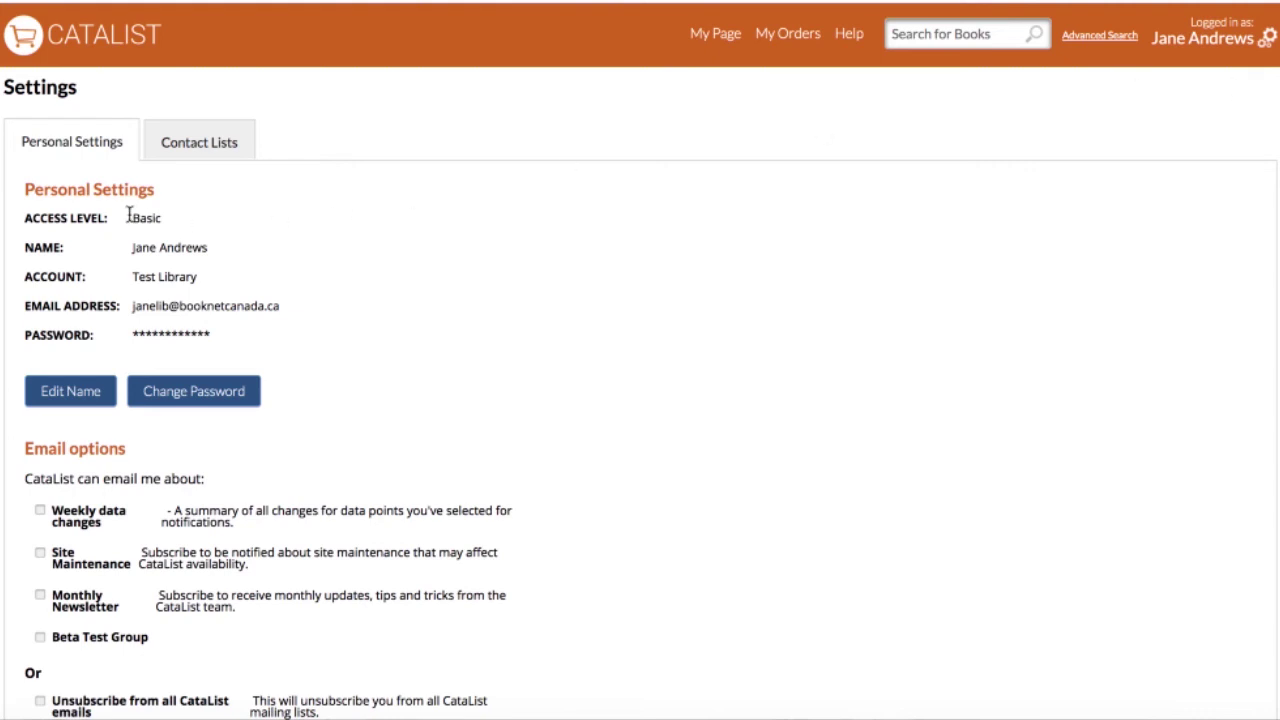
click(72, 396)
scroll(158, 298, down, 3)
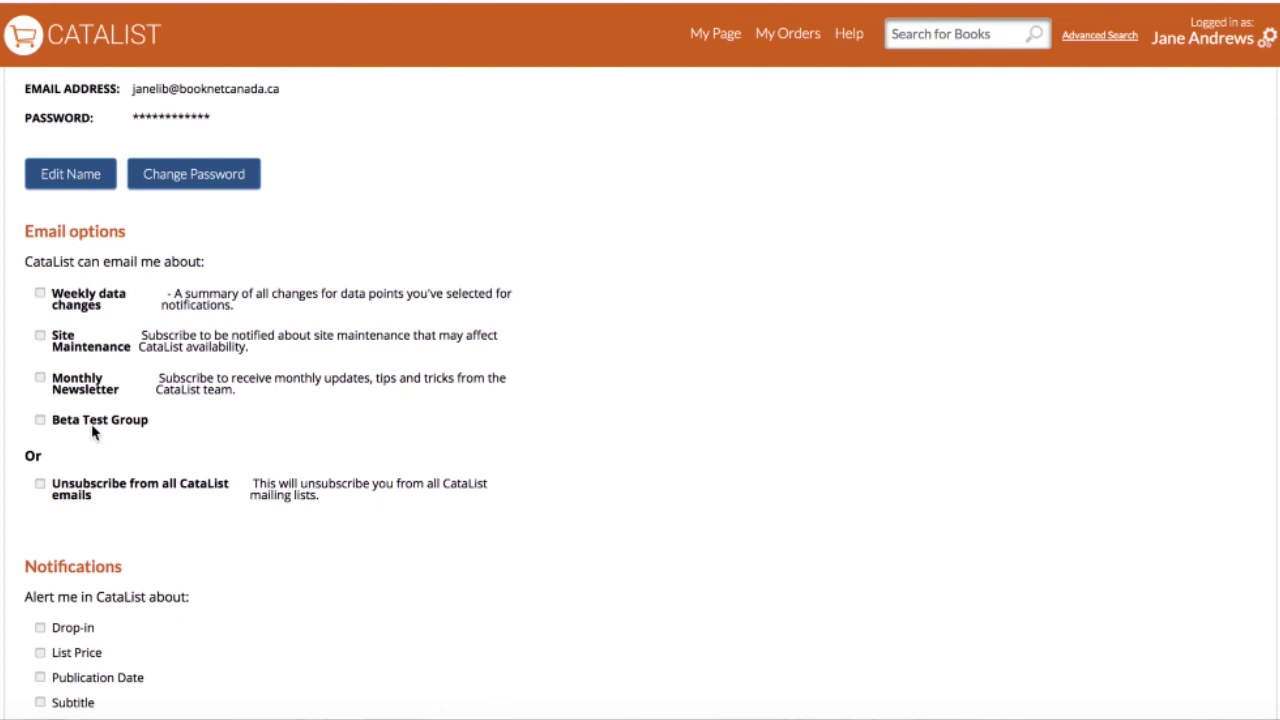
scroll(92, 430, down, 2)
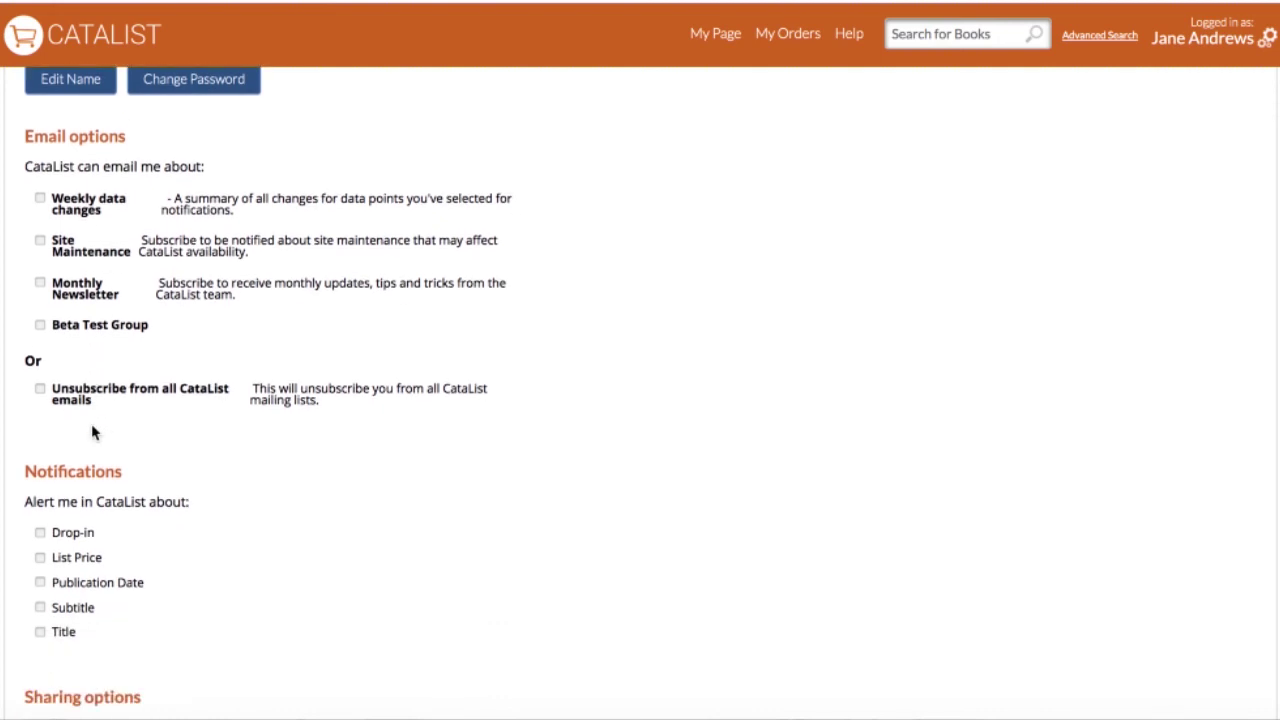
scroll(350, 424, down, 2)
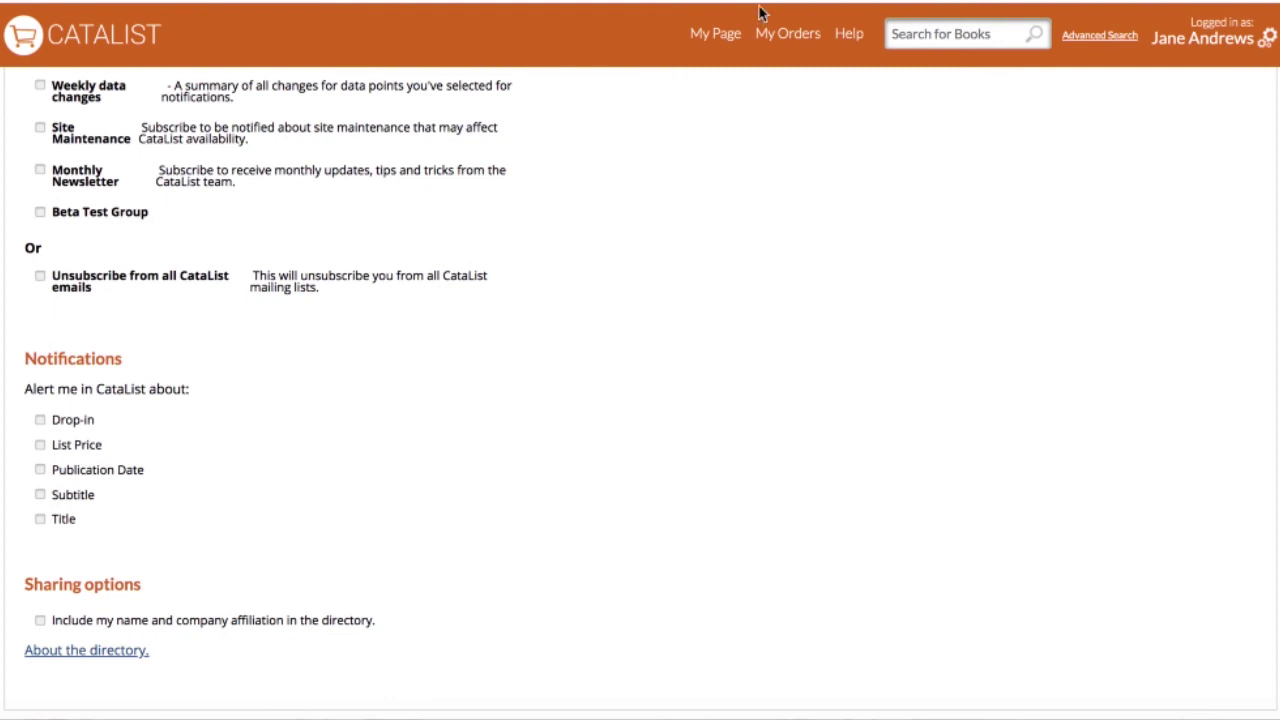
Expand Alerts & Updates on My Page and go to the notification settings for managing alerts.
click(715, 38)
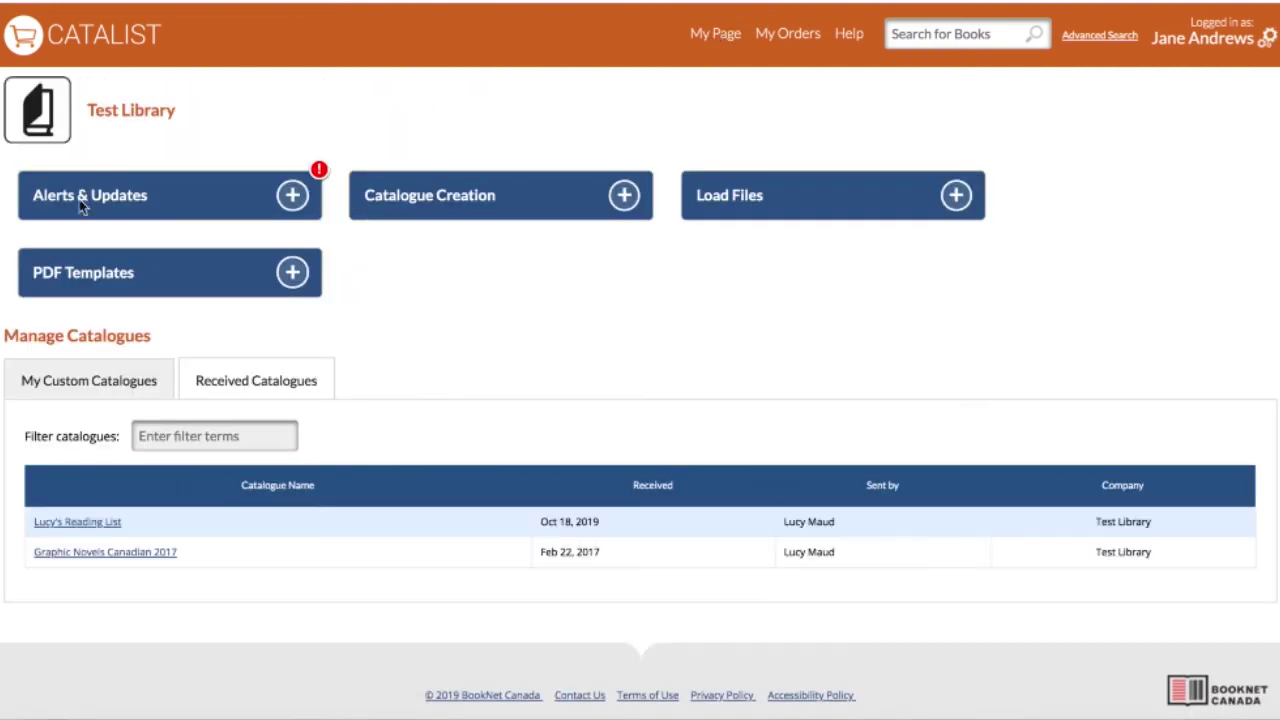
click(284, 197)
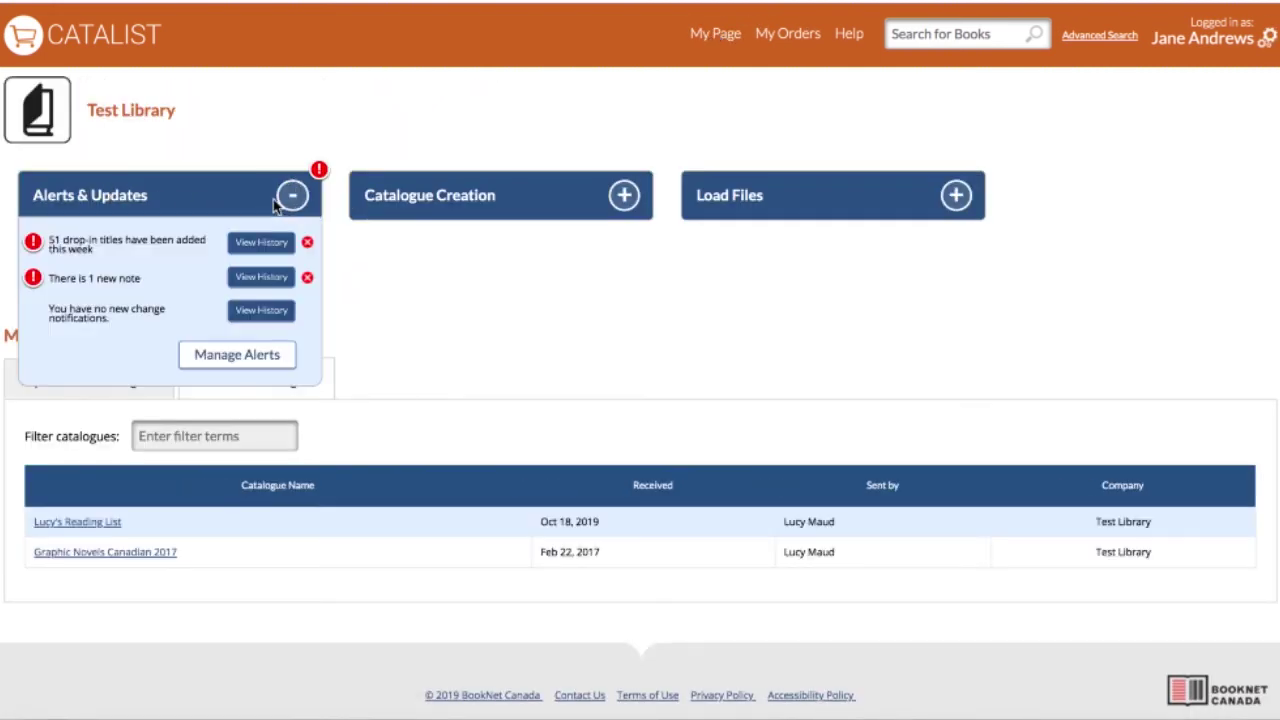
click(240, 358)
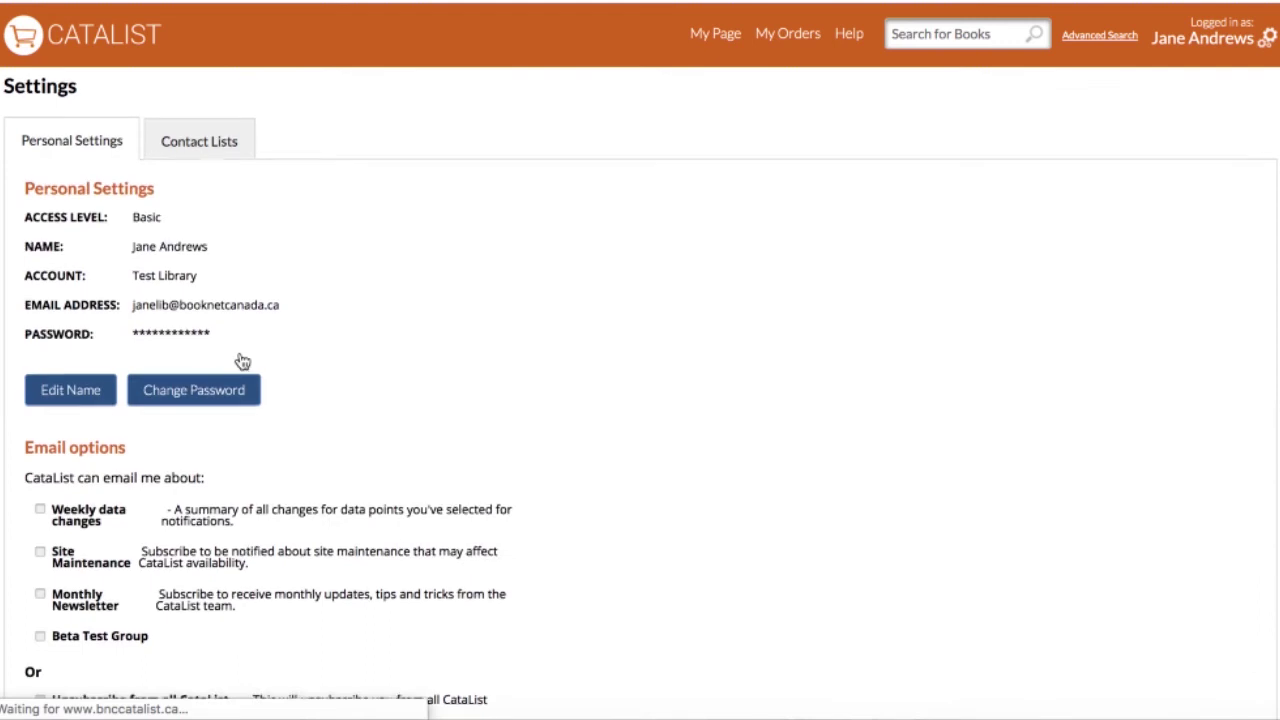
scroll(243, 363, down, 3)
scroll(39, 562, down, 1)
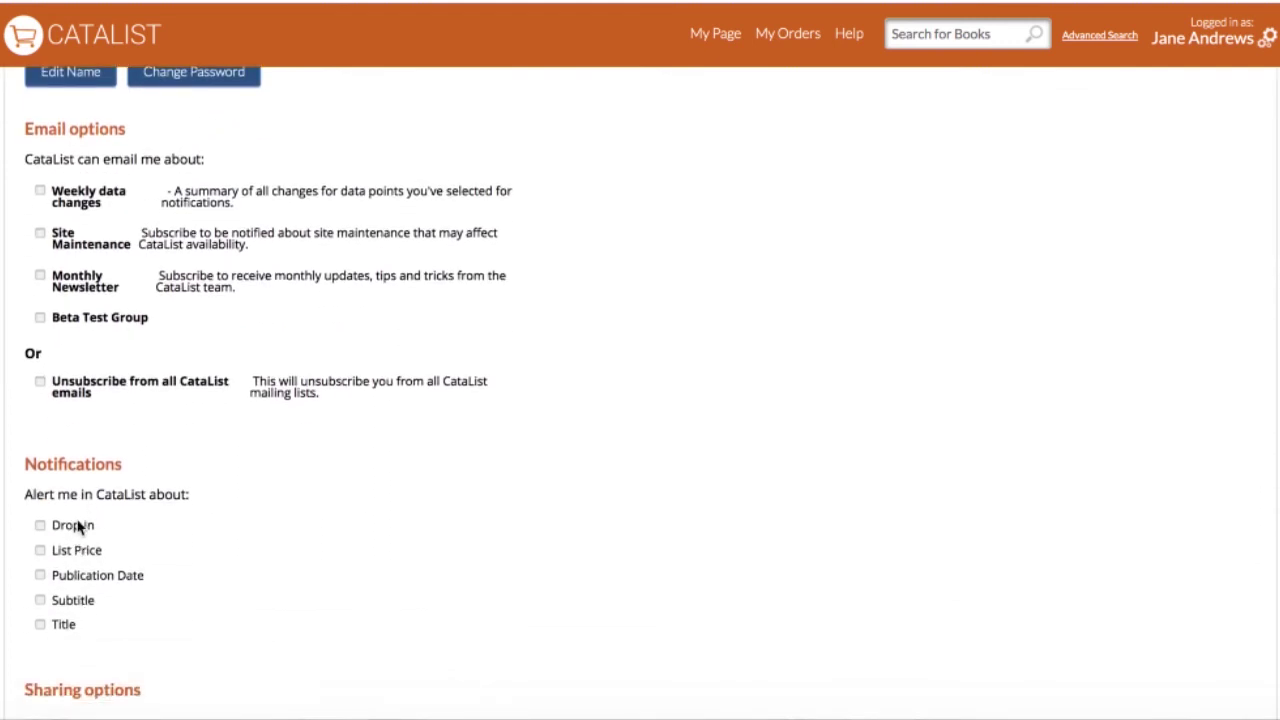
Try enabling the Drop-in, List Price and Publication Date notifications, and turn all three off again.
click(41, 527)
click(40, 551)
click(41, 577)
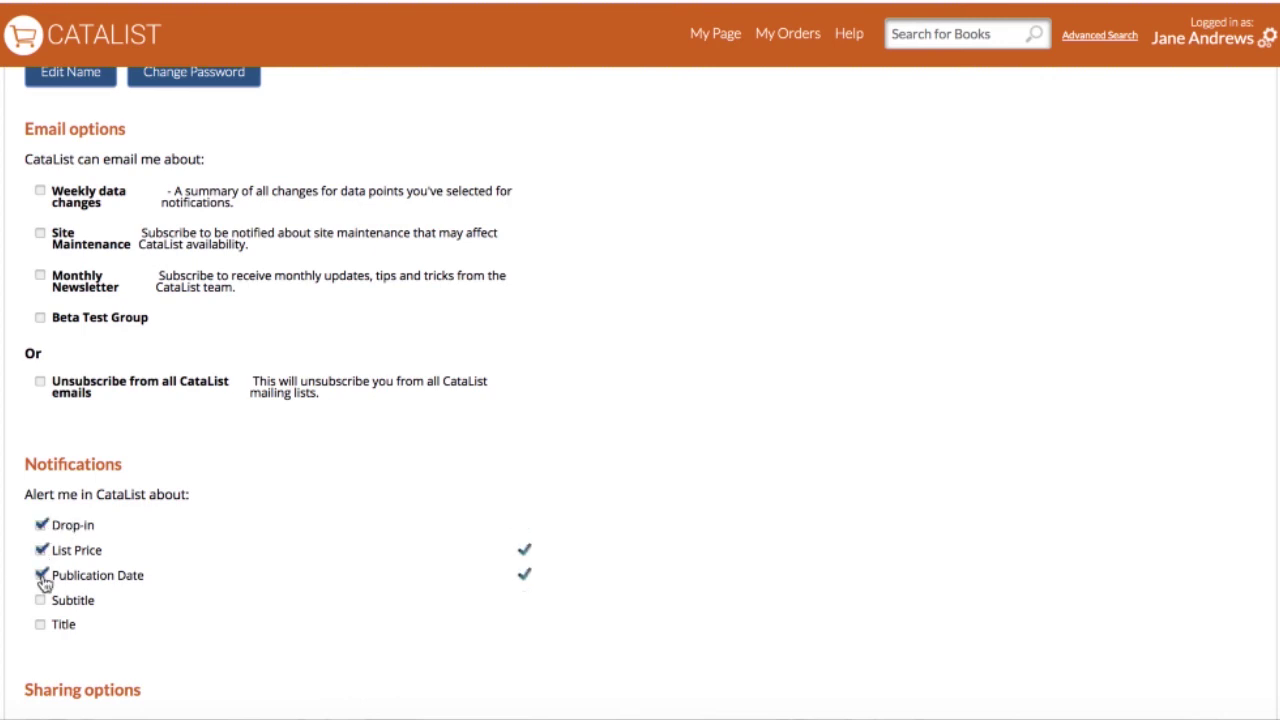
click(41, 577)
click(40, 551)
click(41, 526)
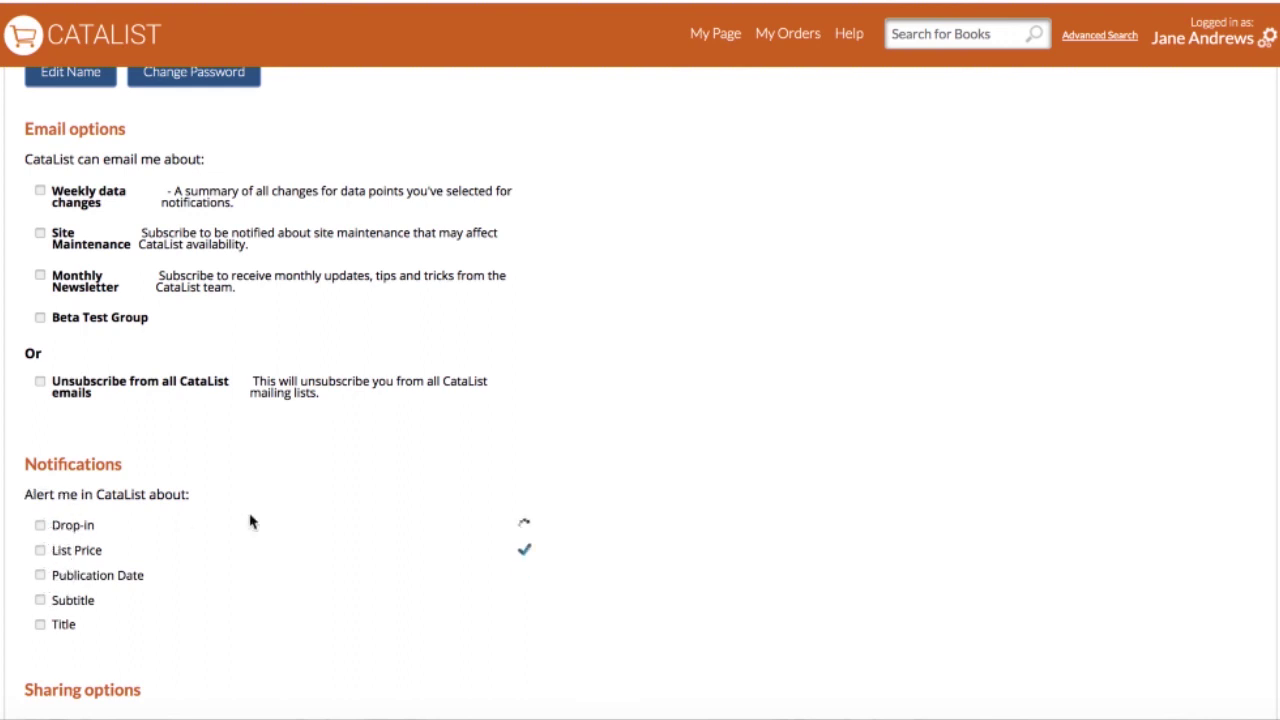
Check the directory sharing option in the personal settings and open the contact lists.
scroll(260, 518, down, 3)
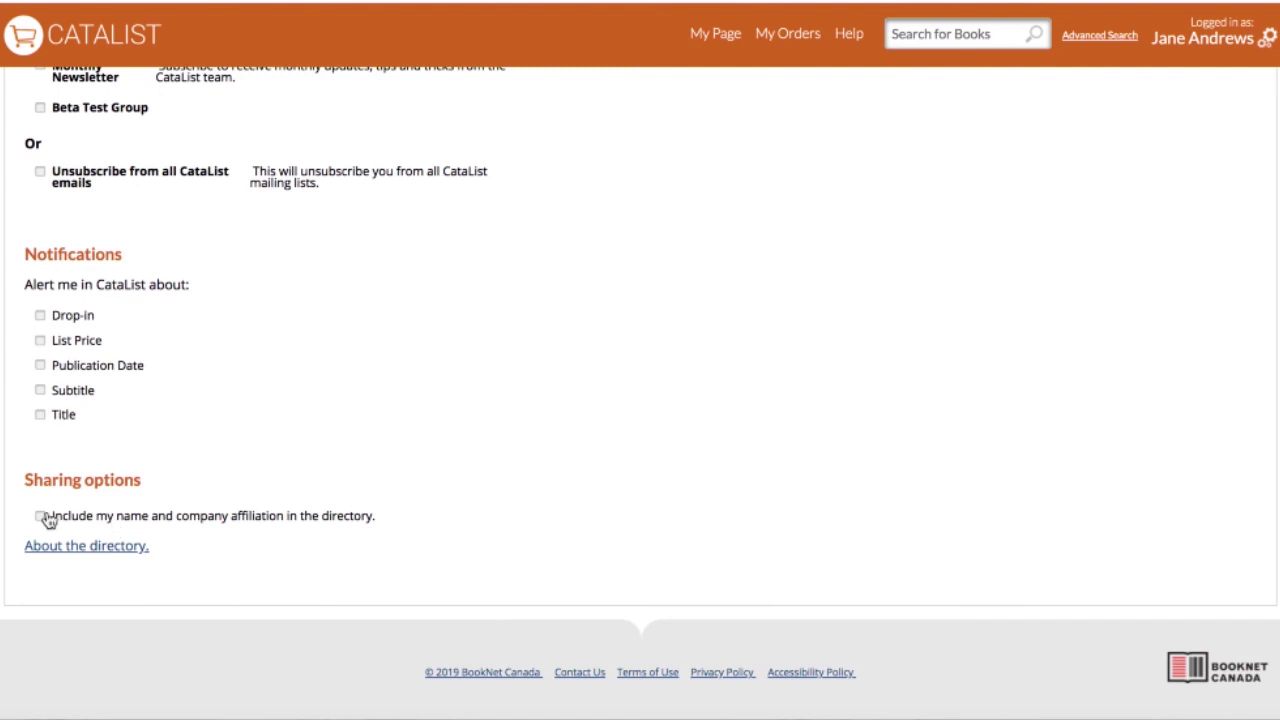
scroll(46, 520, up, 5)
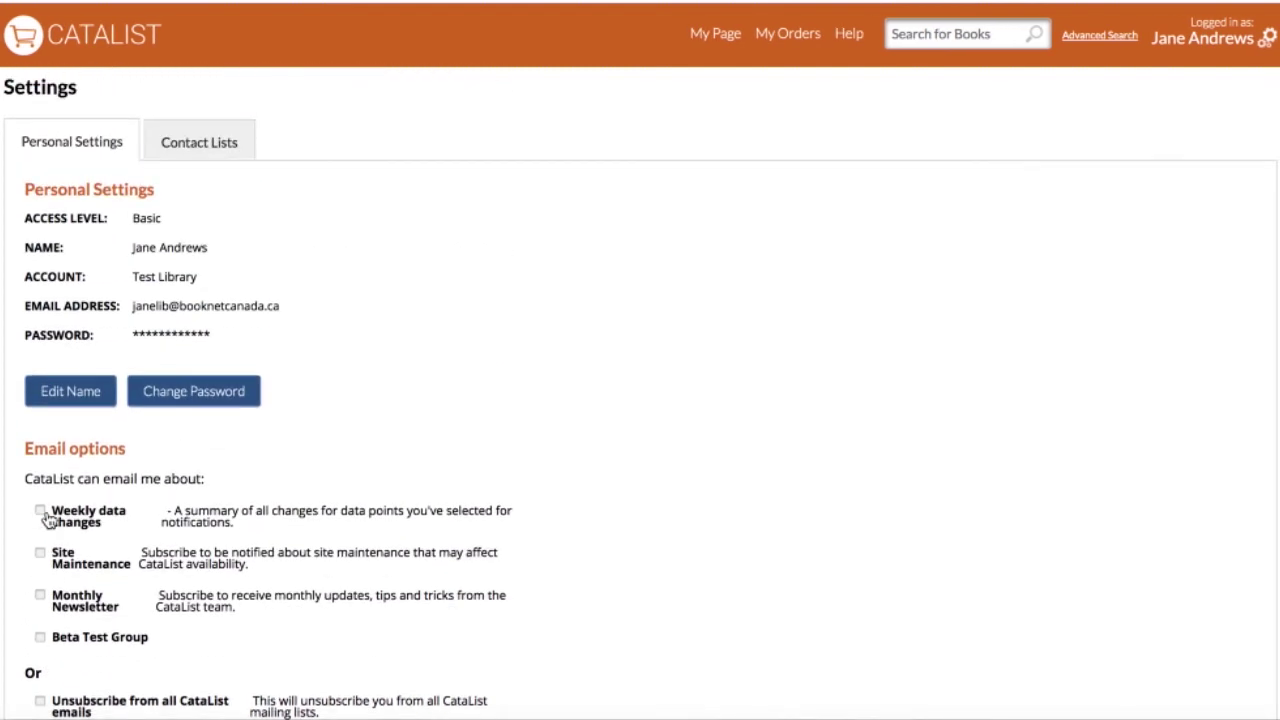
click(214, 143)
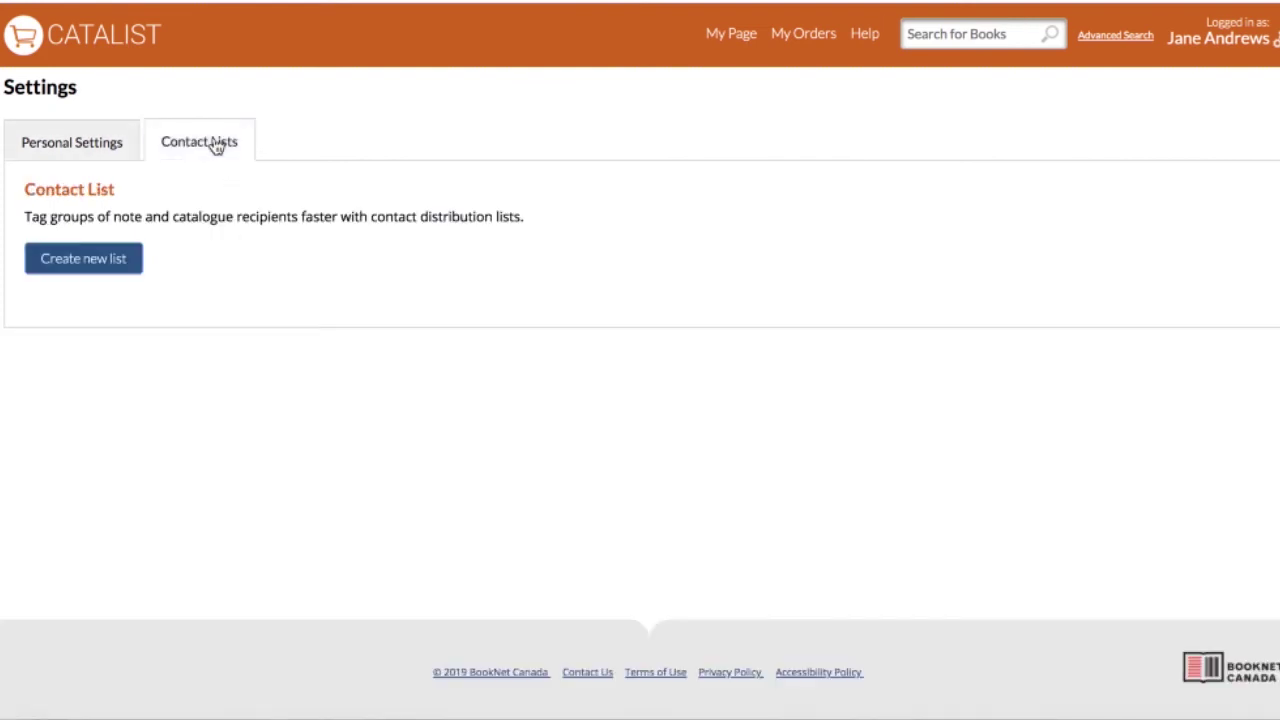
Open the form for creating a new contact list to view its fields, and return to the personal settings.
click(114, 262)
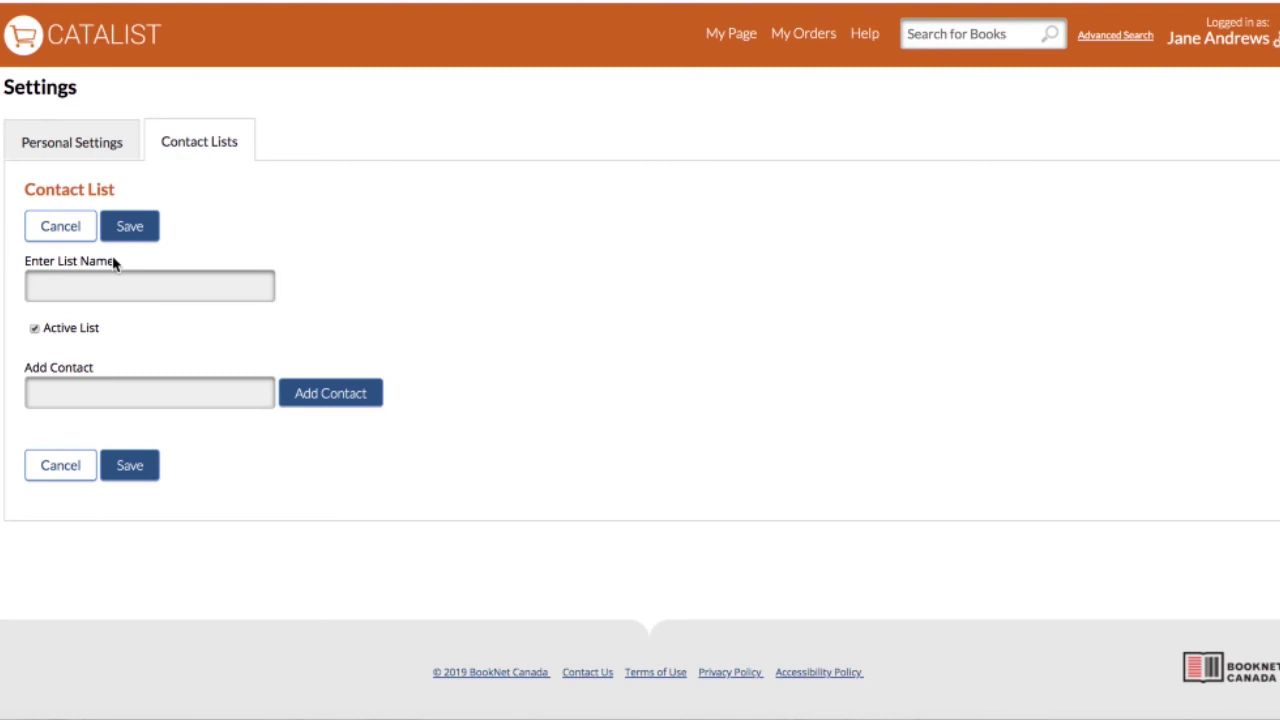
click(82, 141)
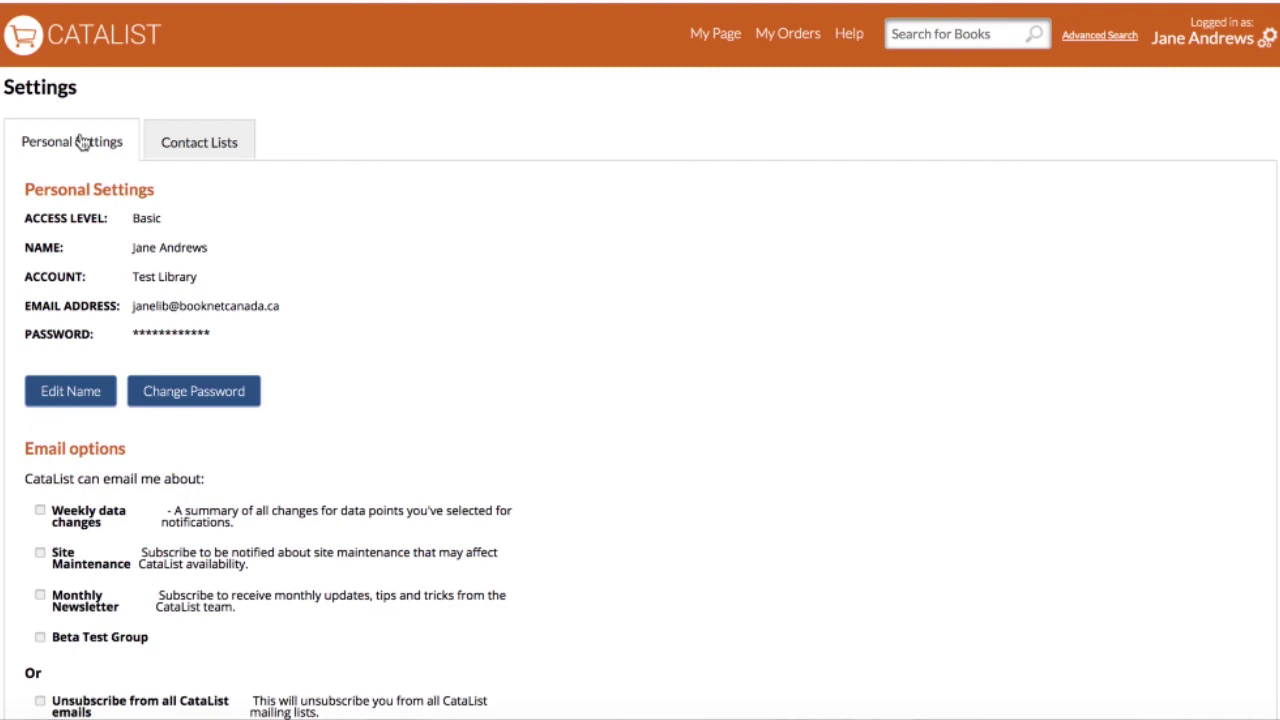
Return to the CataList home page, look over its sections and open the Loan Stars website from the Library Loan Stars section.
click(45, 55)
scroll(651, 206, down, 5)
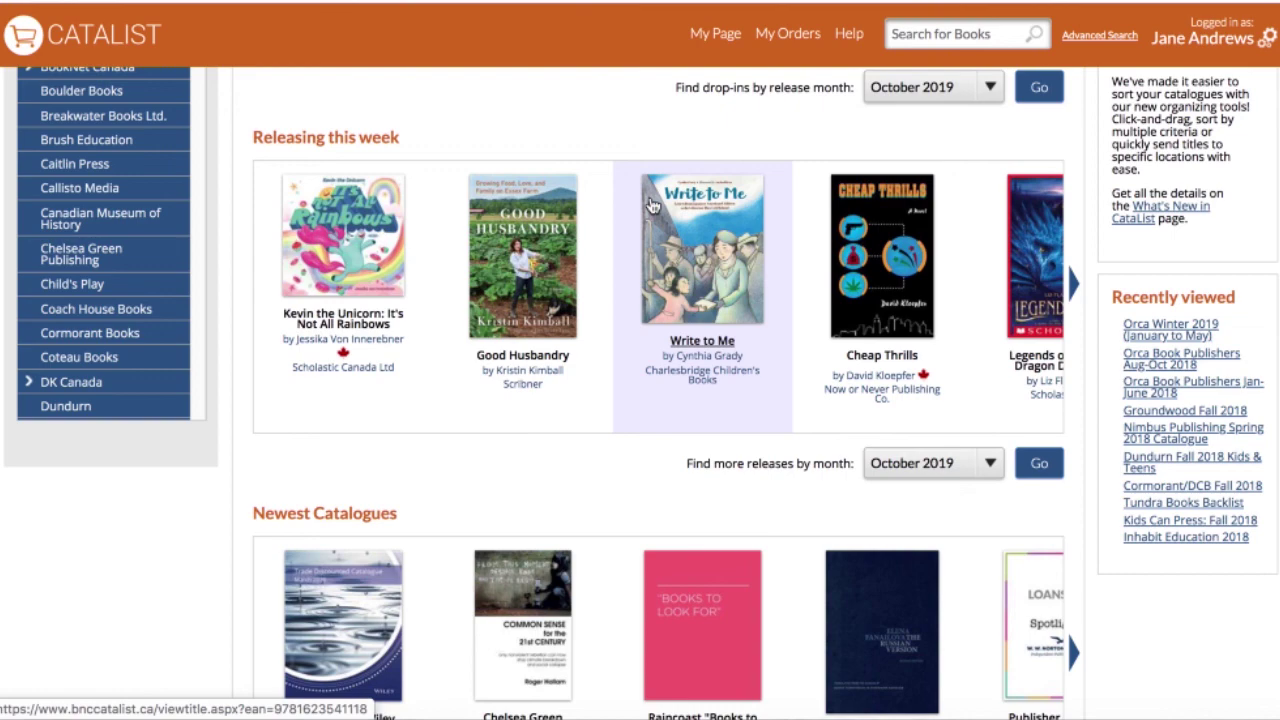
scroll(651, 205, up, 3)
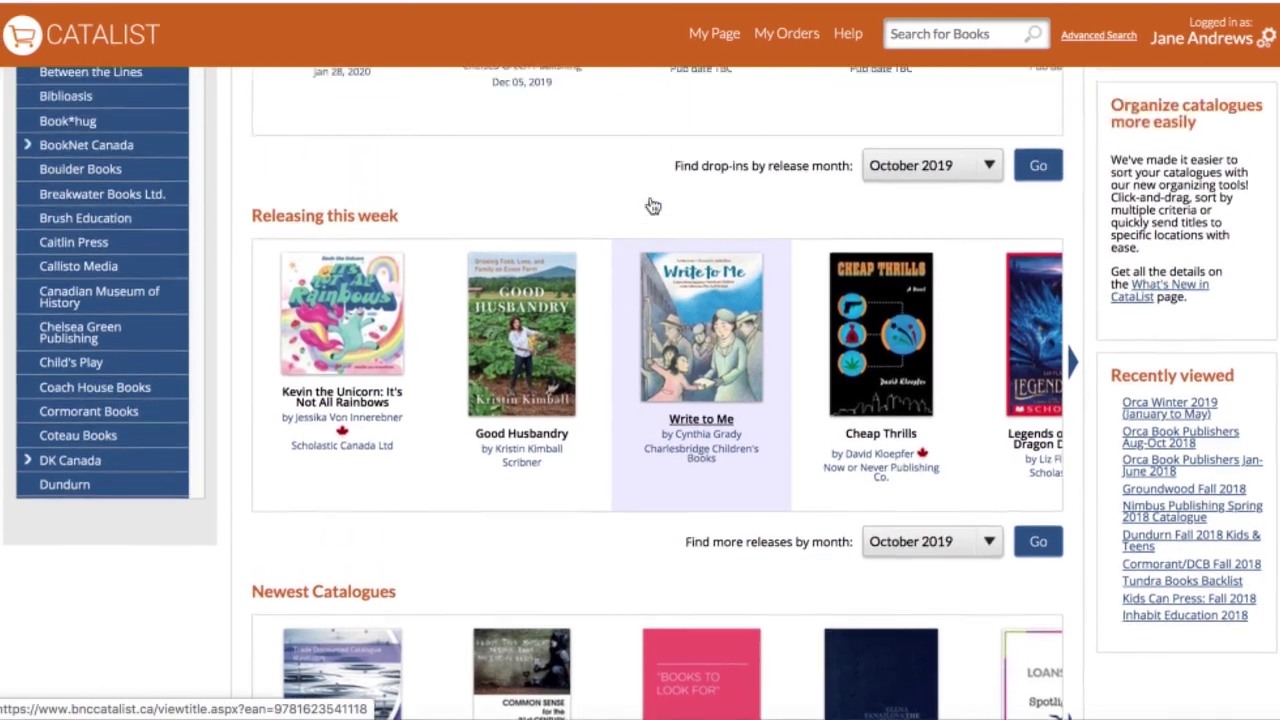
scroll(645, 127, up, 2)
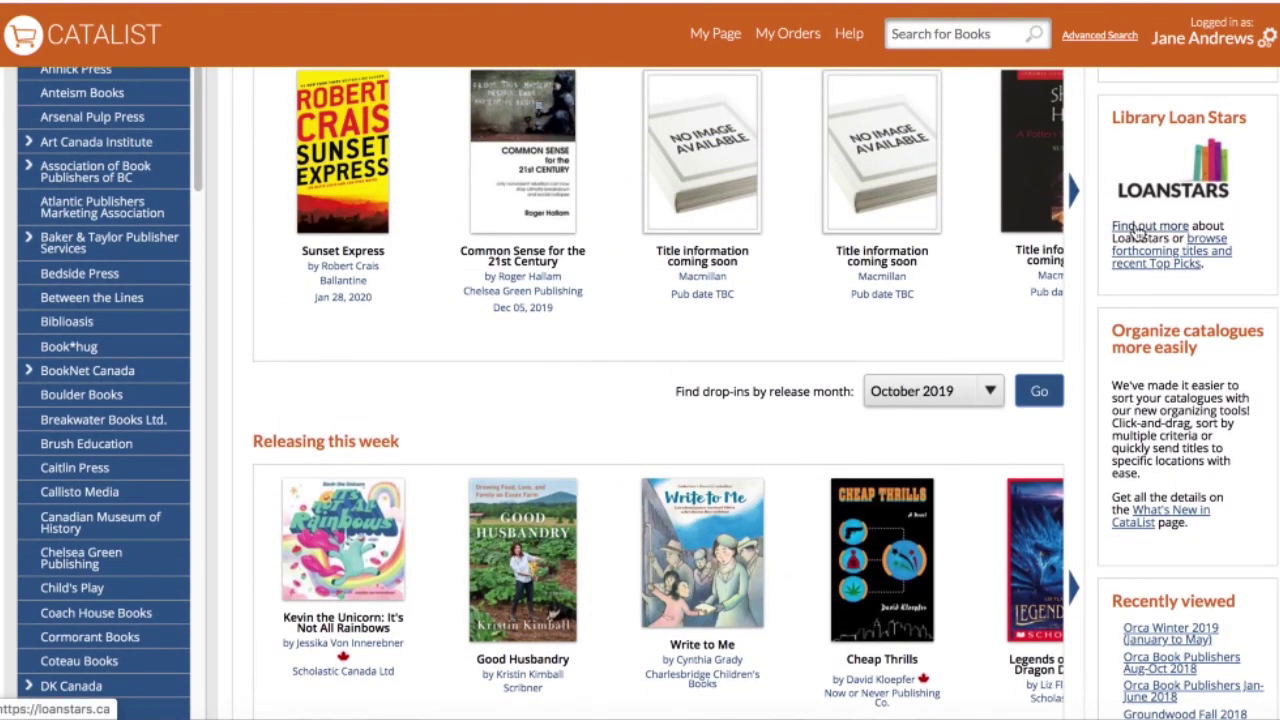
click(1137, 230)
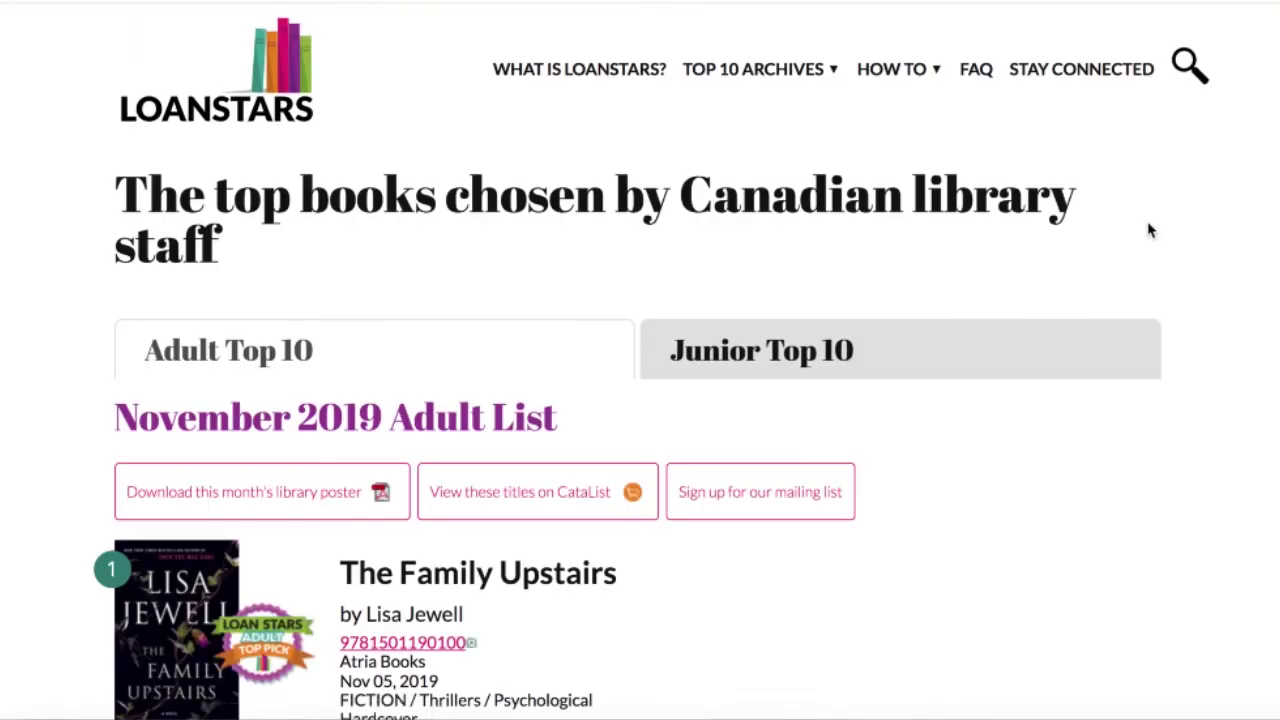
Look through the November 2019 Adult Top 10 list and switch to the Junior Top 10 list.
scroll(1031, 237, down, 3)
scroll(1031, 237, down, 6)
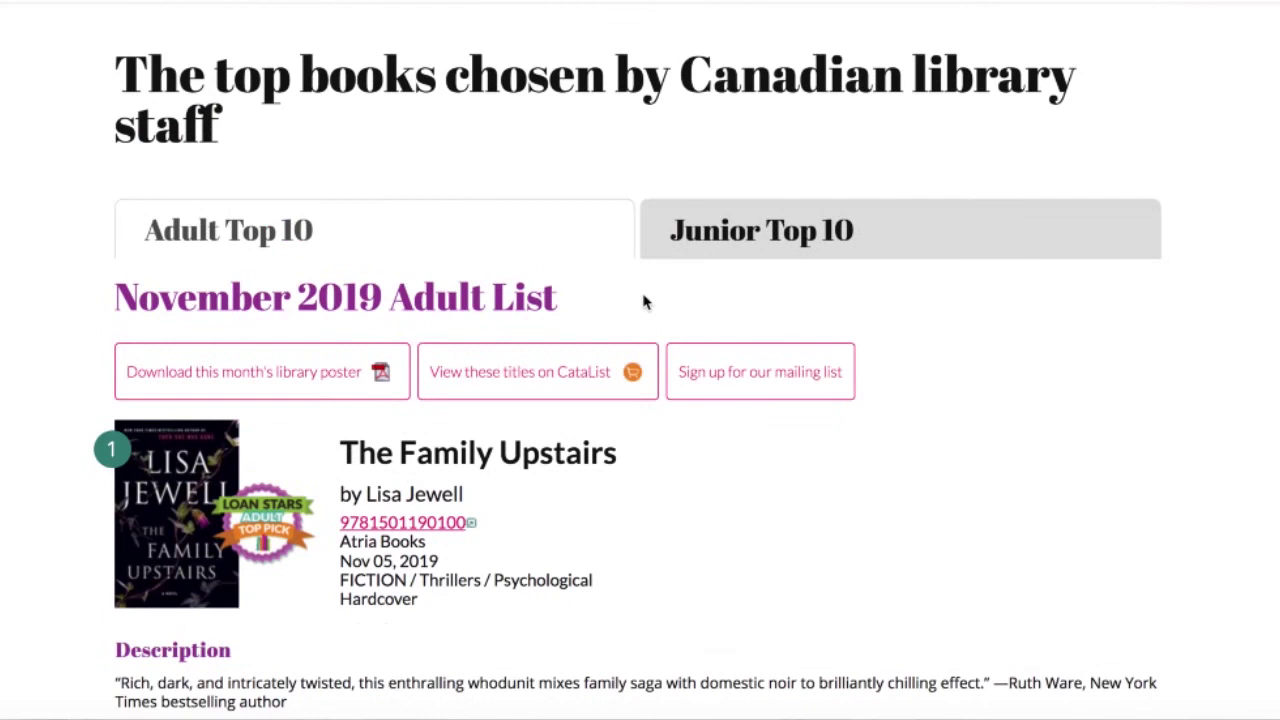
click(820, 230)
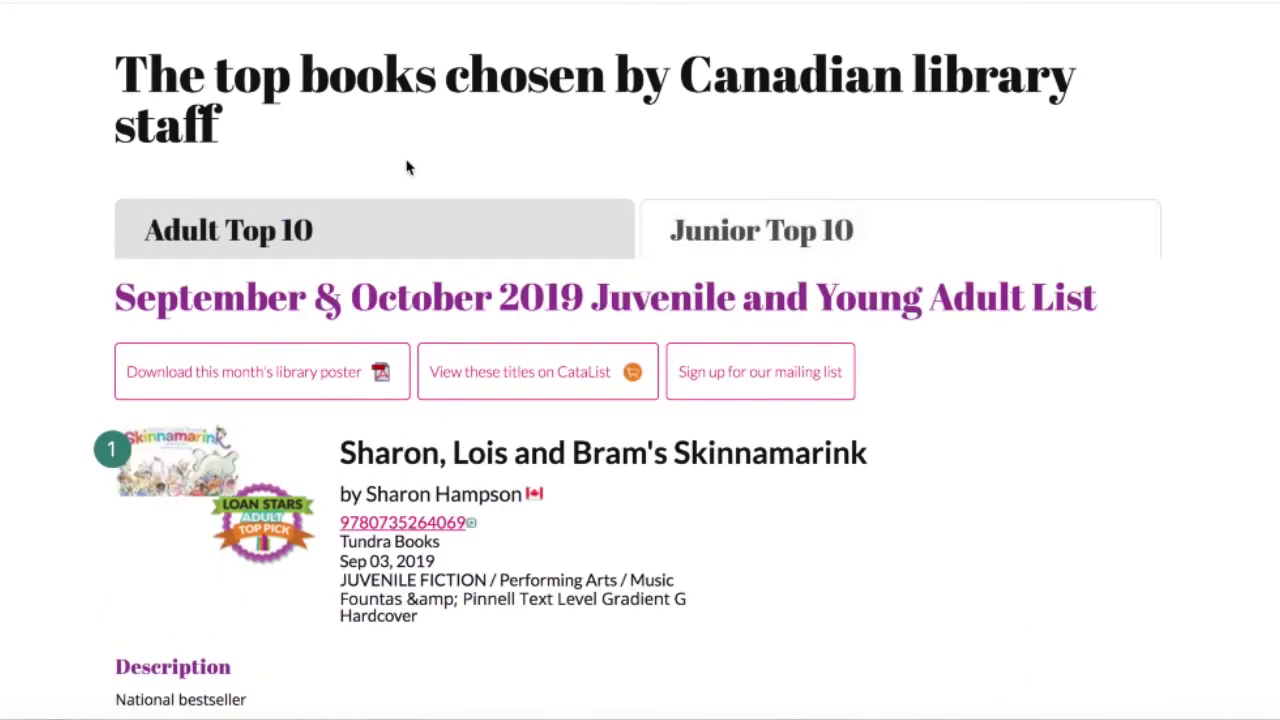
Open this month's library poster for the Junior Top 10 and look through the titles on it.
click(289, 394)
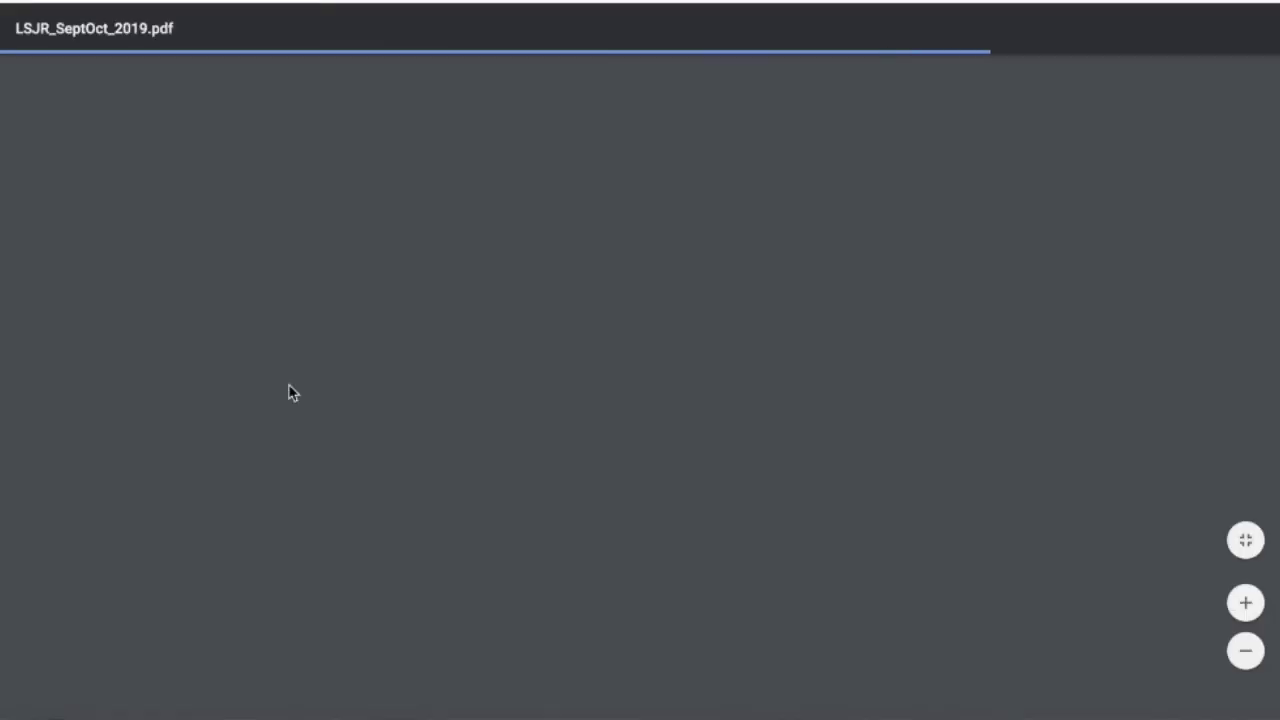
scroll(289, 393, down, 5)
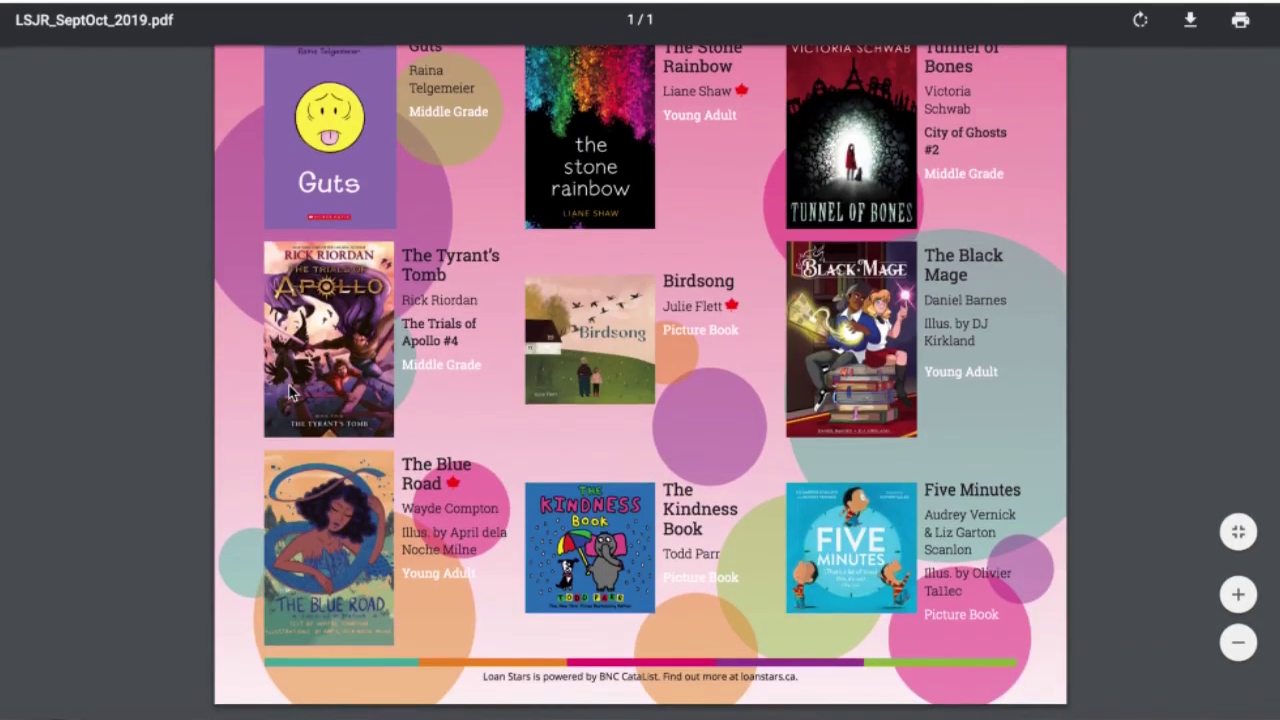
scroll(290, 393, up, 5)
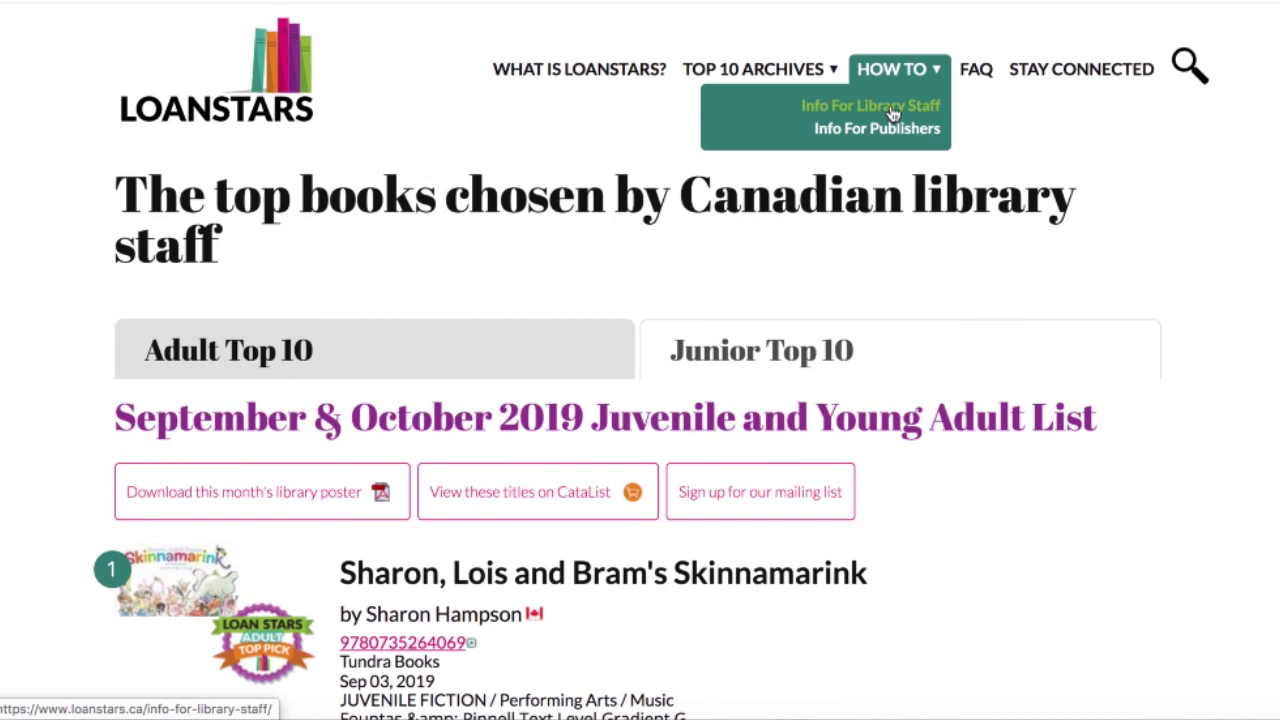
Open the Loan Stars information page for library staff and review the participation instructions, website and print material, and community links.
click(893, 106)
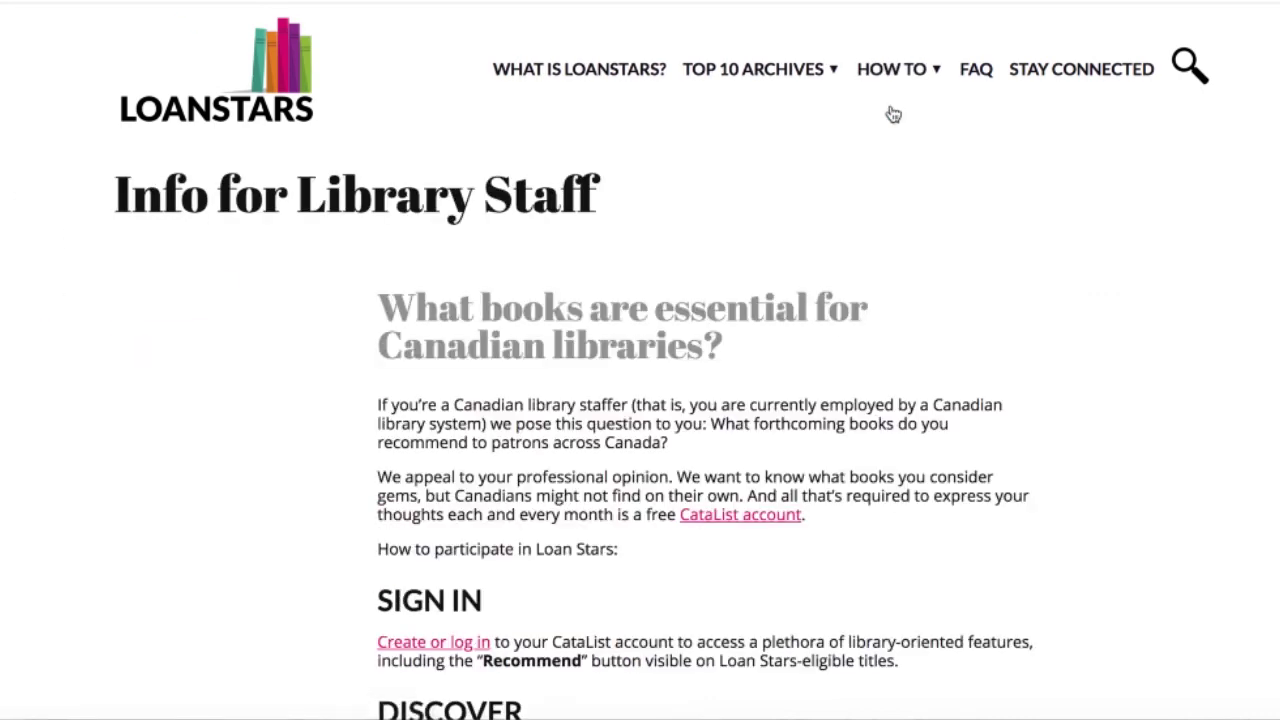
scroll(893, 114, down, 10)
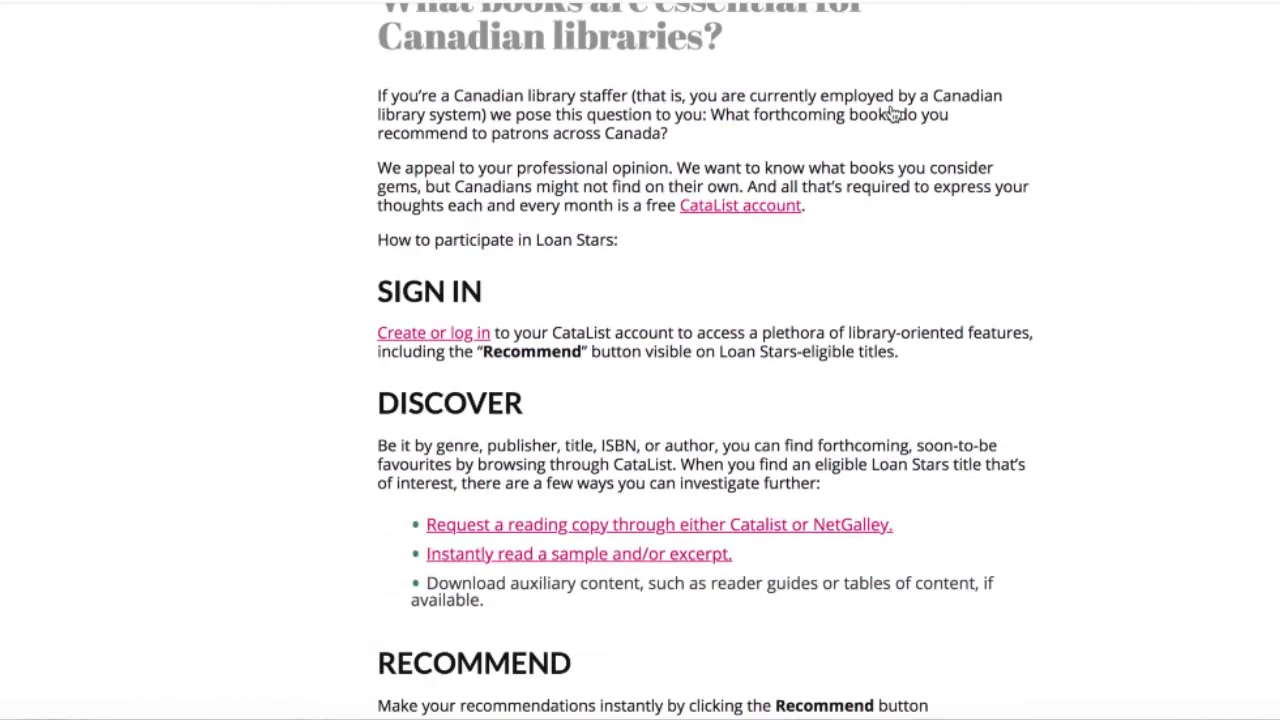
scroll(893, 114, down, 2)
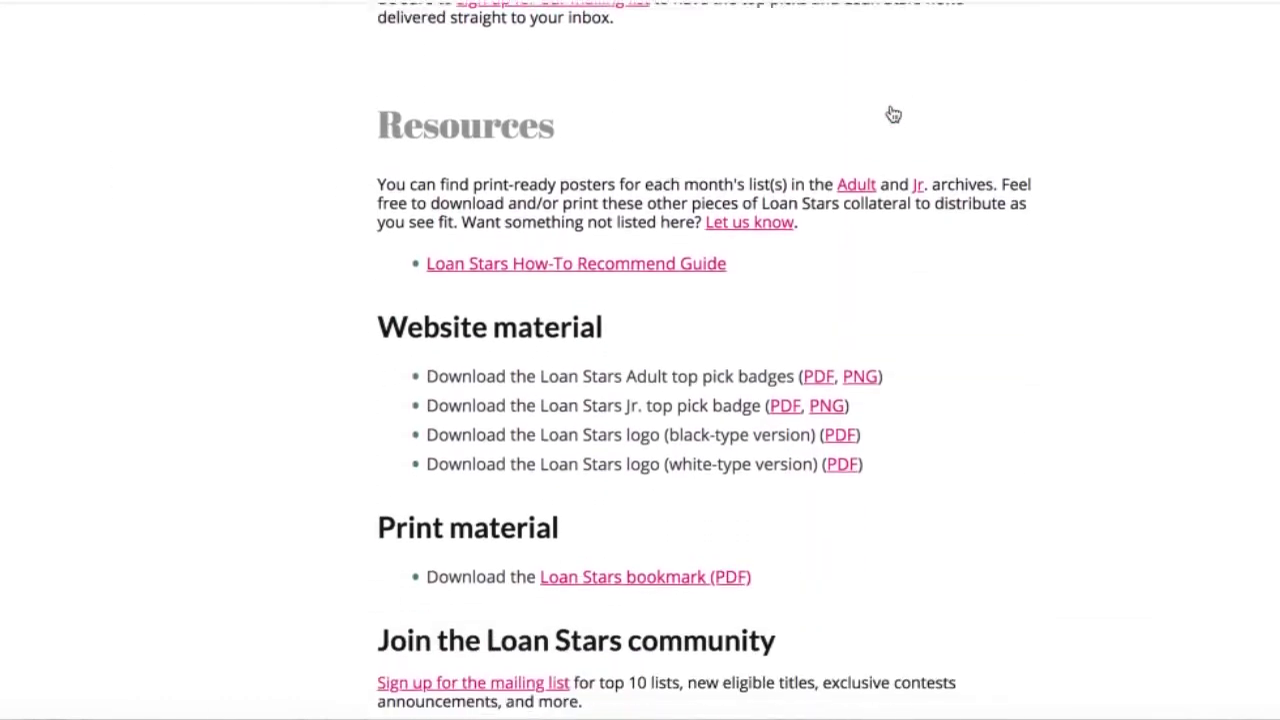
scroll(667, 218, down, 3)
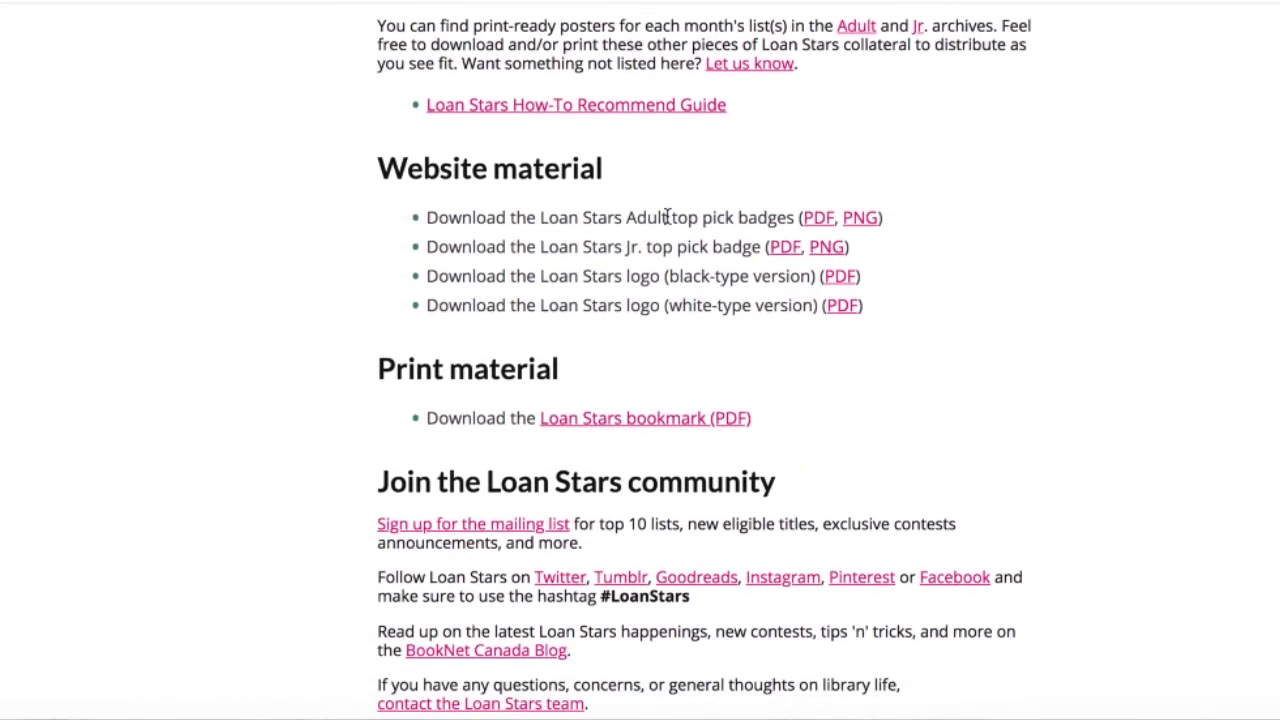